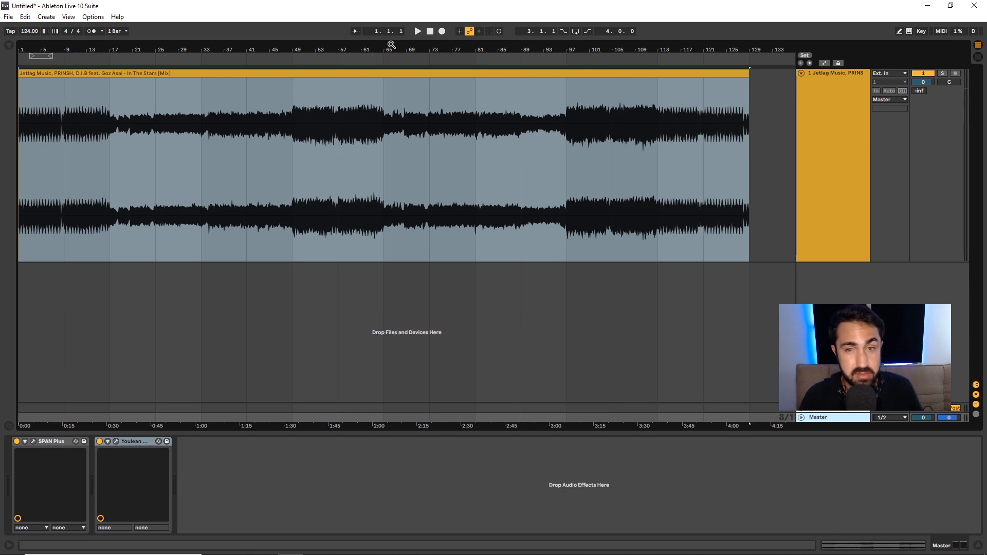
Try clip gains of 6.44 dB and 2.63 dB on the mix, resetting the gain to 0.00 dB and closing the clip view.
double_click(331, 85)
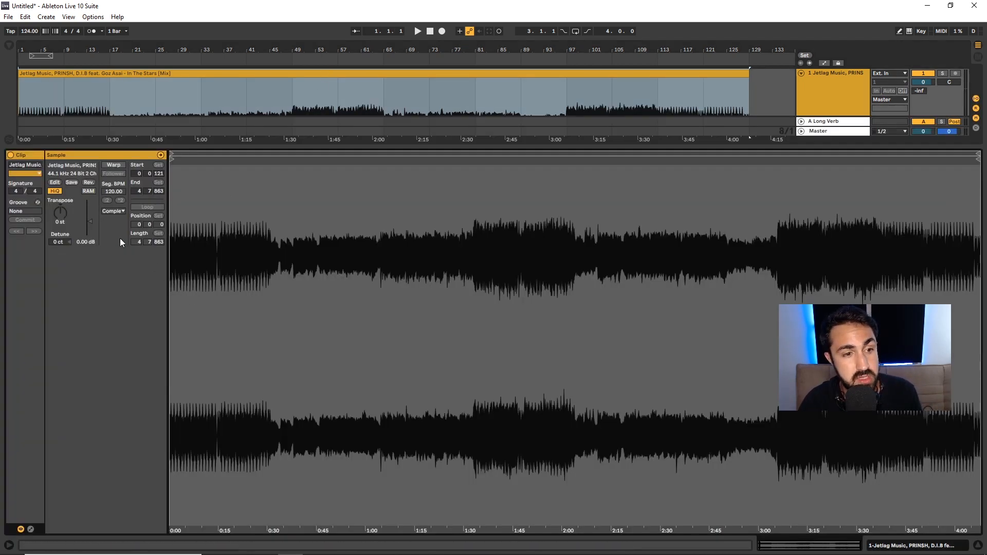
left_click_drag(89, 223, 90, 216)
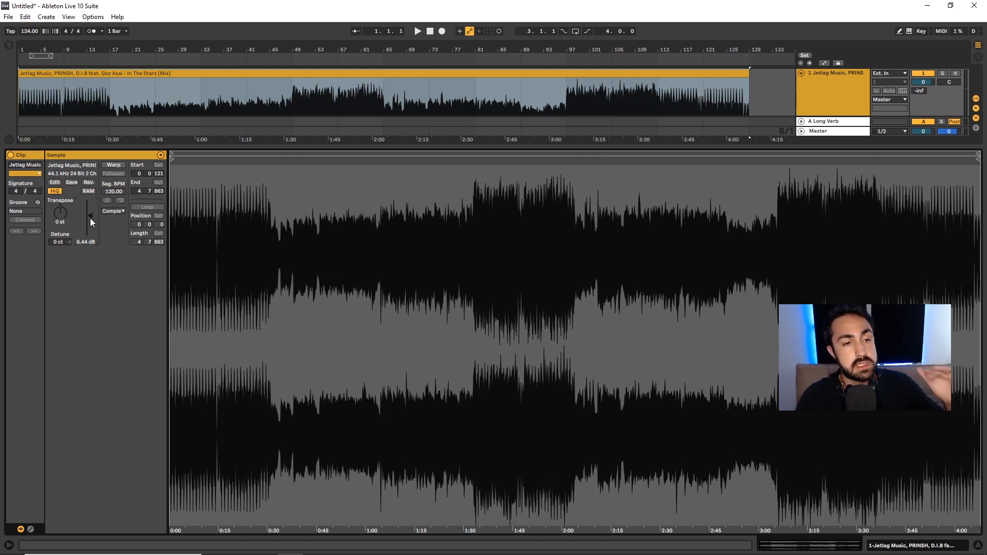
left_click_drag(90, 217, 89, 221)
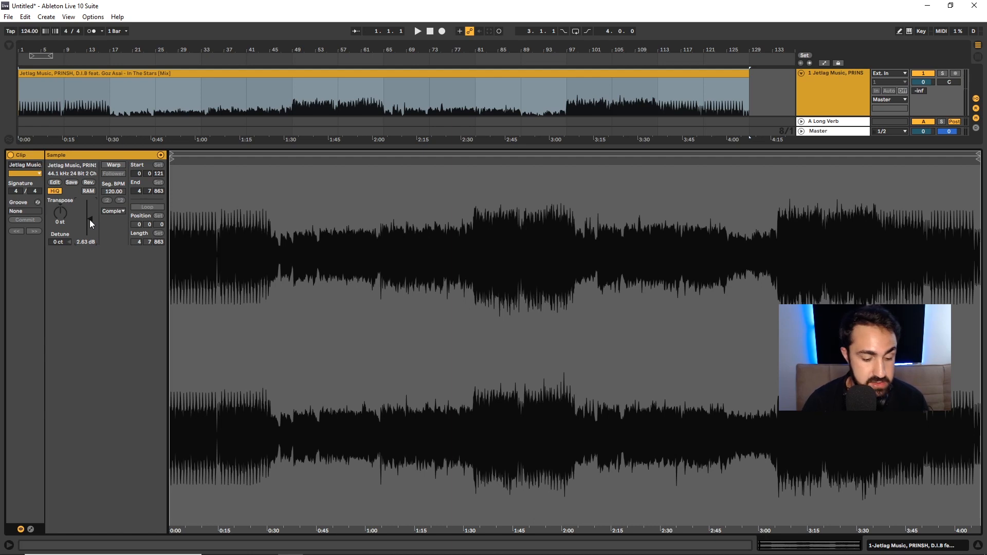
key("Delete")
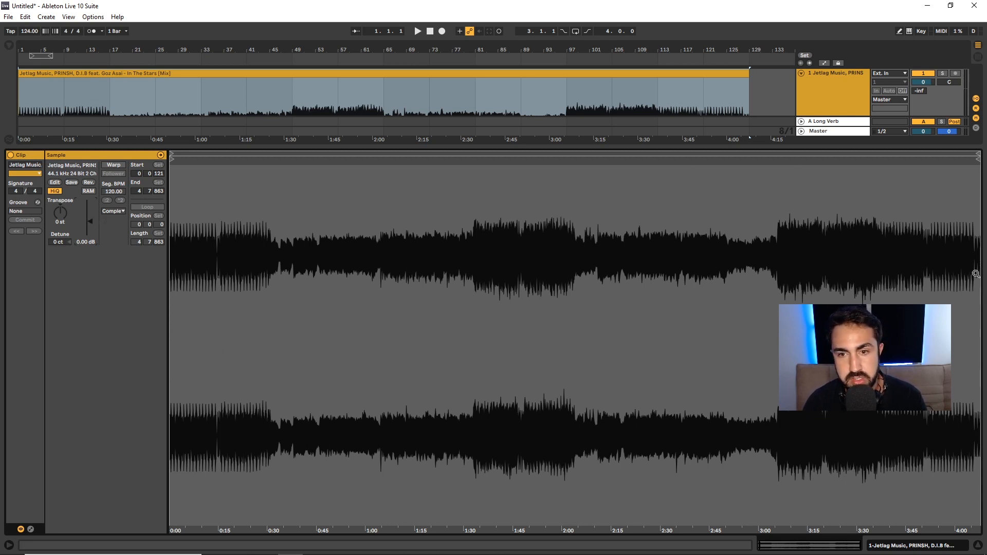
left_click_drag(93, 220, 94, 221)
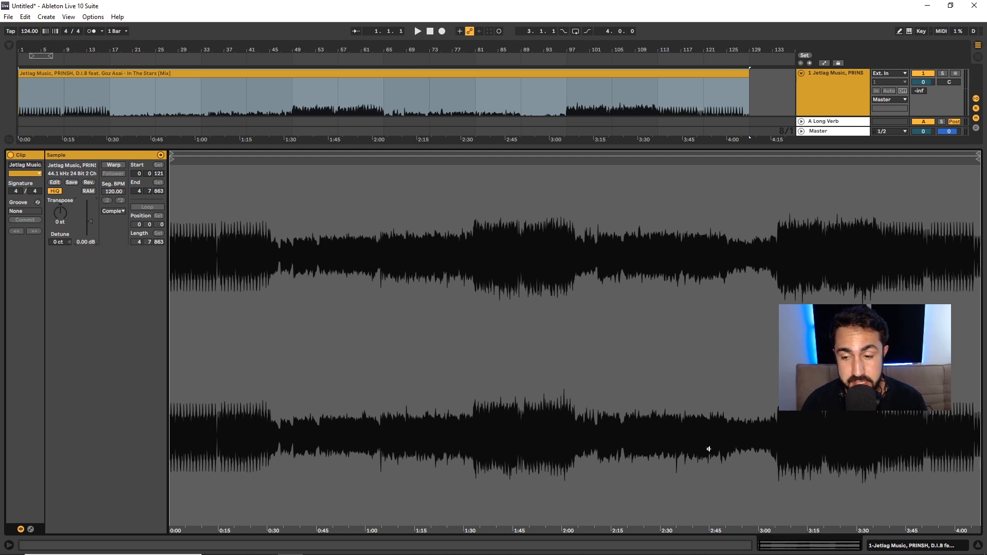
left_click(977, 546)
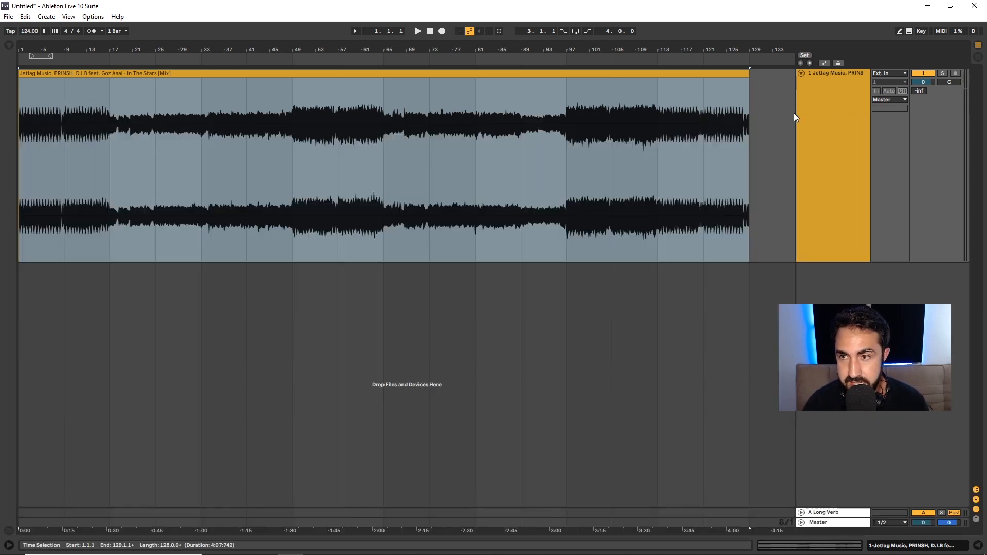
Insert a new audio track below the mix track and select it.
left_click(834, 83)
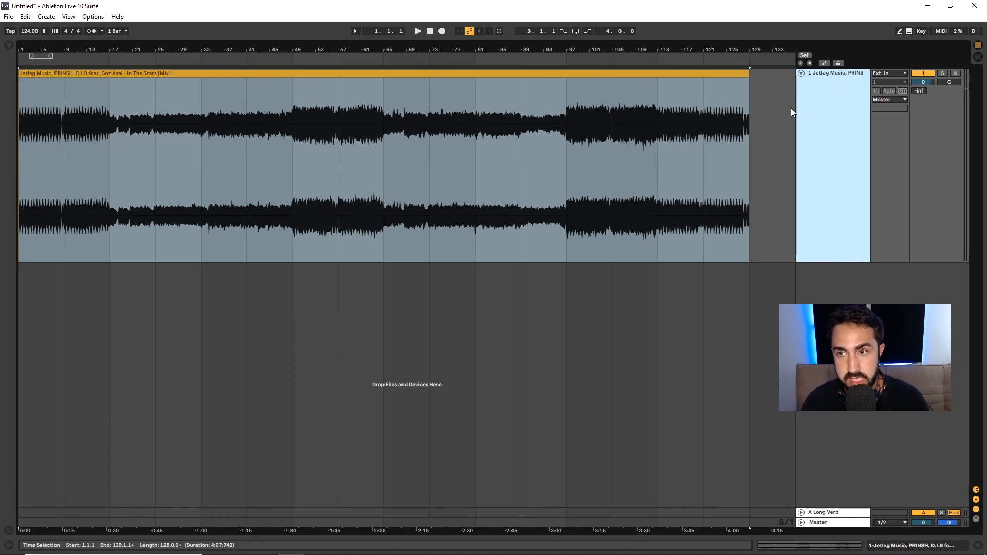
key("ctrl+t")
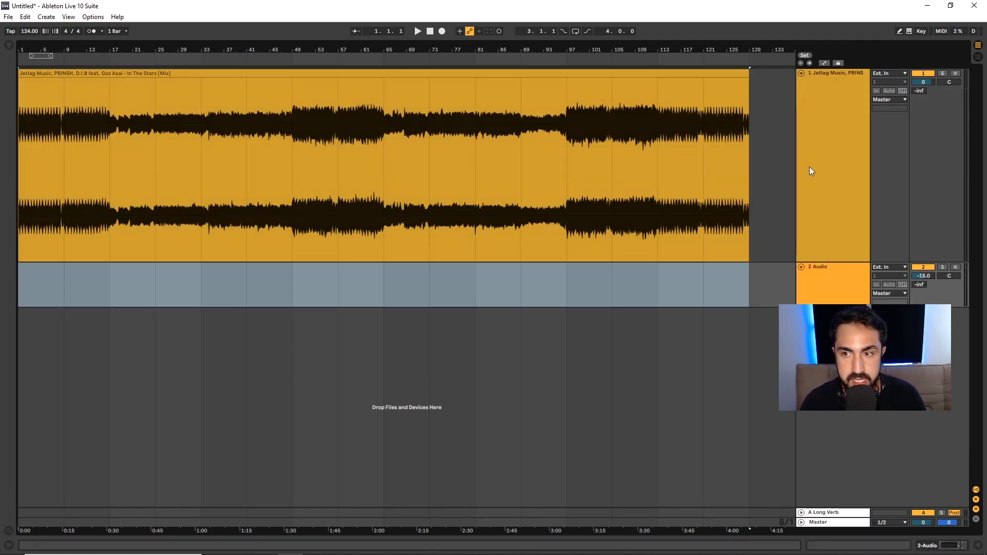
left_click(839, 290)
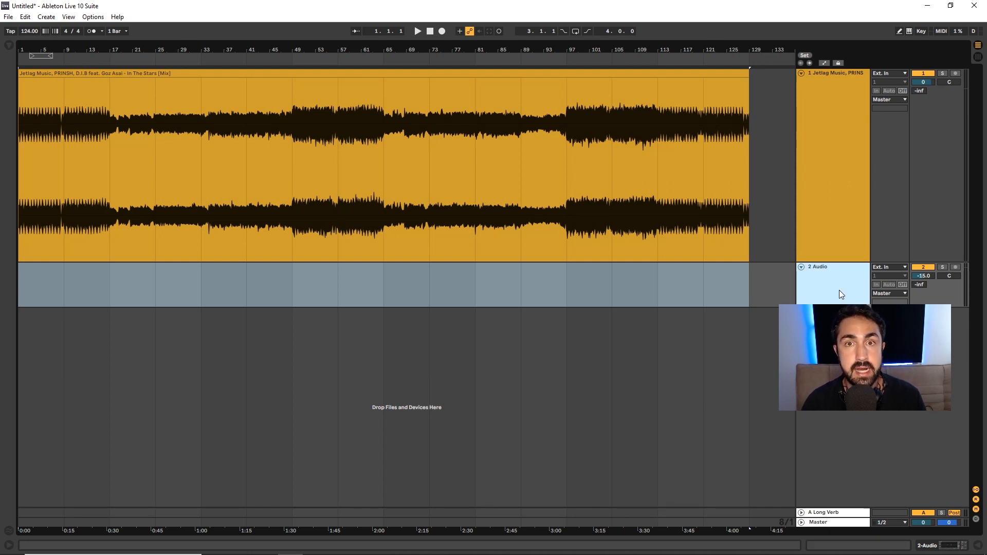
Deactivate the new audio track and set its volume to 0 dB.
left_click(921, 266)
left_click(920, 276)
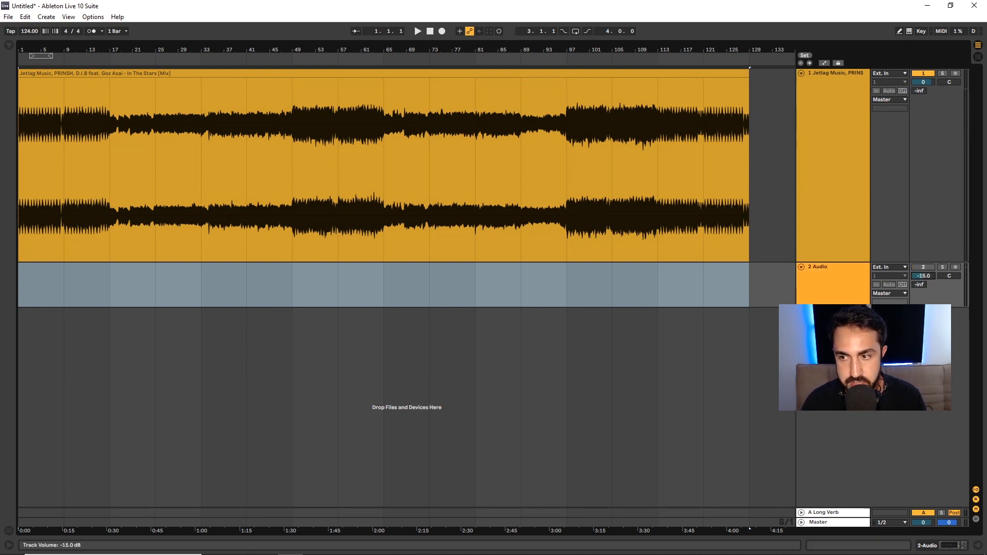
type("0")
key("Return")
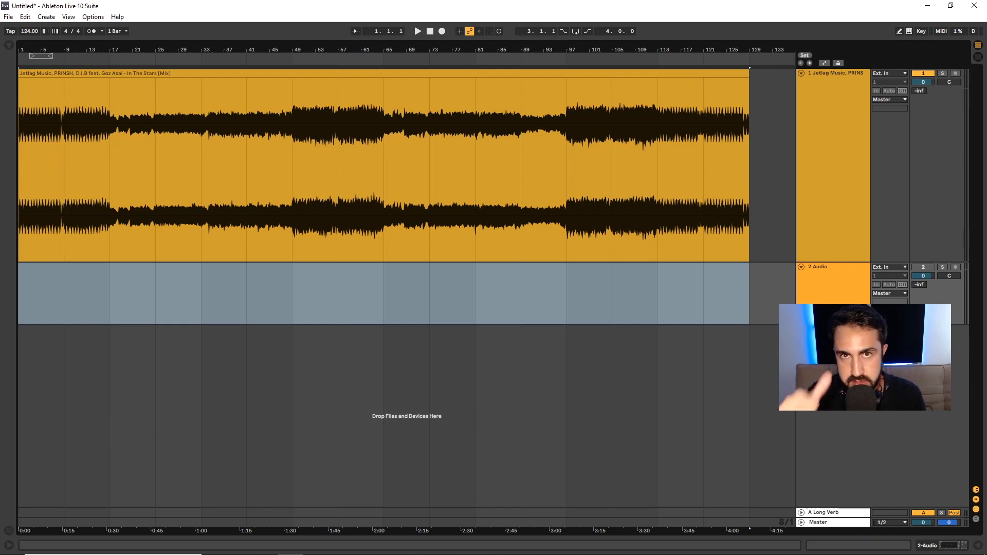
left_click(819, 294)
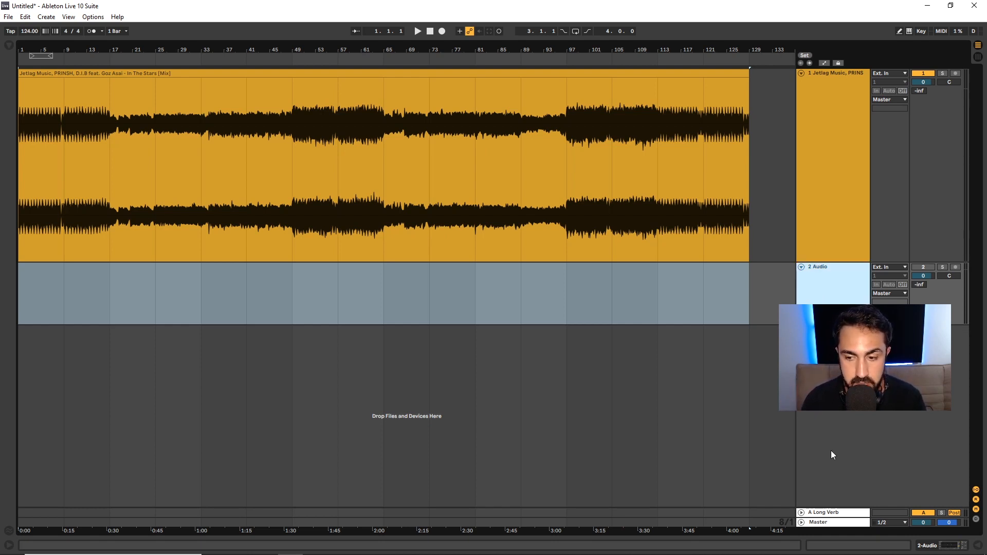
Show the master track's devices and open the SPAN Plus and Youlean Loudness Meter windows.
left_click(820, 522)
double_click(819, 522)
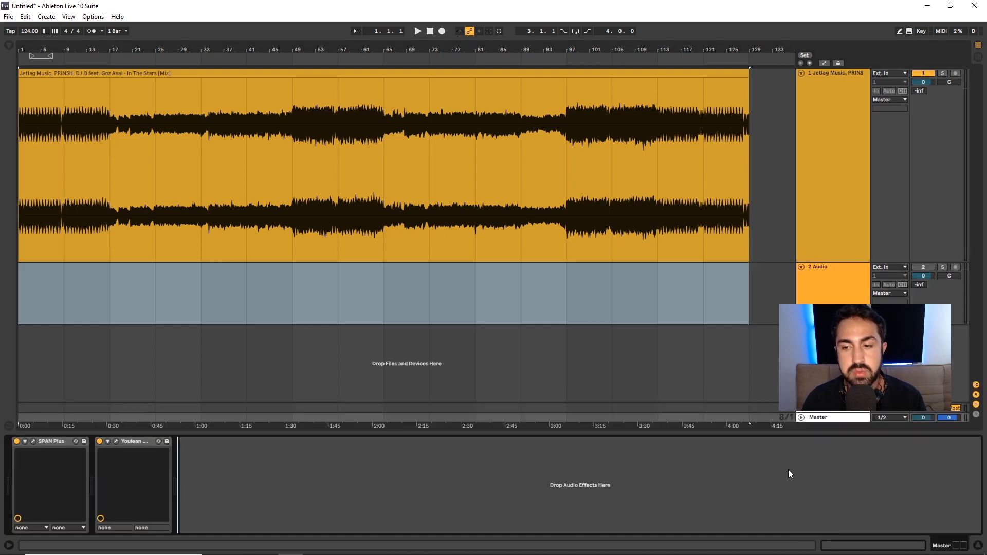
left_click(32, 441)
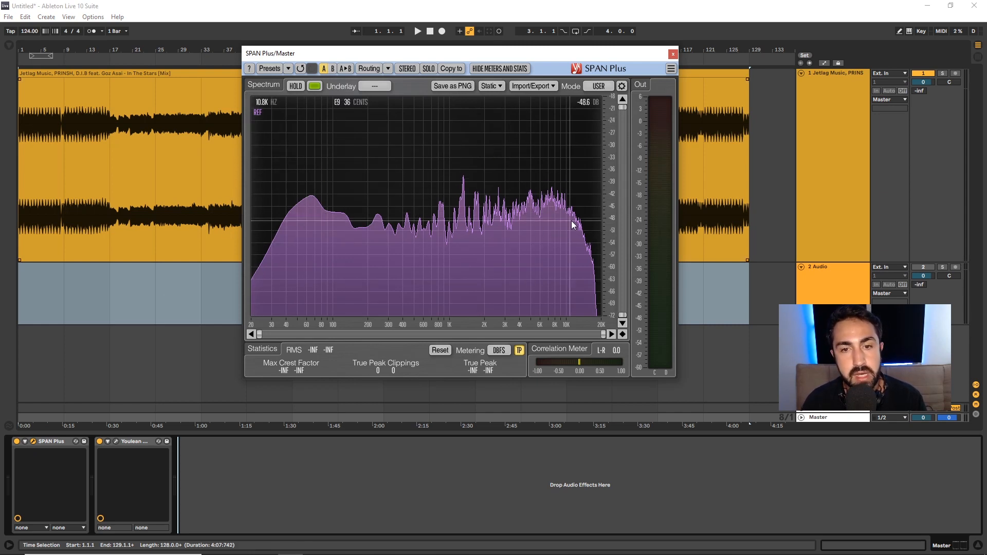
left_click(116, 441)
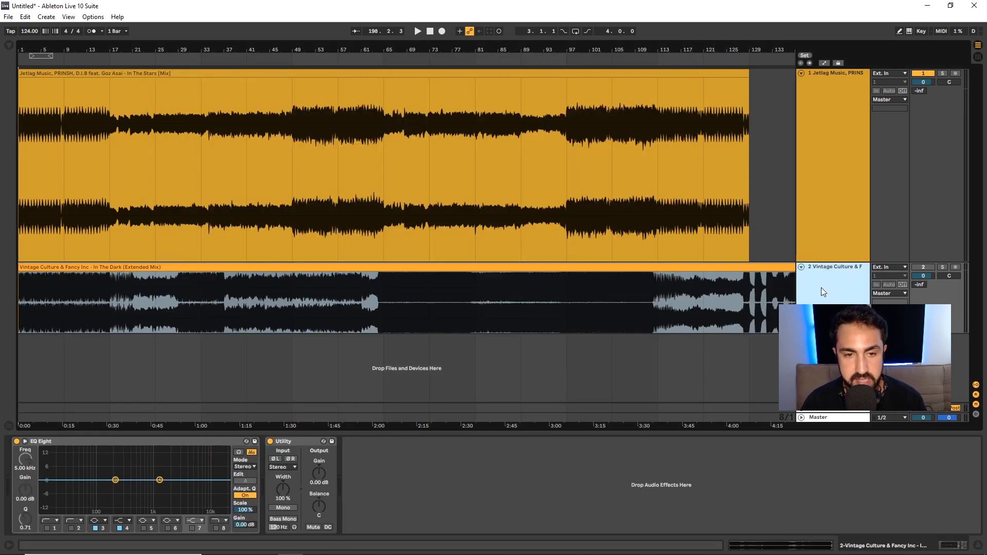
Examine SPAN Plus and the Youlean Loudness Meter on the master track once more, and close both plug-in windows.
left_click(833, 417)
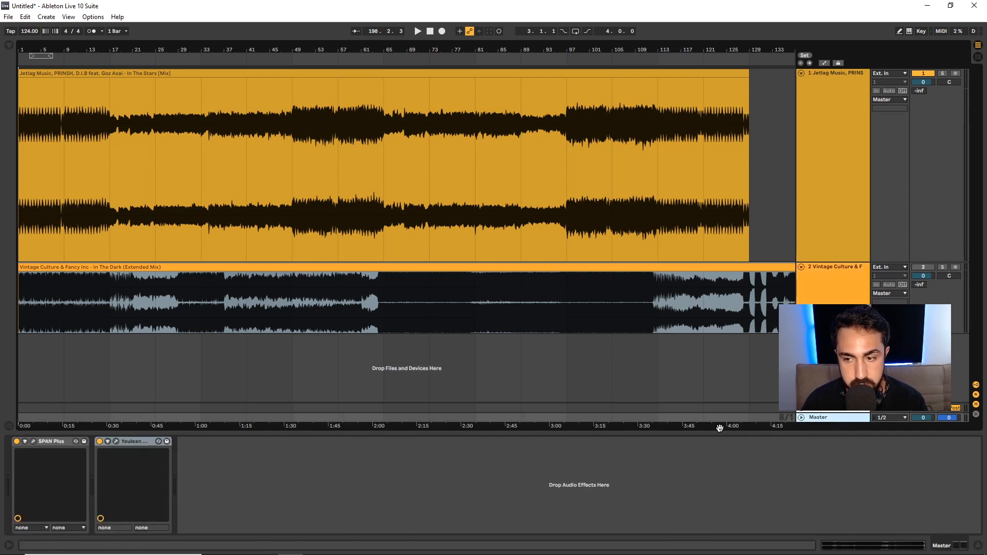
left_click(33, 442)
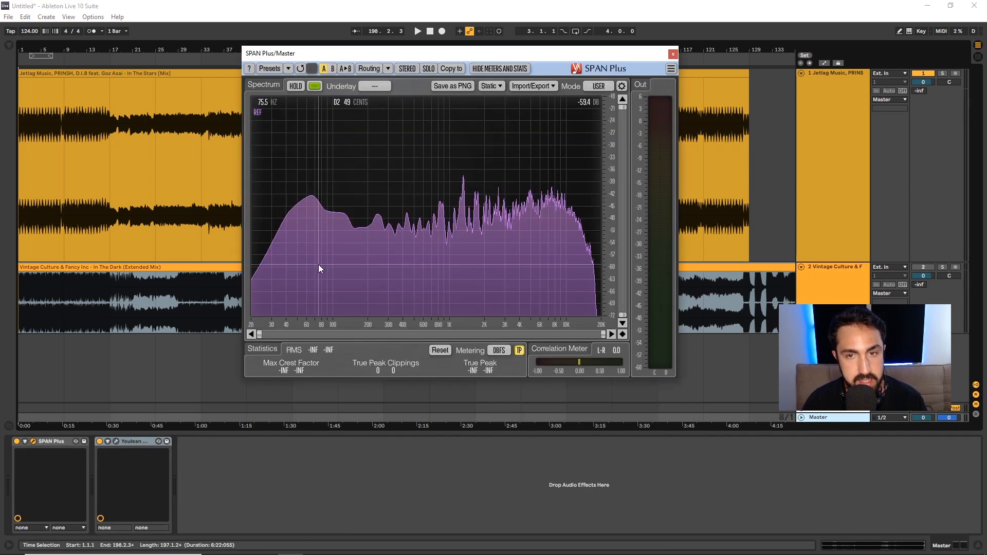
left_click(116, 441)
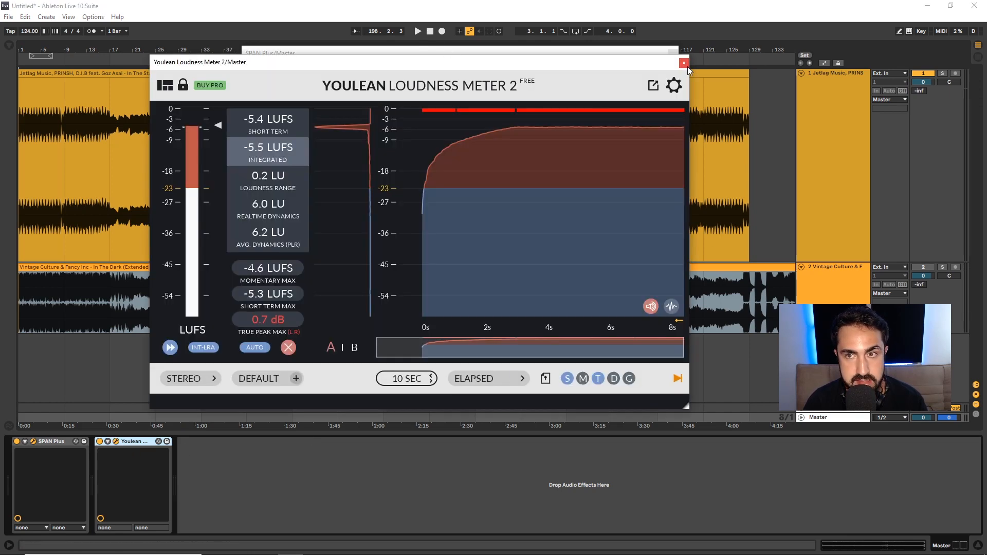
left_click(683, 63)
left_click(673, 52)
Search the browser for "adp" and load ADPTR MetricAB on the master track.
left_click(9, 45)
left_click(73, 45)
type("adp")
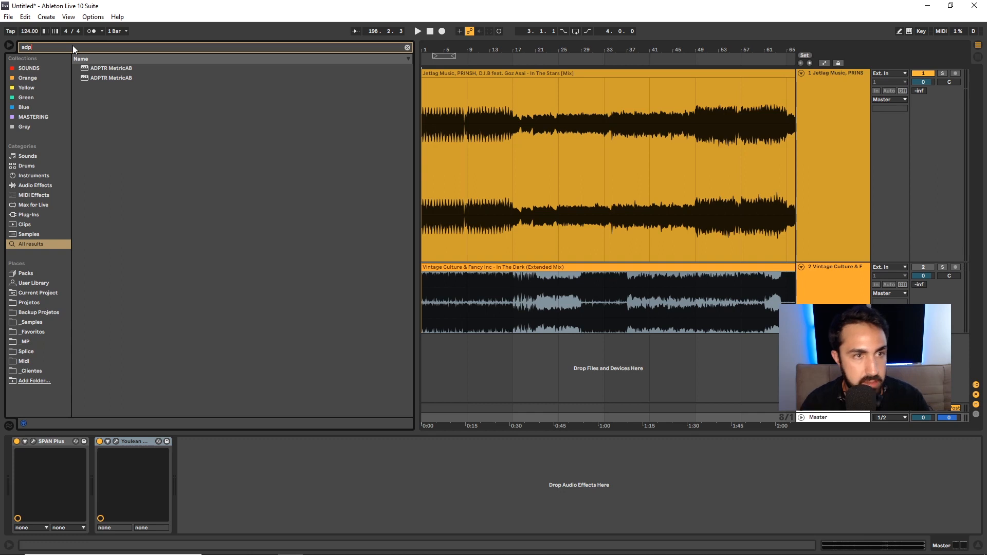
key("Down")
key("Return")
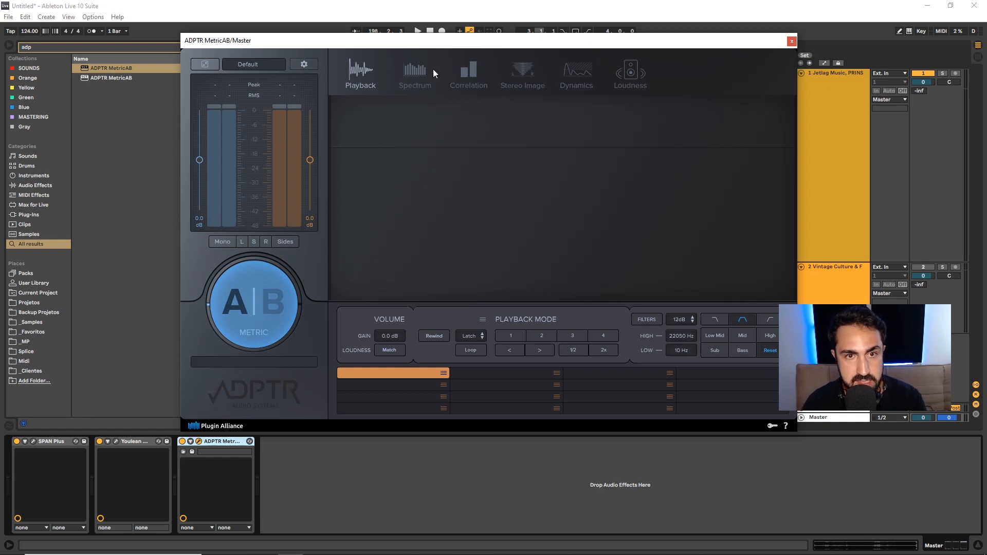
View MetricAB's Spectrum, Correlation, Stereo Image, Dynamics and Loudness pages.
left_click(418, 71)
left_click(464, 73)
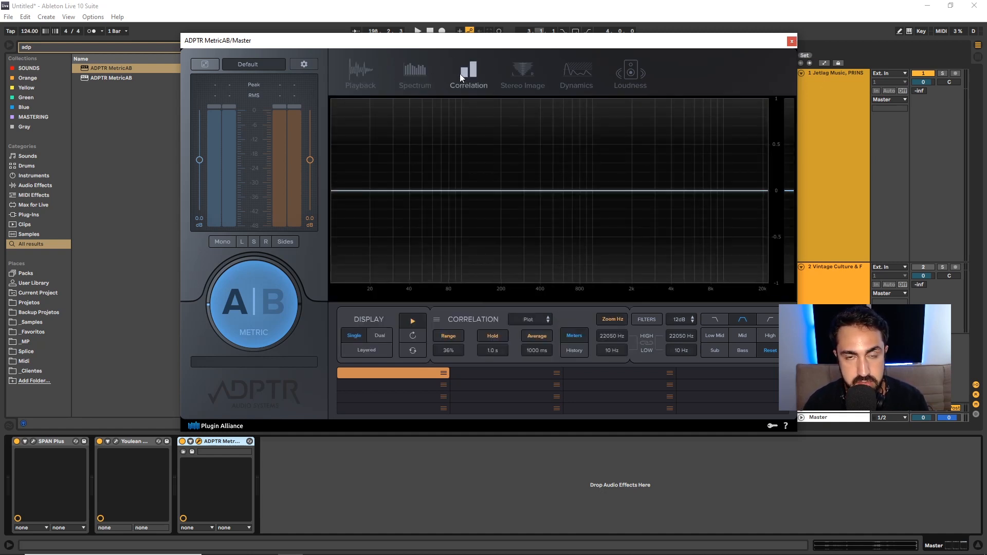
left_click(526, 67)
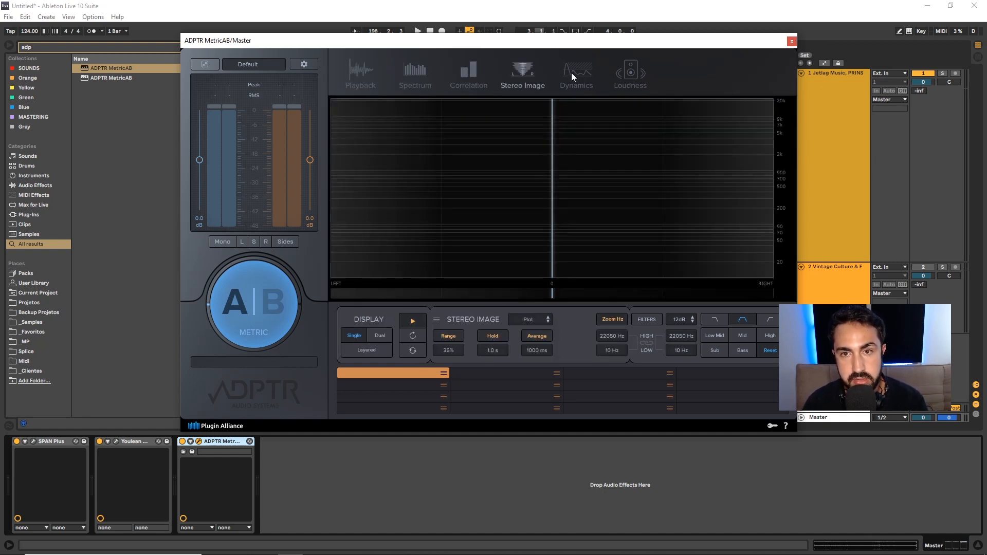
left_click(571, 73)
left_click(635, 73)
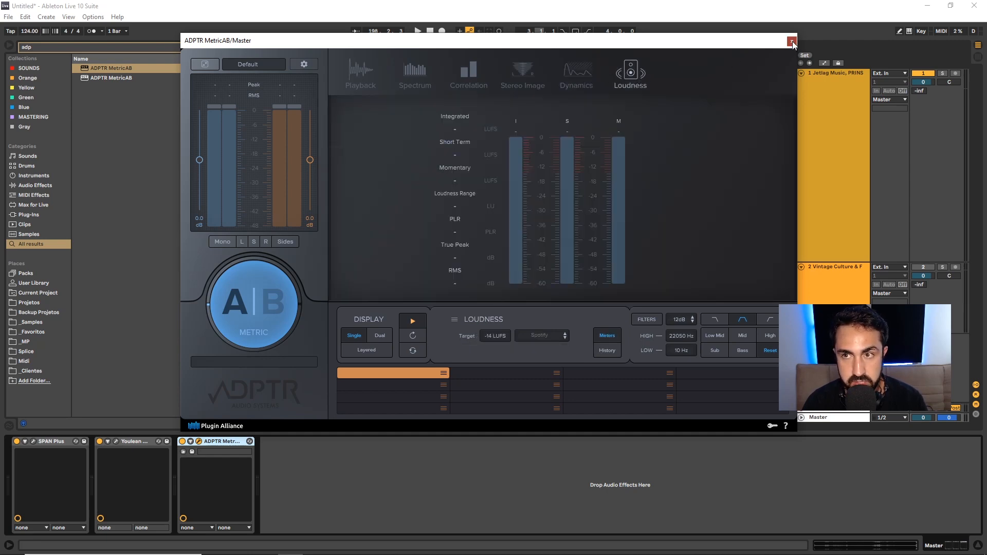
Remove ADPTR MetricAB from the master track and hide the browser.
left_click(792, 41)
key("Delete")
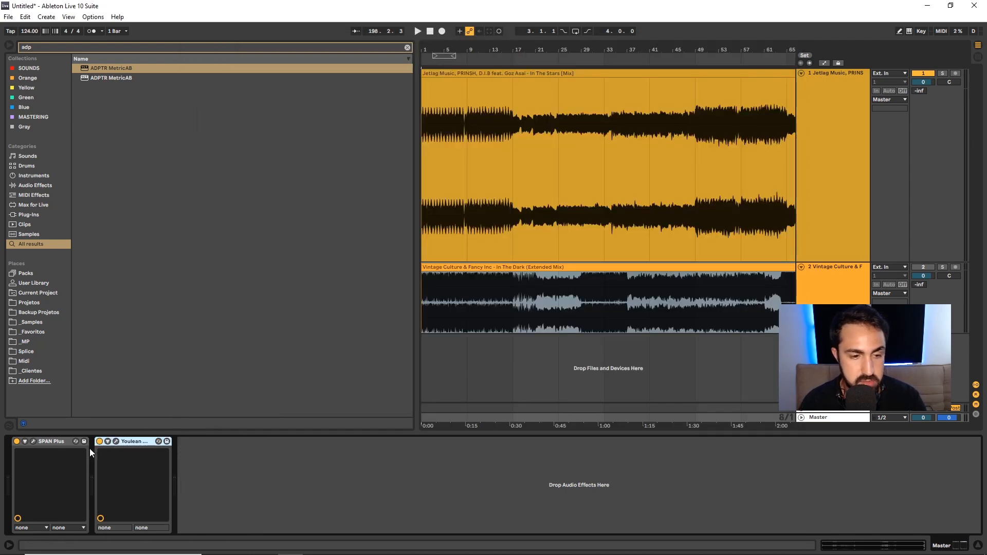
key("ctrl+alt+b")
Solo the Vintage Culture & Fancy Inc reference track and close the SPAN Plus window.
left_click(33, 441)
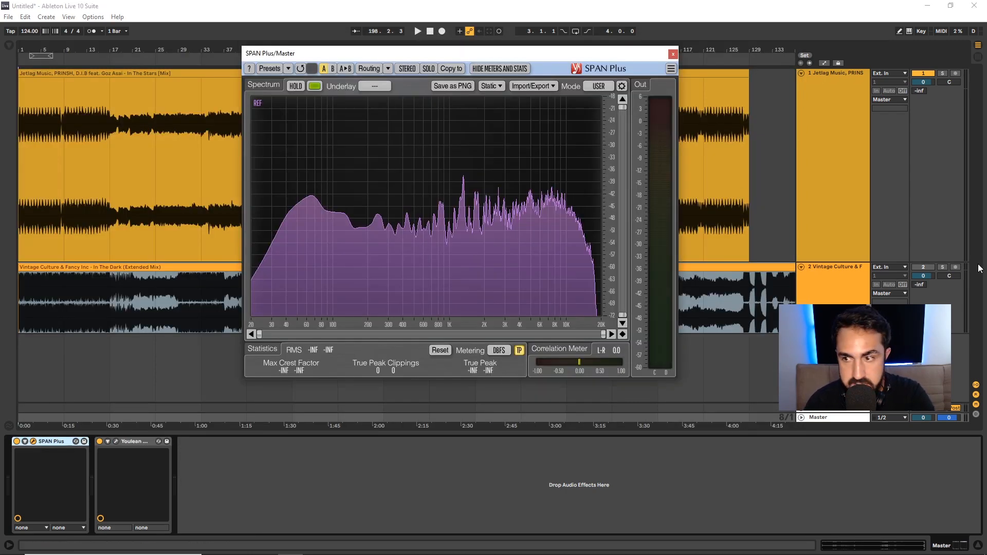
left_click(942, 267)
left_click(837, 288)
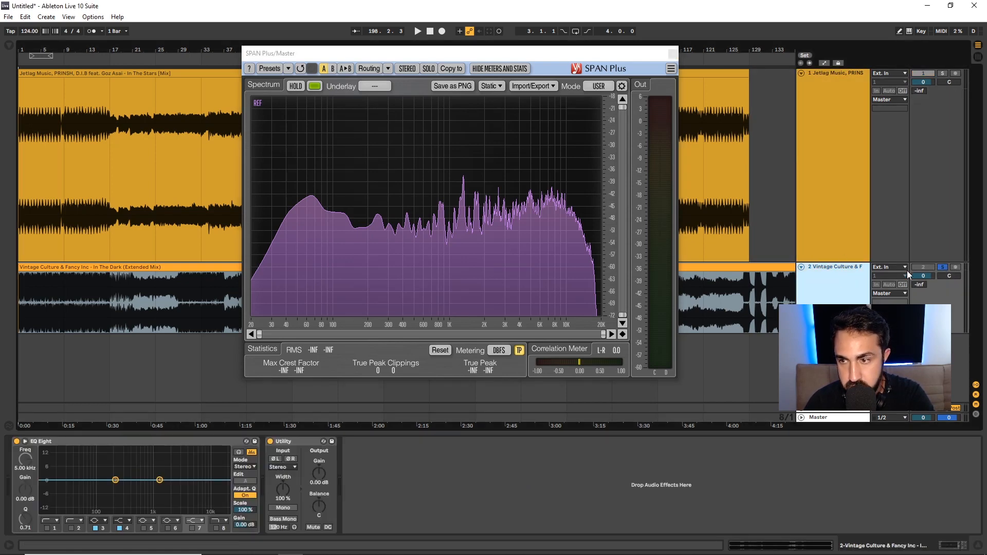
left_click(673, 56)
left_click(673, 56)
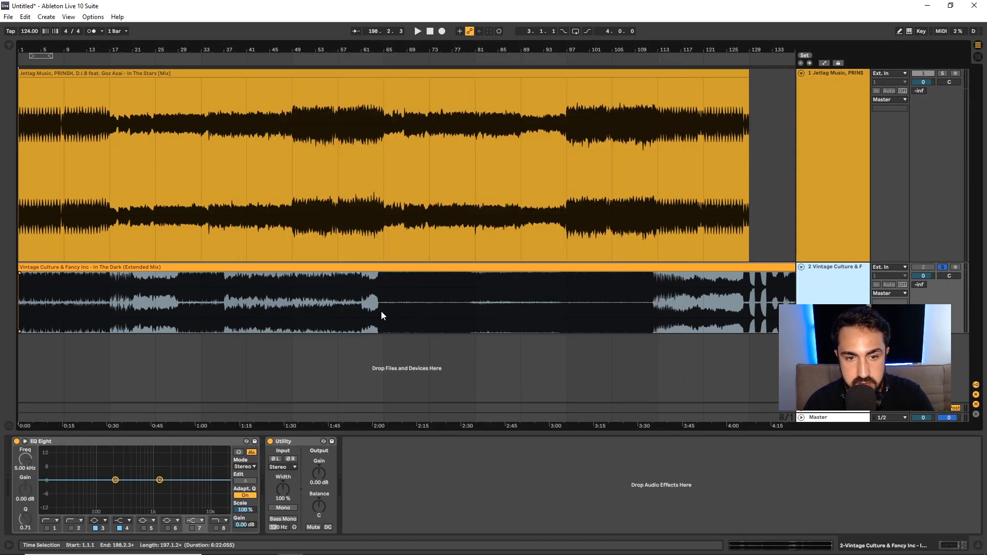
Play the soloed reference track from bar 65 and open SPAN Plus on the master track to view its spectrum.
left_click(381, 312)
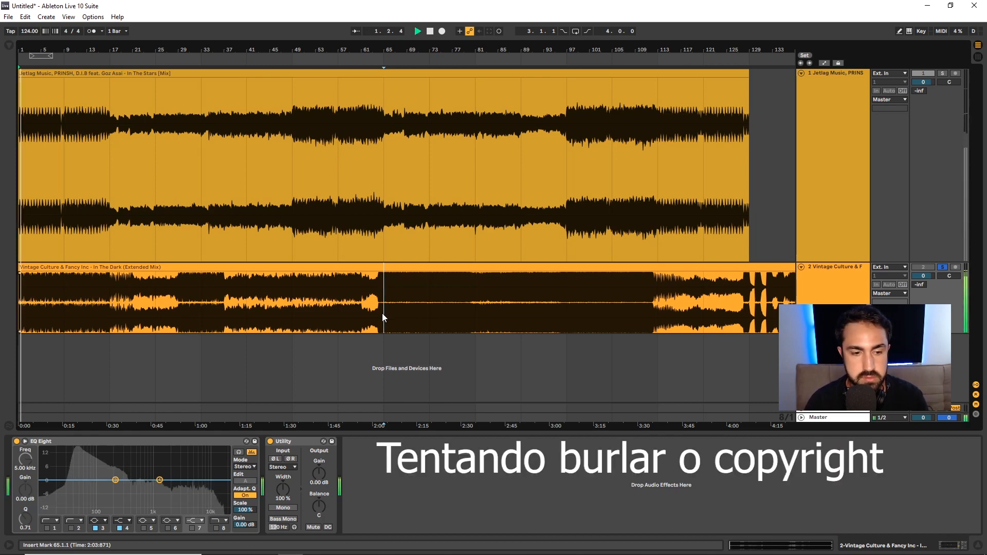
key("space")
key("space")
left_click(828, 285)
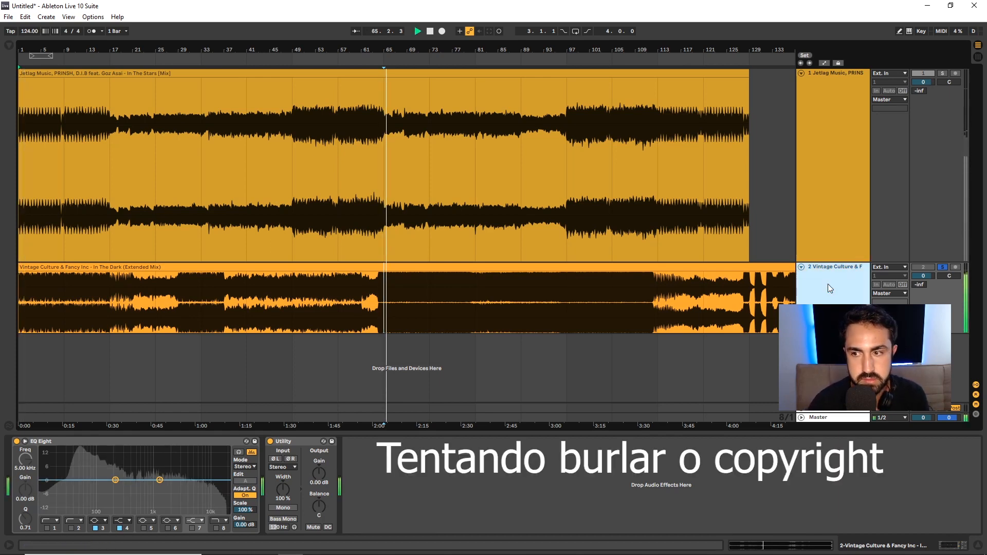
left_click(814, 418)
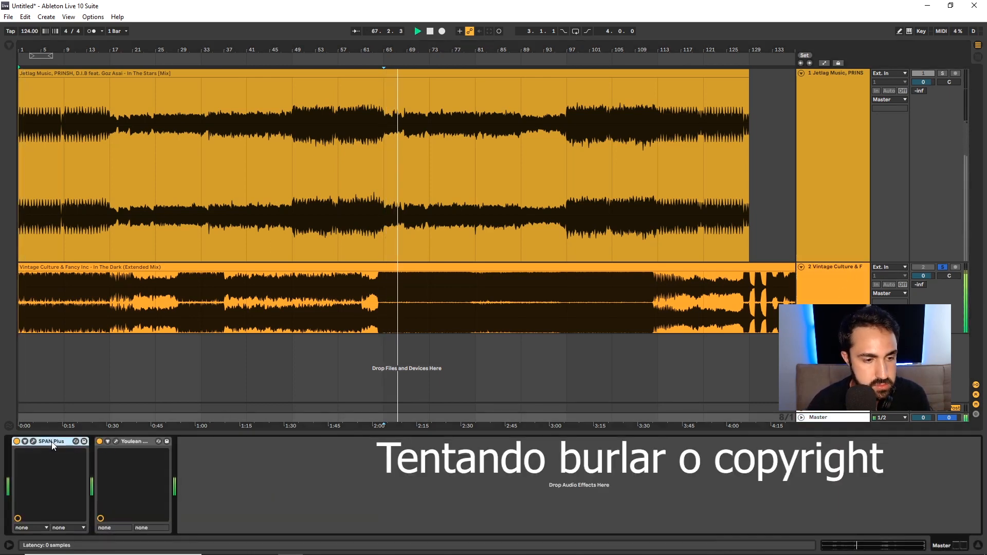
left_click(34, 441)
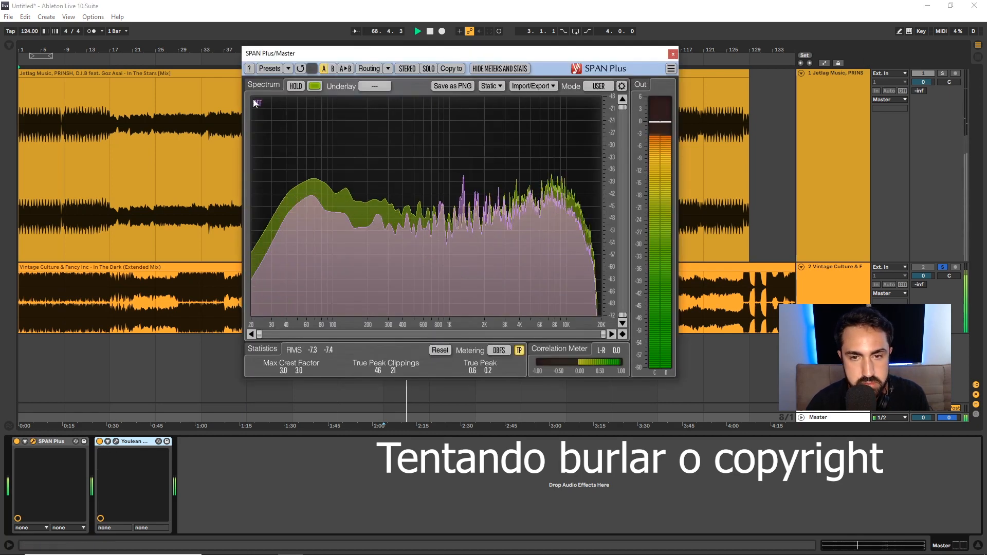
Open SPAN Plus's Static Spectrums Editor, compare the REF spectrum at 0.0, and set its level offset to -12.0.
left_click(494, 86)
left_click_drag(409, 337, 424, 337)
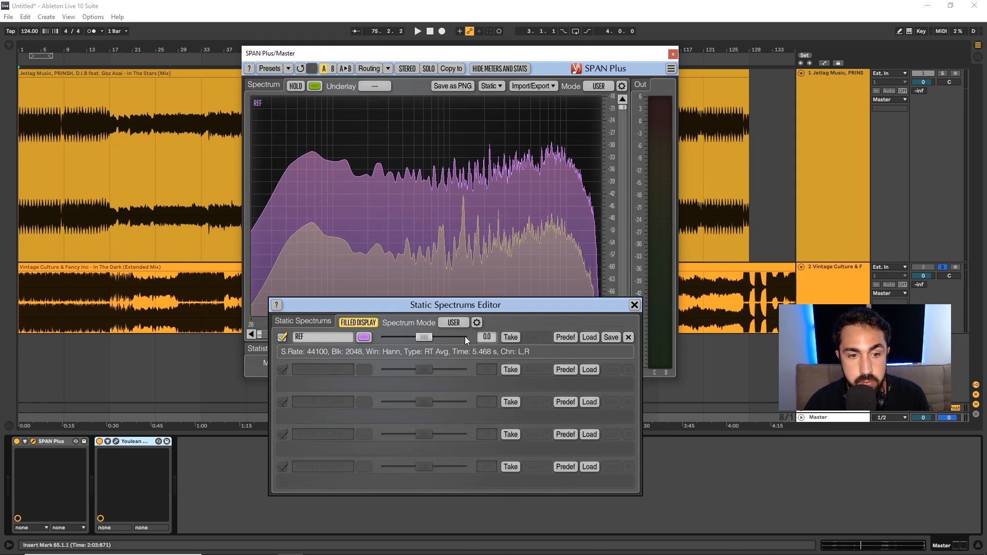
left_click_drag(424, 337, 409, 337)
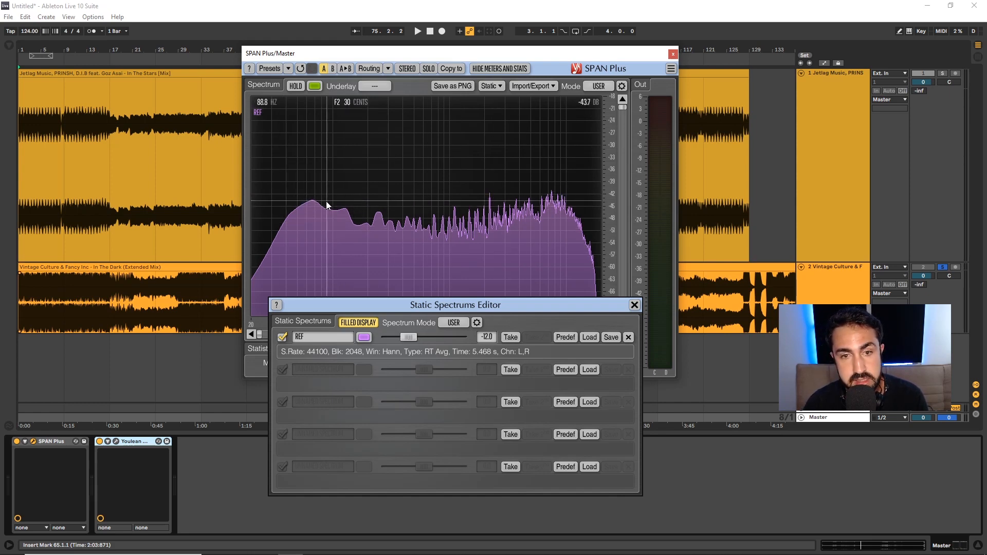
left_click_drag(408, 338, 424, 337)
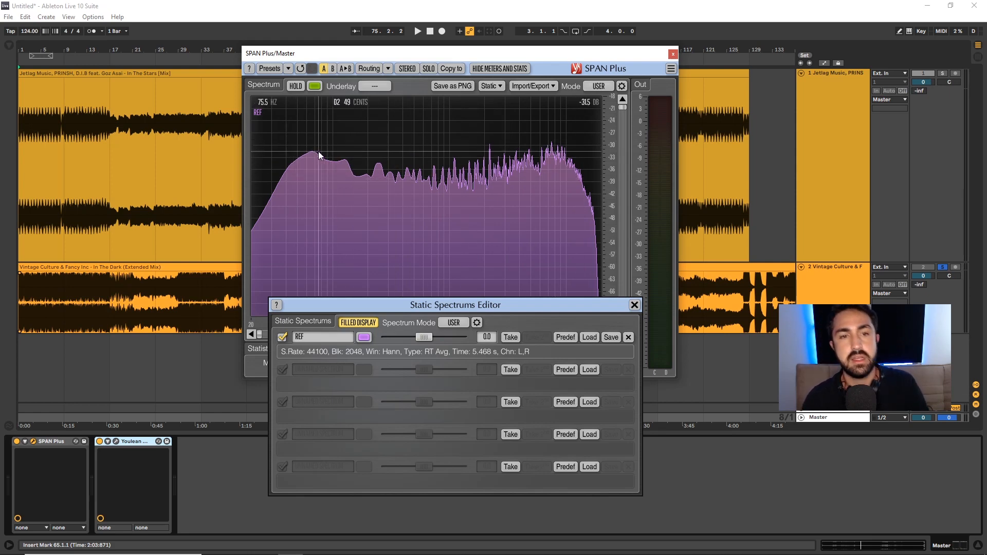
left_click_drag(424, 337, 408, 337)
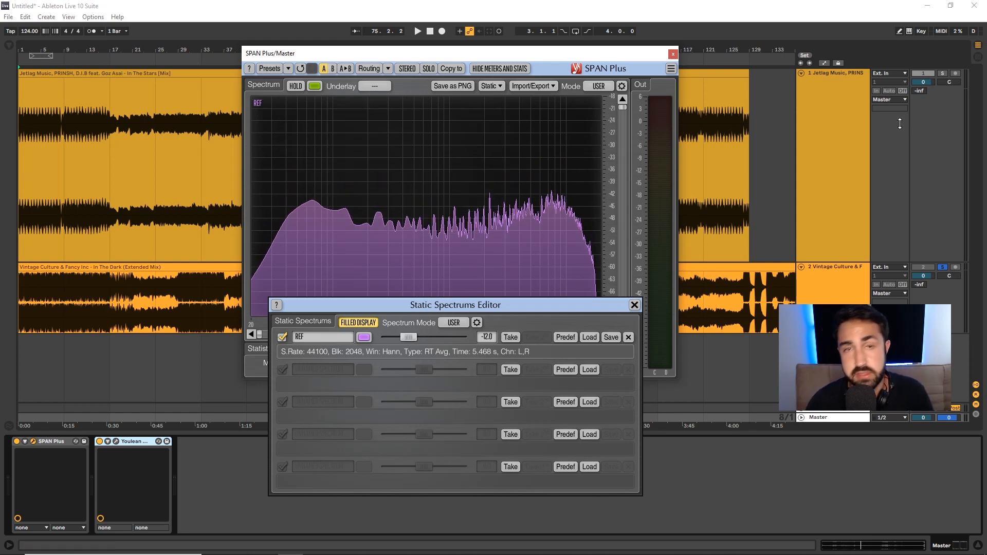
Open Youlean Loudness Meter 2 on the master, reset it, measure the playing reference track's loudness, and close the meter.
left_click(812, 418)
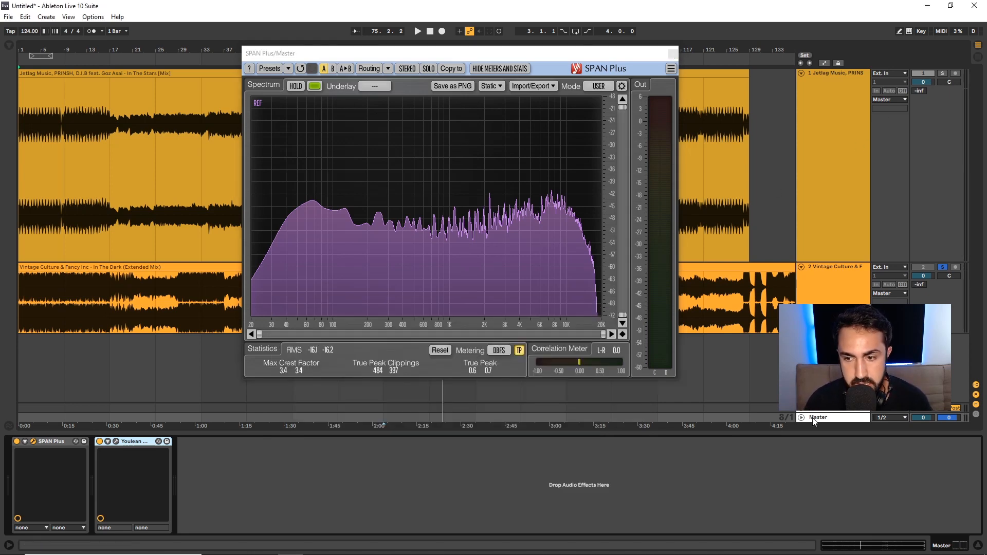
left_click(115, 442)
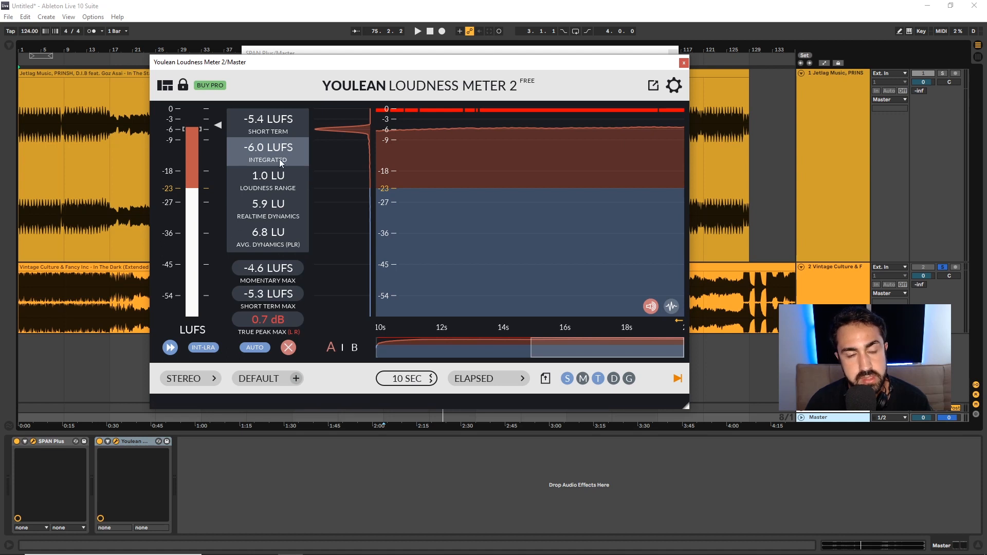
left_click(288, 349)
key("space")
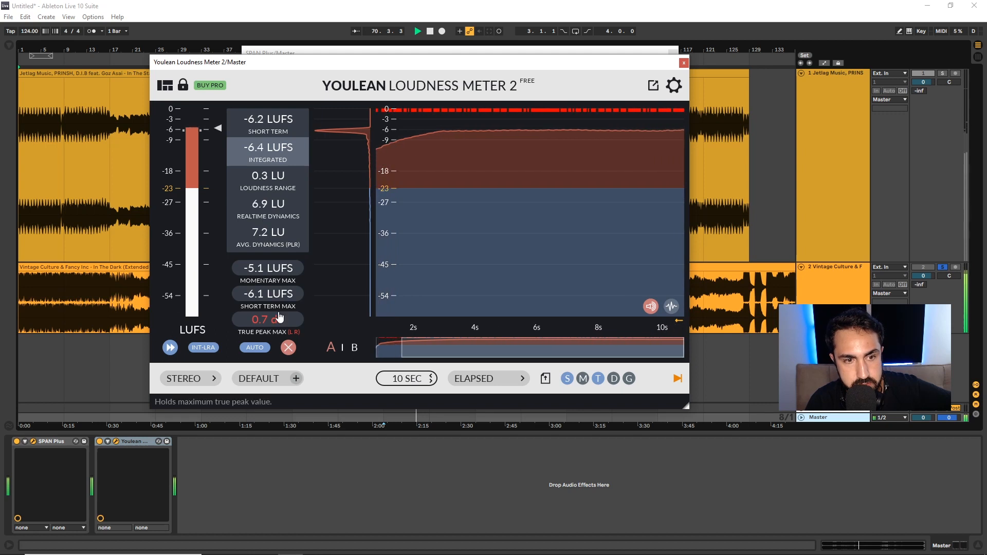
key("space")
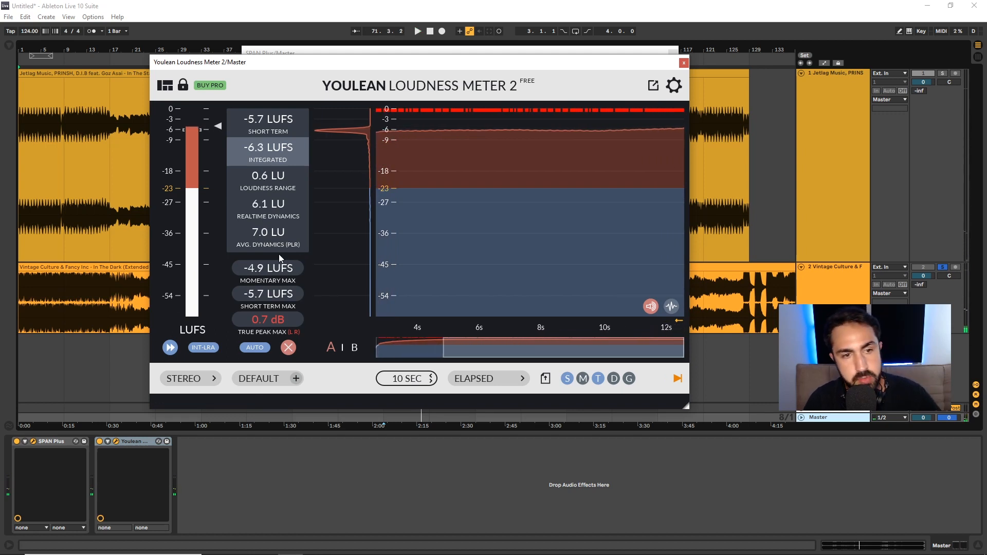
mouse_move(270, 241)
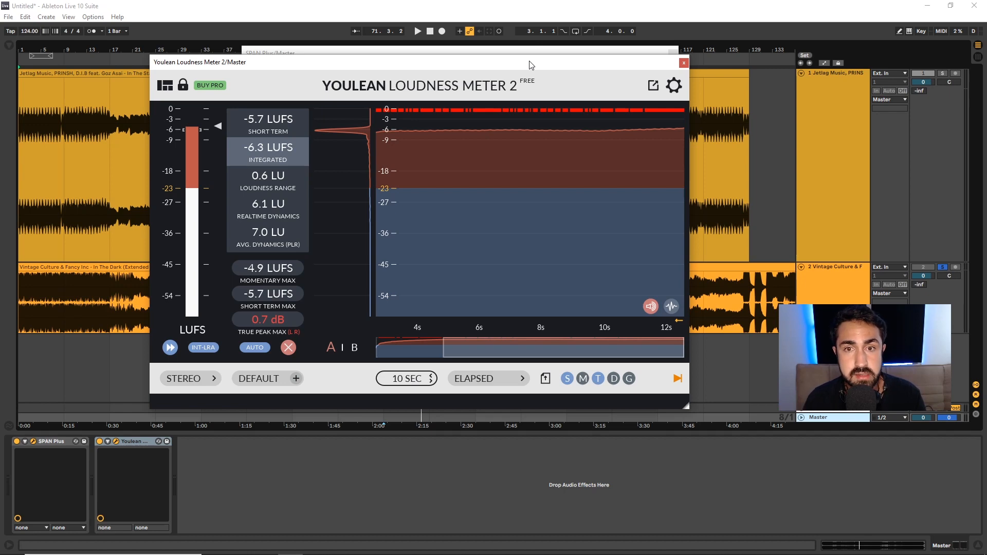
left_click(684, 63)
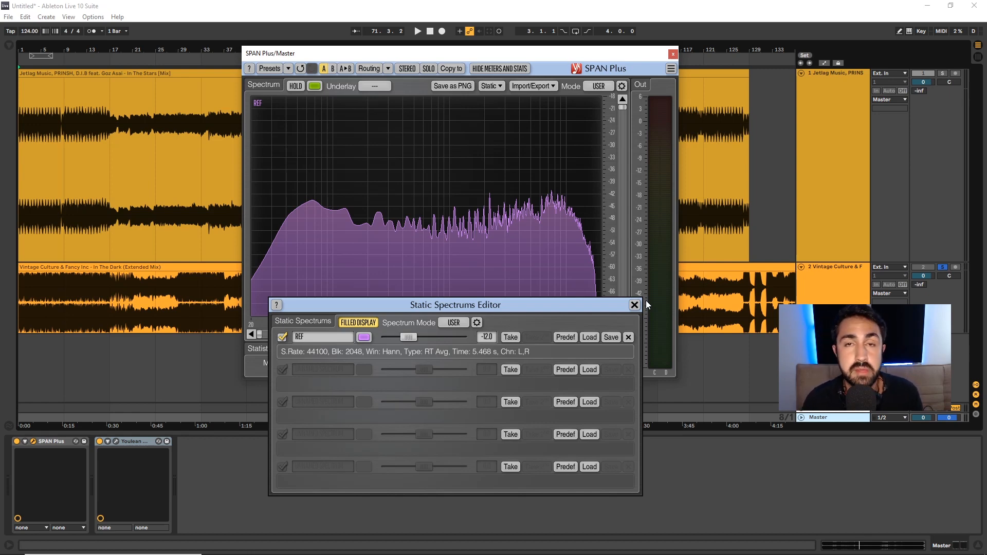
Close SPAN Plus, solo the In The Stars mix track and play it from bar 49.
left_click(673, 54)
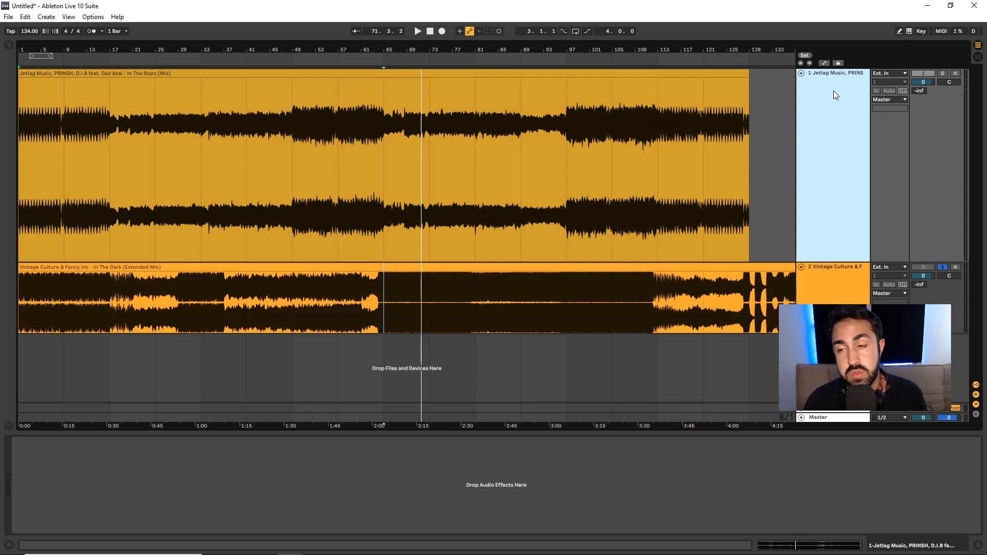
left_click(835, 418)
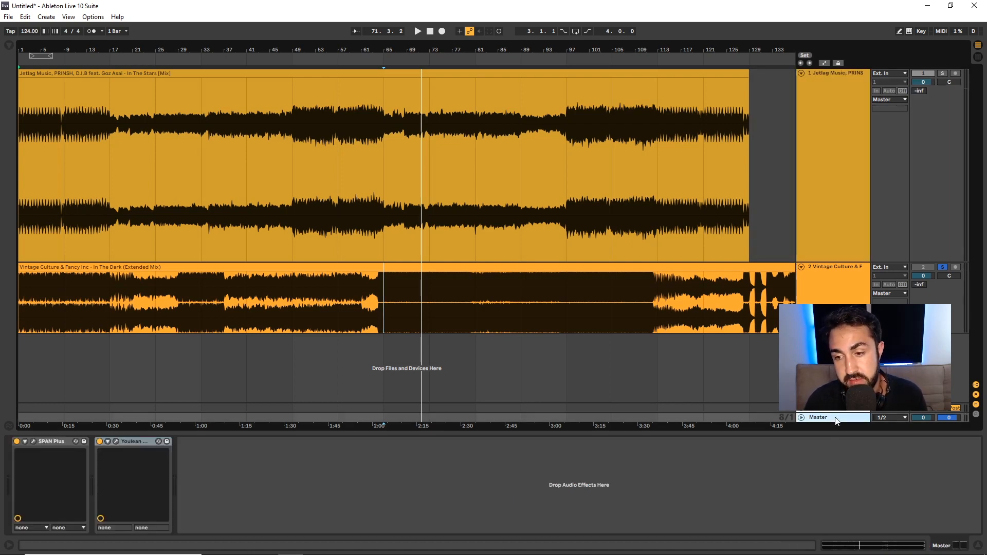
left_click(831, 163)
left_click(943, 73)
left_click(801, 102)
left_click(304, 200)
key("space")
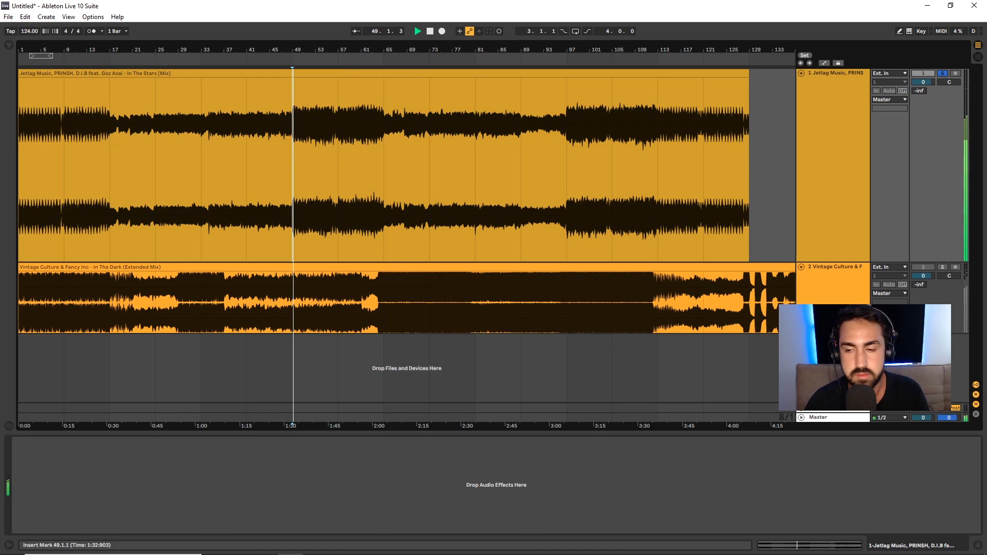
Open SPAN Plus on the master and set the REF static spectrum's level offset to -9.6 against the playing mix.
left_click(828, 418)
left_click(33, 442)
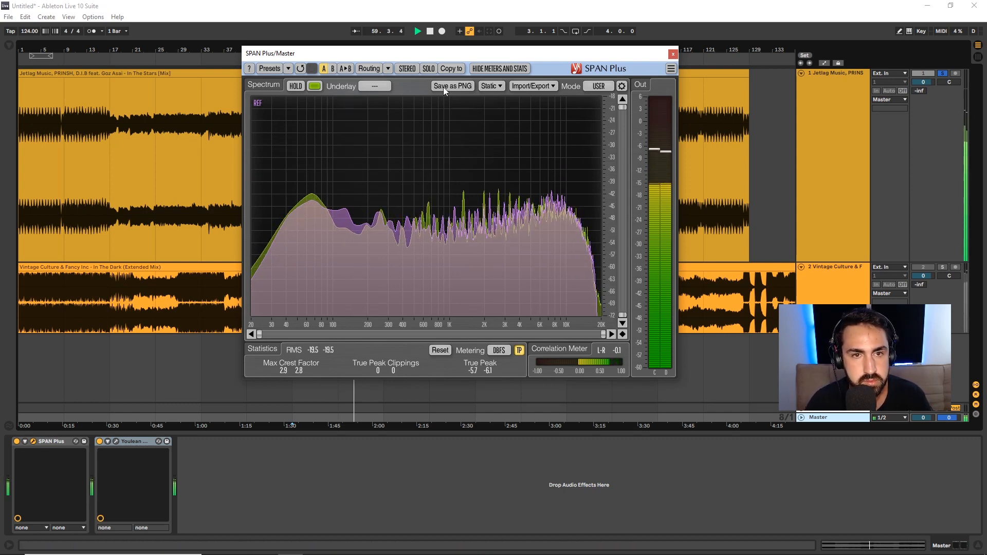
left_click(491, 87)
left_click_drag(406, 338, 410, 337)
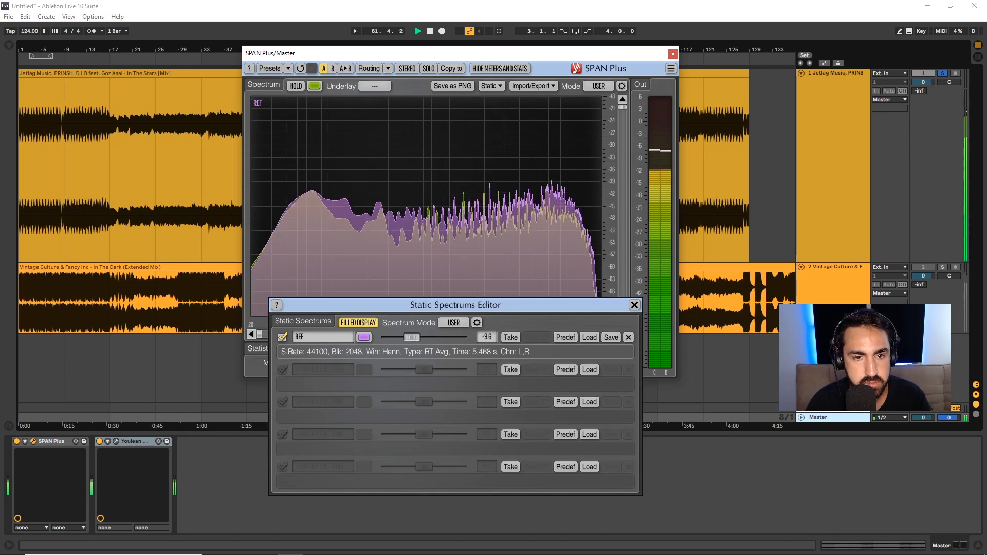
mouse_move(308, 190)
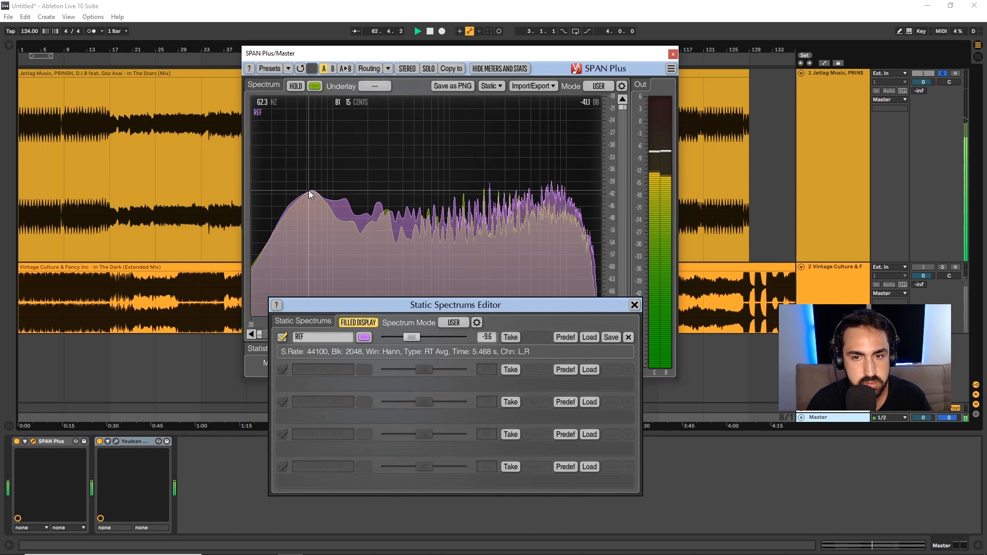
key("space")
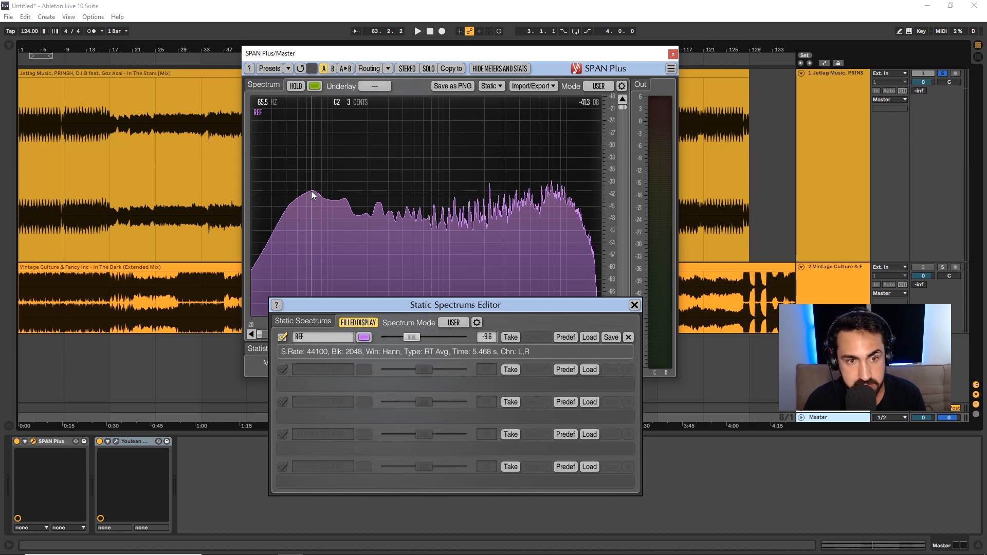
Replay the mix from bar 49 and fine-tune the REF spectrum's level offset to -10.0.
key("space")
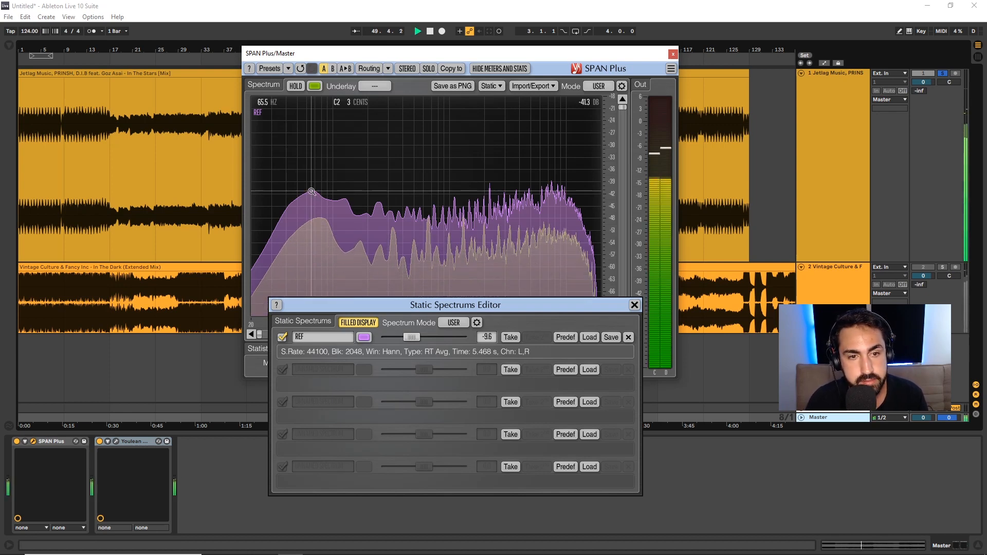
left_click_drag(412, 338, 410, 337)
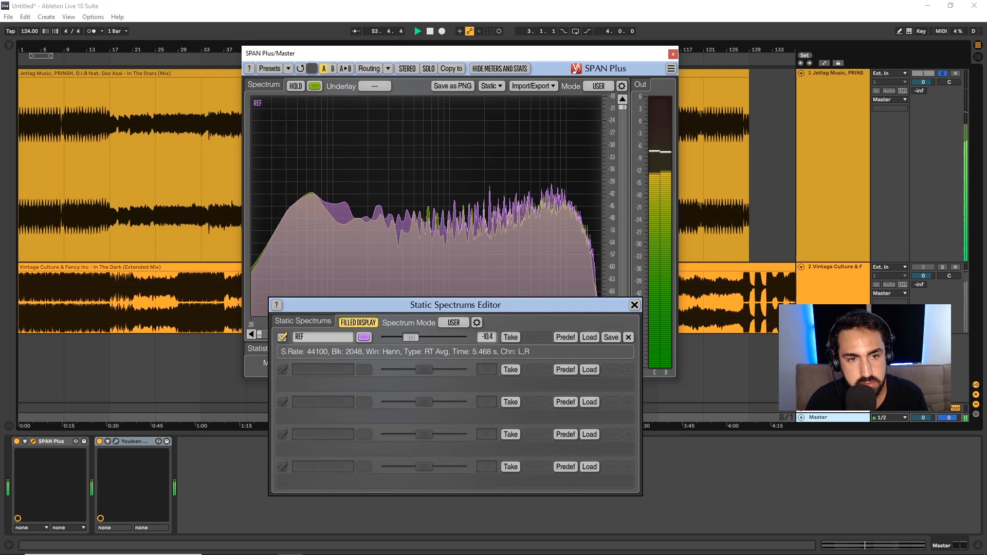
left_click_drag(411, 337, 411, 338)
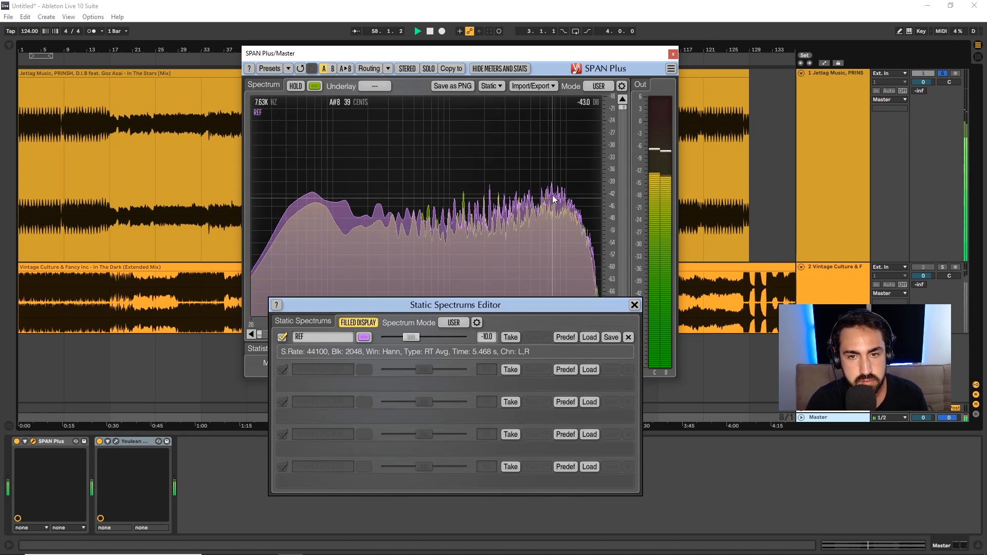
key("space")
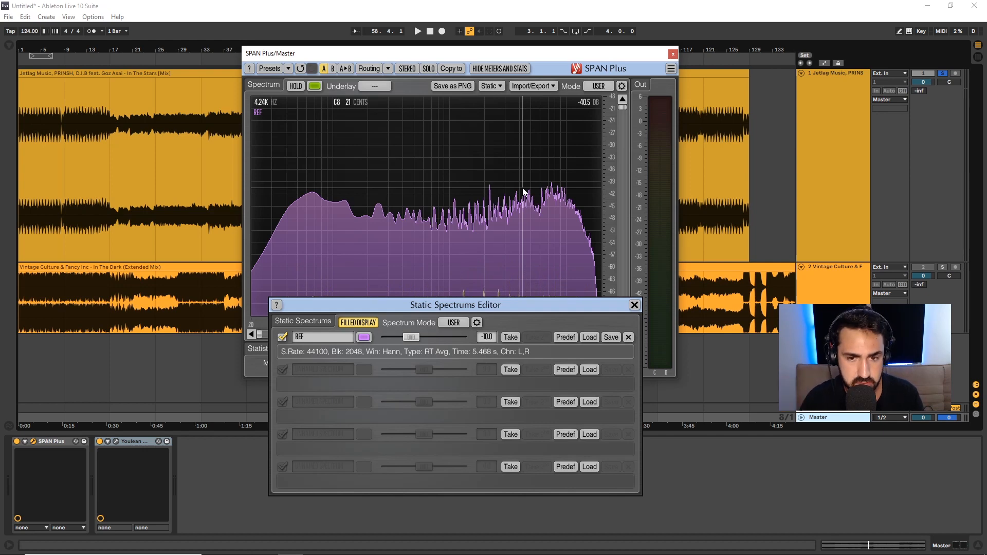
Close SPAN Plus, insert FabFilter Pro-Q 3 on the In The Stars mix track and hide the browser.
left_click(673, 54)
left_click(819, 121)
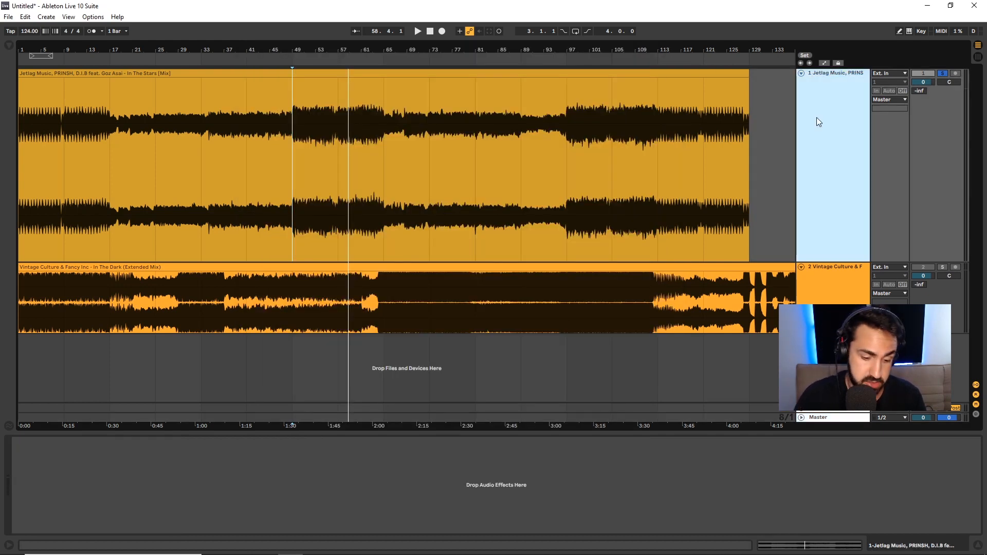
key("ctrl+f")
type("pro-q")
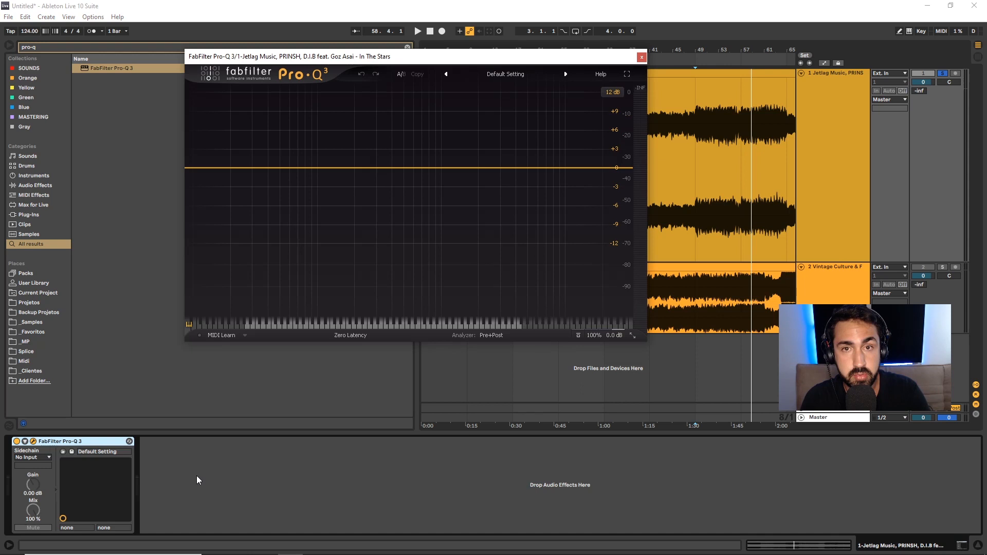
left_click(9, 46)
Play the mix and grab five narrow bell bands in Pro-Q 3 on its resonant peaks, from about 259 Hz up to 6517 Hz.
key("space")
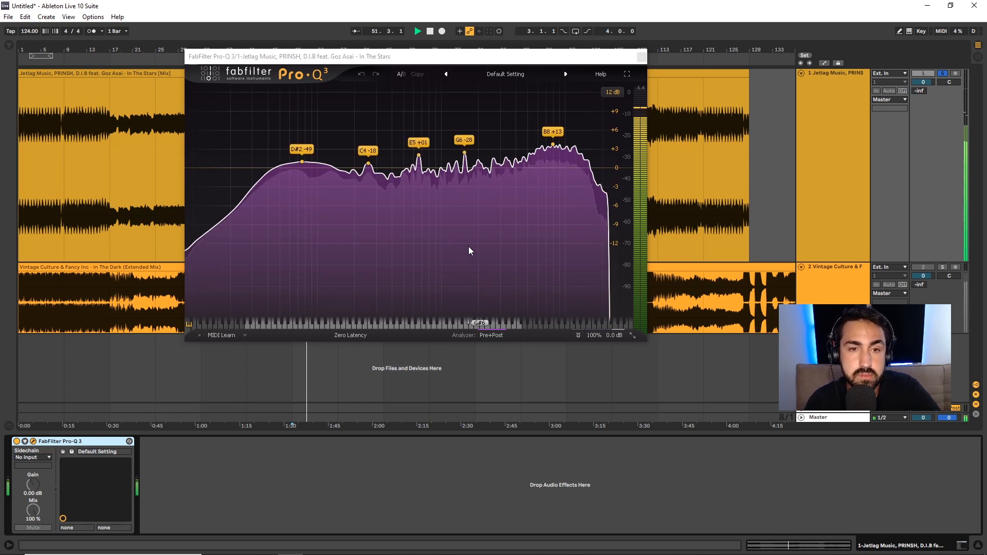
mouse_move(368, 165)
left_mouse_down()
mouse_move(368, 134)
mouse_move(369, 168)
left_mouse_up()
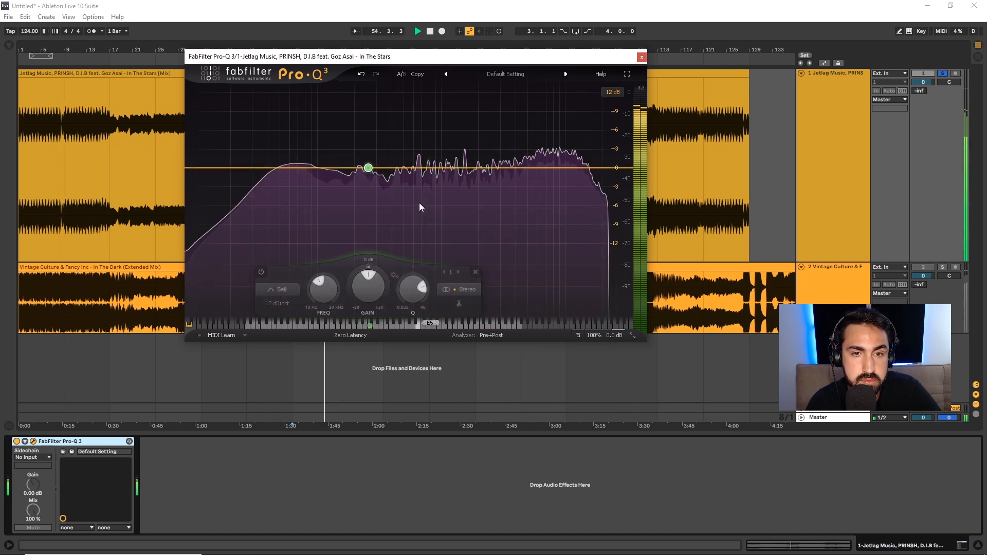
mouse_move(419, 154)
left_mouse_down()
mouse_move(420, 119)
mouse_move(420, 155)
left_mouse_up()
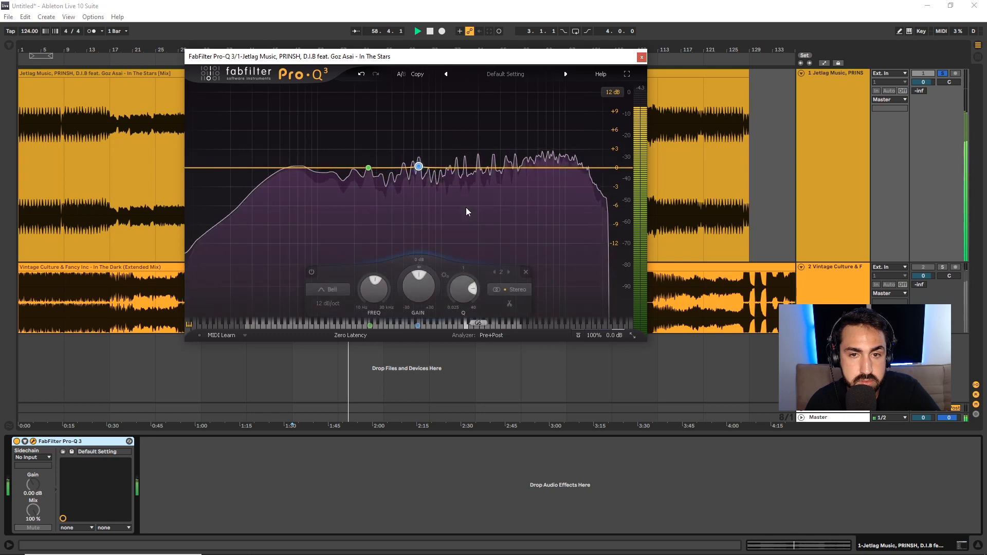
mouse_move(456, 155)
left_mouse_down()
mouse_move(457, 136)
mouse_move(457, 167)
left_mouse_up()
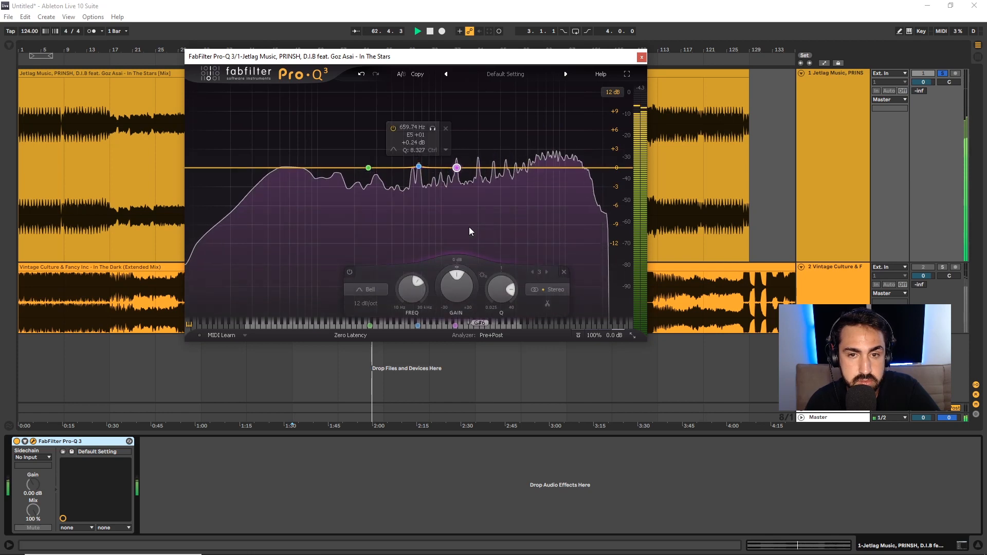
mouse_move(469, 227)
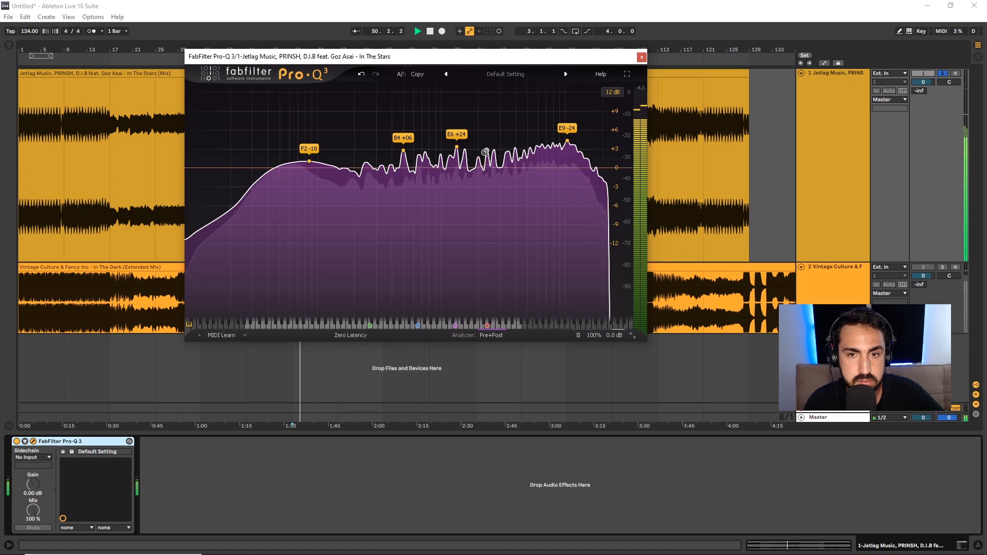
left_click(485, 152)
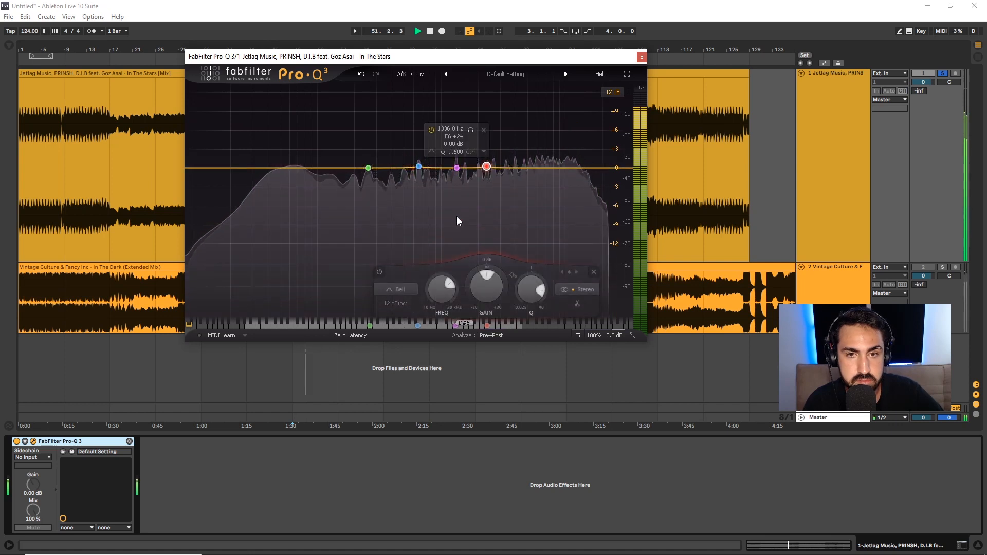
left_click(555, 197)
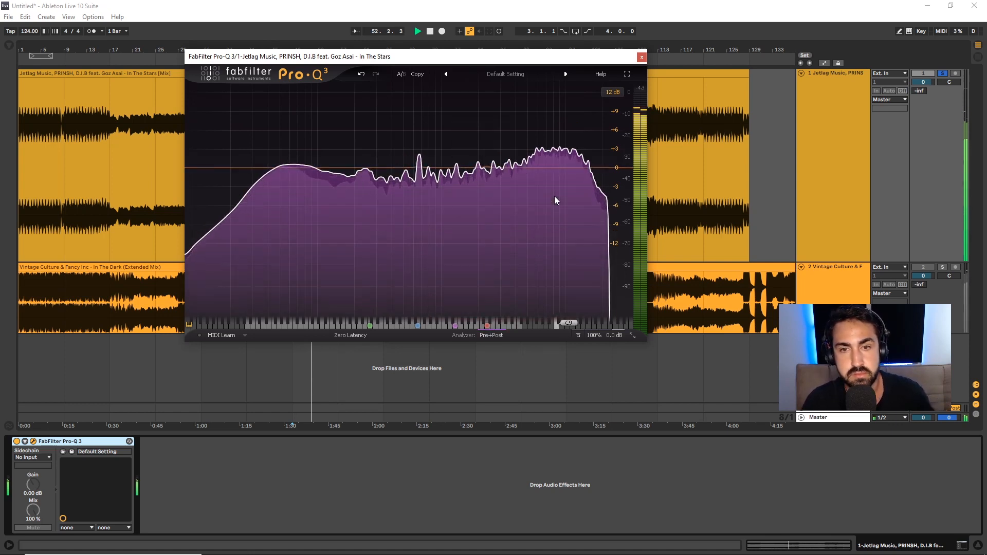
mouse_move(542, 144)
left_mouse_down()
mouse_move(544, 109)
mouse_move(542, 145)
left_mouse_up()
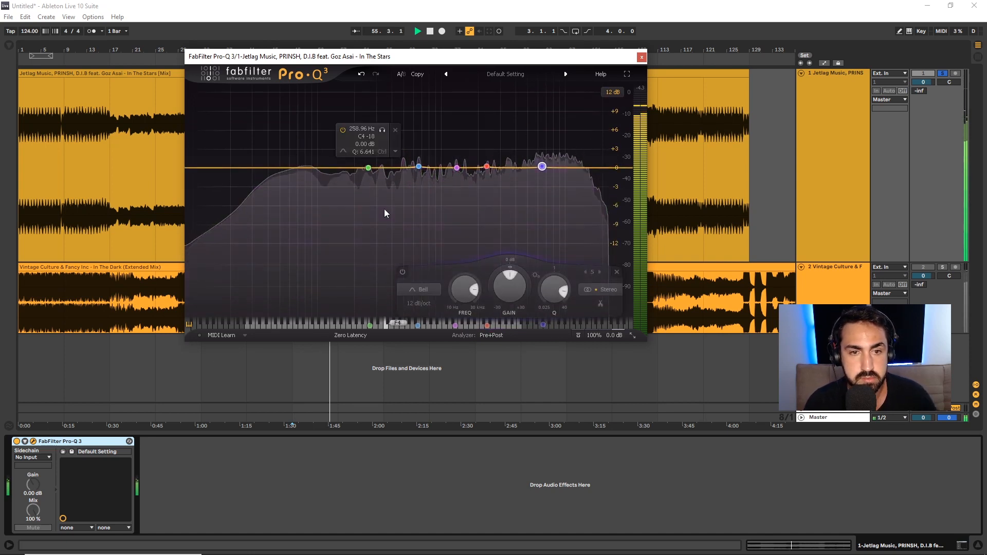
key("space")
Select all five Pro-Q 3 bands and set their gain to 0 dB.
left_click_drag(339, 110, 564, 185)
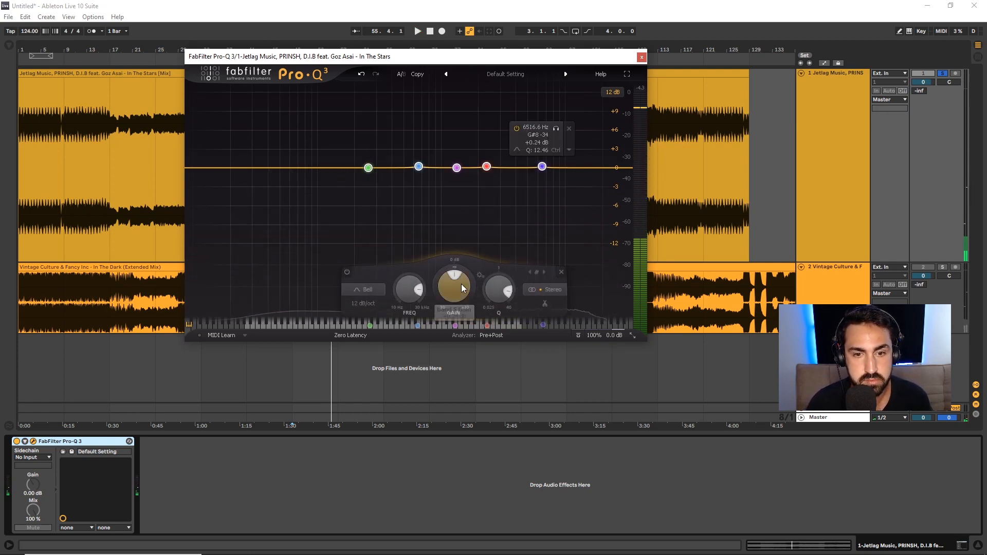
double_click(460, 284)
type("0")
key("Return")
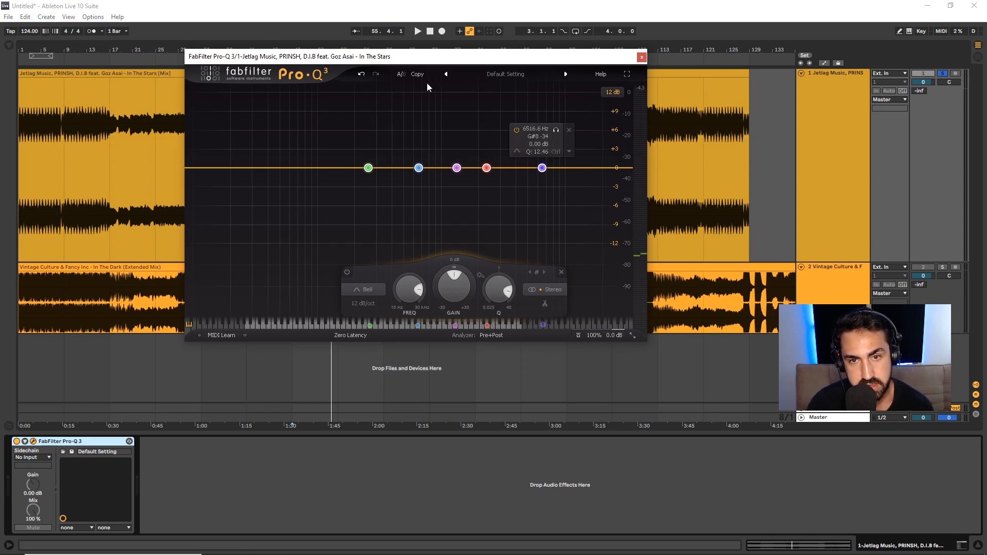
Give all five bands a dynamic range of about -3 dB and play the mix to check the dynamic cuts.
left_click_drag(320, 123, 555, 186)
left_click_drag(451, 268, 400, 314)
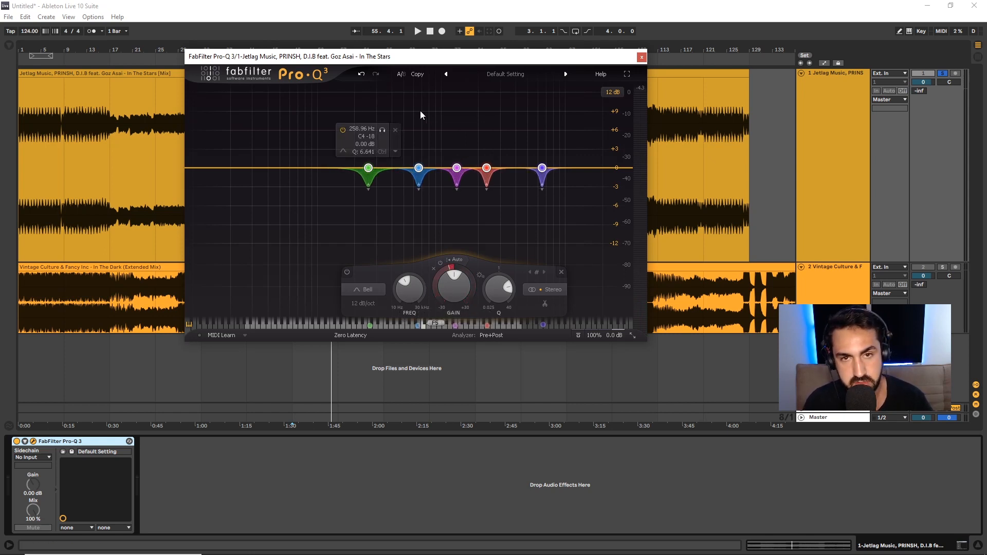
key("space")
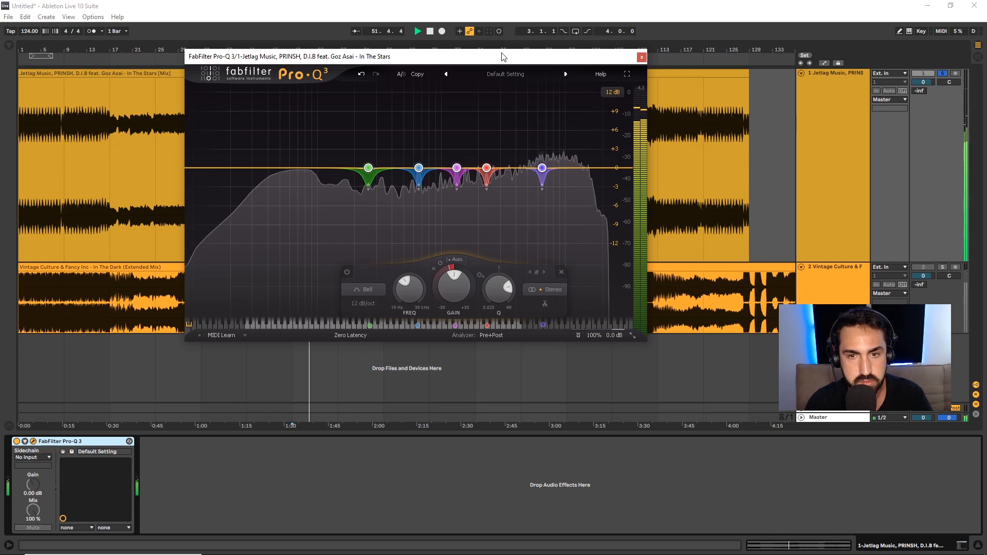
key("space")
Close Pro-Q 3, insert UAD Manley Massive Passive MST after it on the mix track, and reposition its window.
left_click(641, 56)
key("ctrl+f")
type("manl")
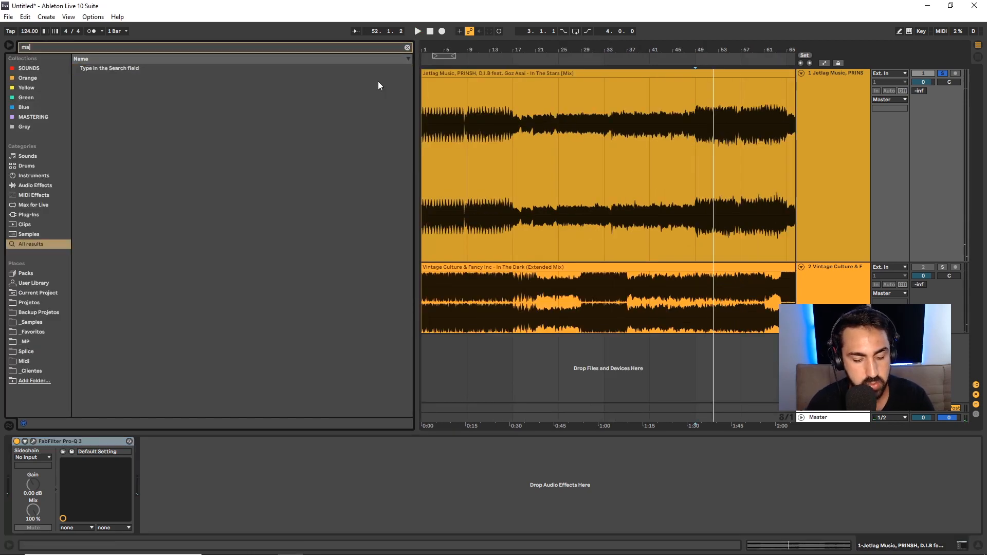
type("ey")
double_click(132, 127)
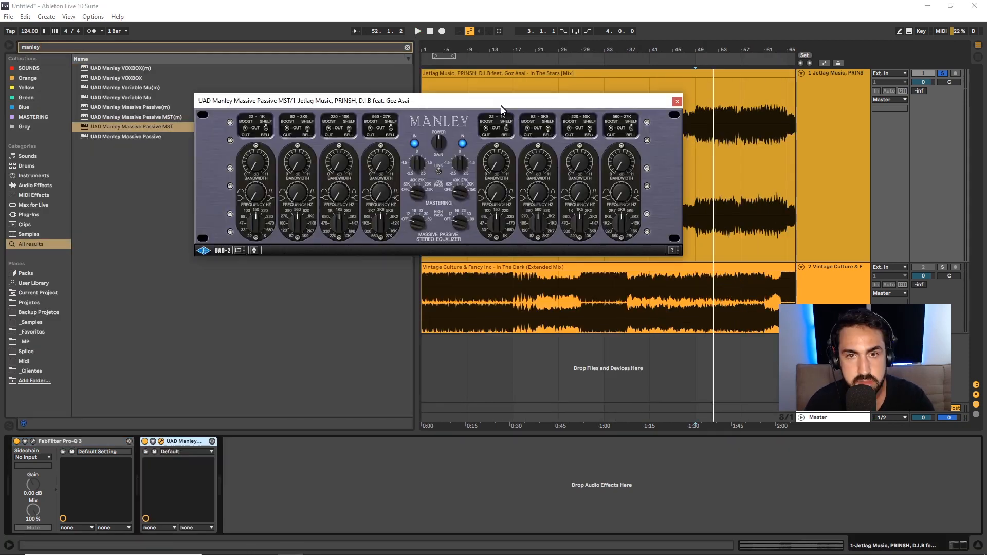
left_click_drag(440, 102, 456, 124)
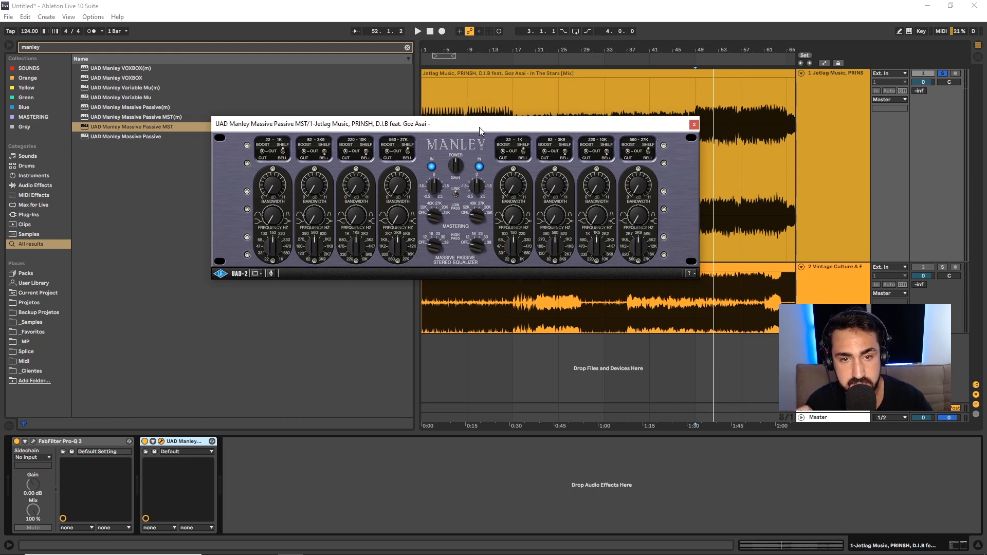
left_click_drag(433, 246, 439, 189)
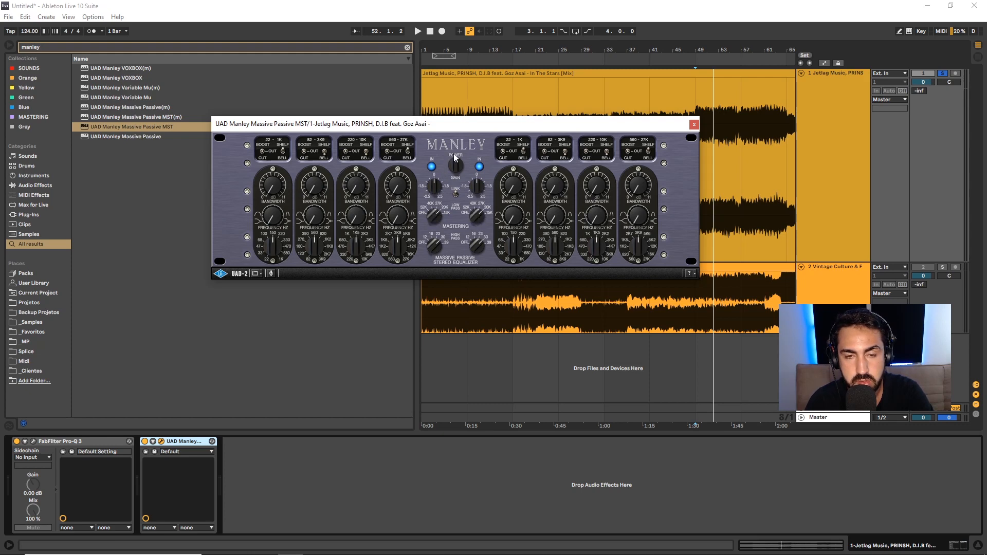
Enable a boost on the Massive Passive's 560–27K band and adjust its frequency while playing the mix.
left_click(9, 46)
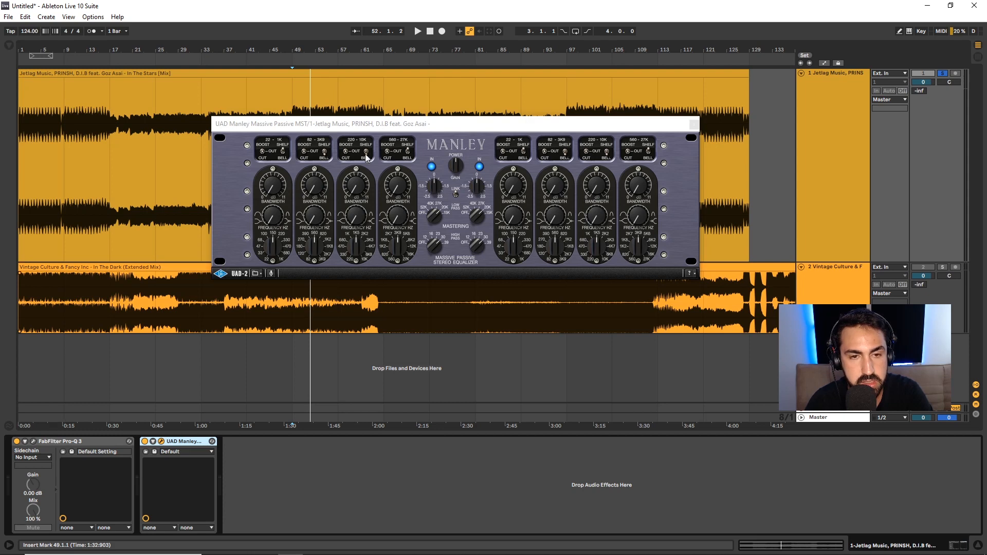
left_click_drag(380, 127, 383, 131)
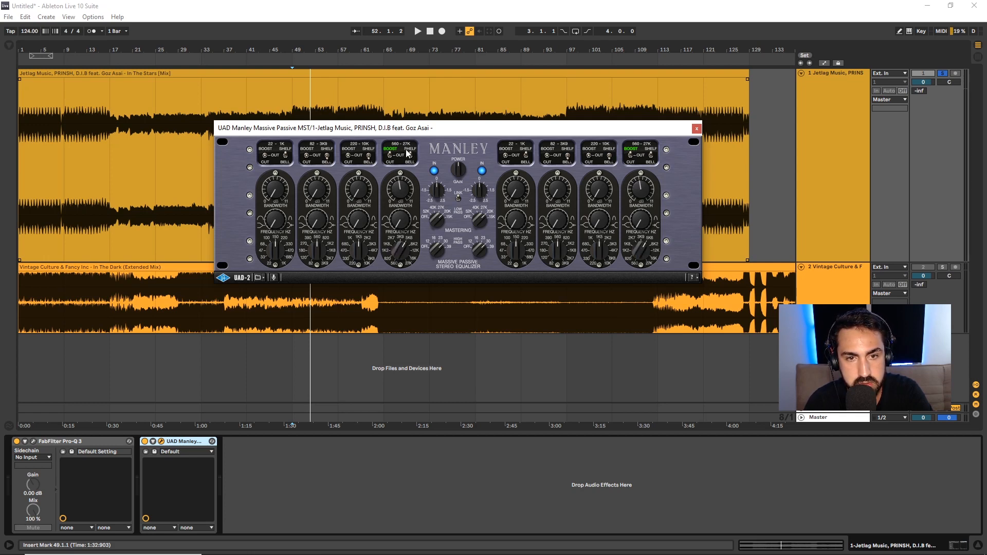
key("space")
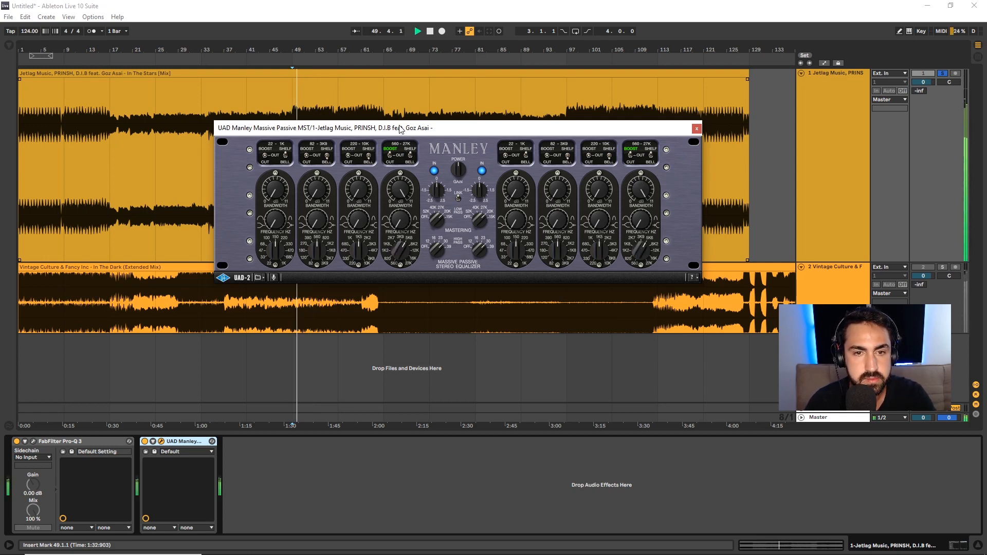
left_click_drag(396, 220, 395, 203)
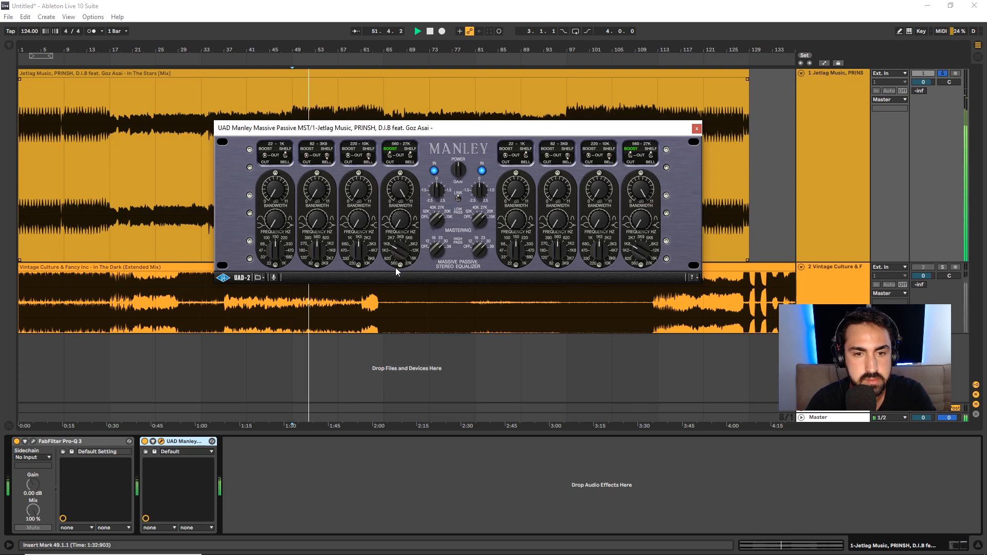
left_click_drag(396, 270, 404, 225)
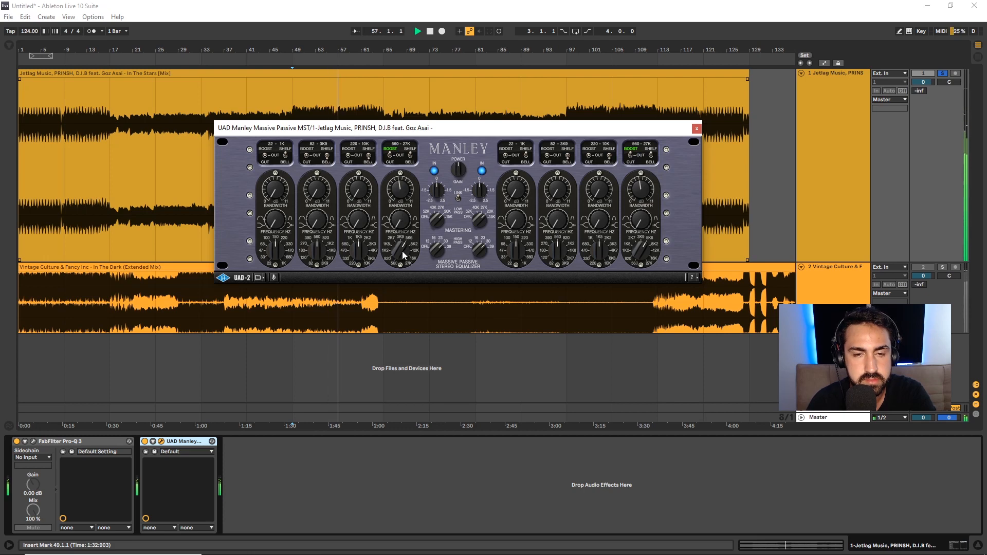
Open the master track's SPAN Plus beside the Massive Passive and fine-tune the 560–27K band's frequency against the spectrum.
left_click(813, 418)
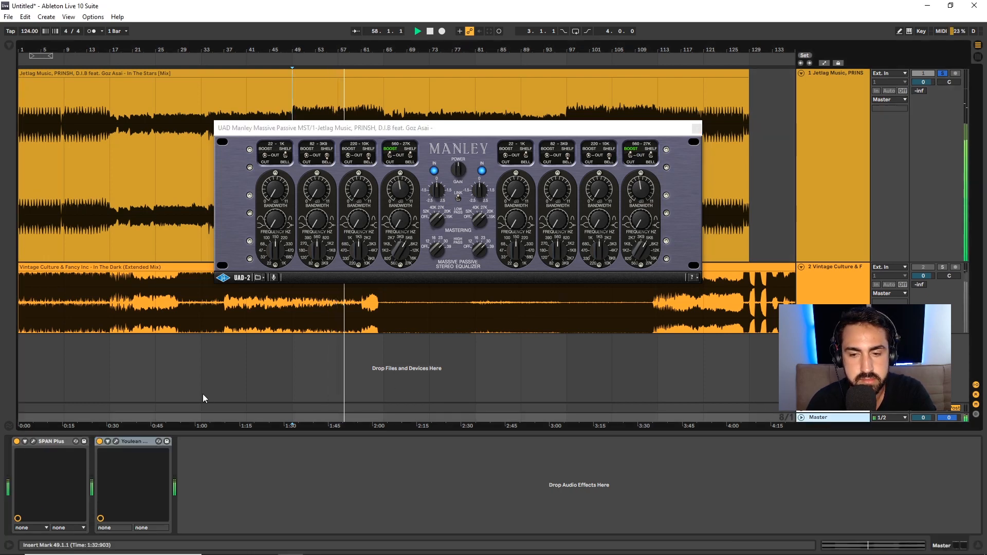
left_click(33, 441)
left_click_drag(514, 49, 650, 57)
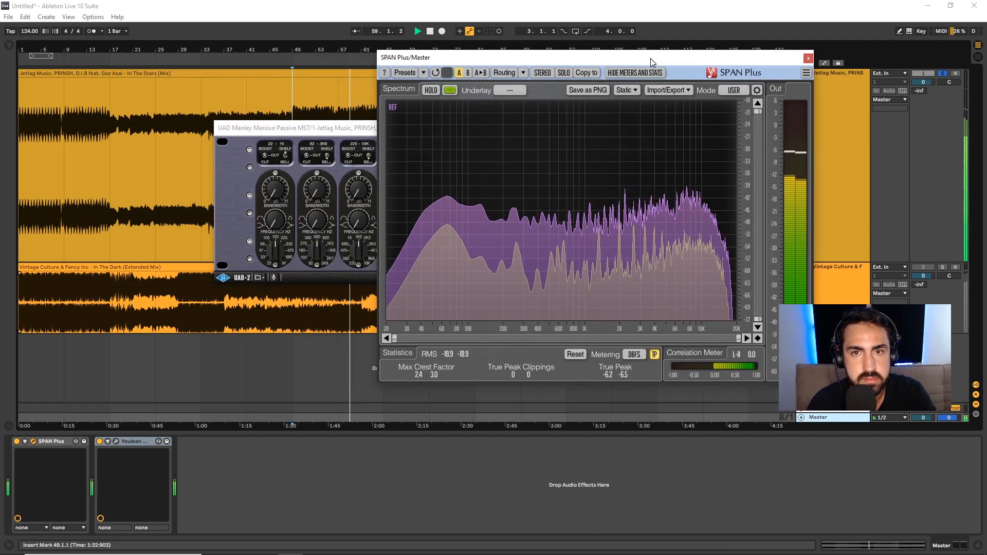
left_click_drag(350, 126, 161, 32)
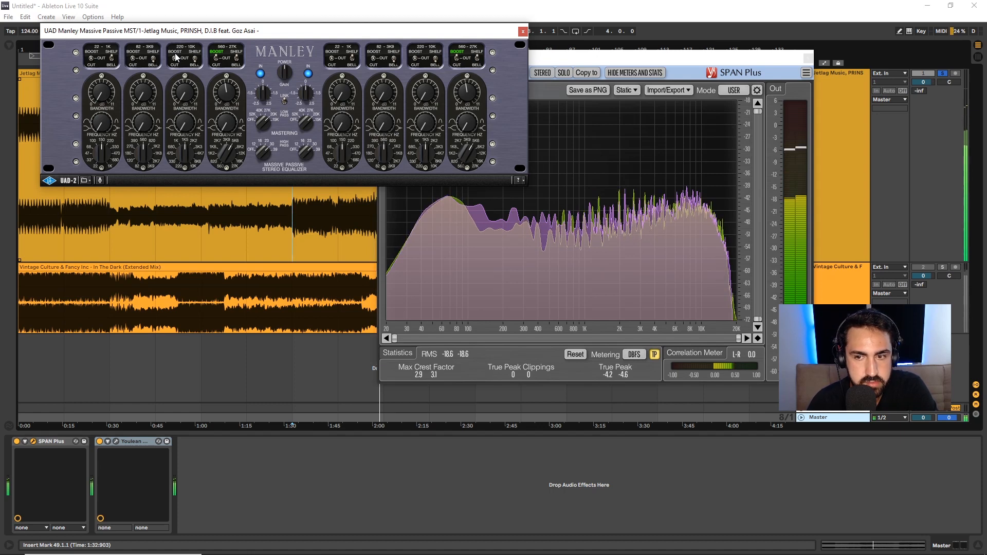
left_click_drag(223, 158, 223, 166)
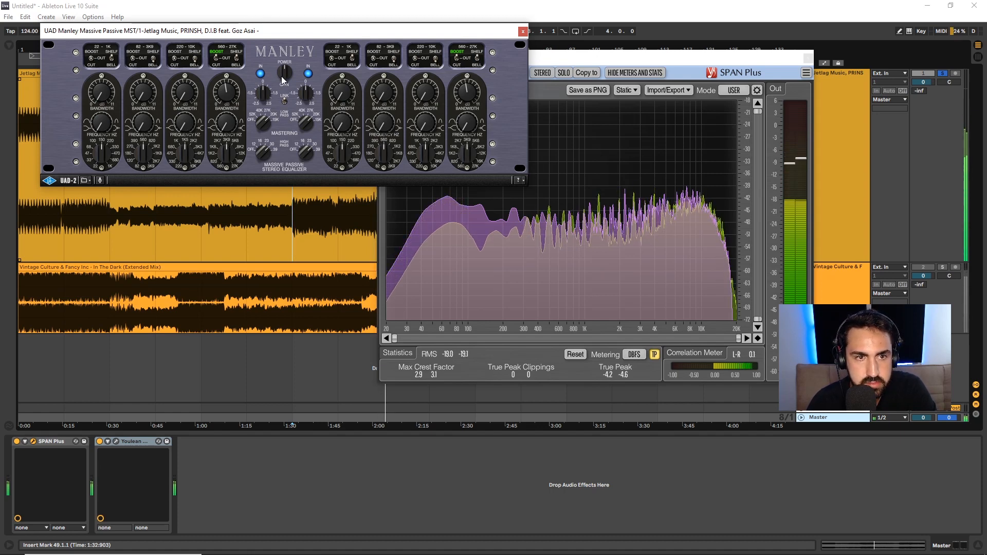
Play the level-lowered reference and the mix soloed in turn, comparing their spectra in SPAN Plus.
key("space")
key("space")
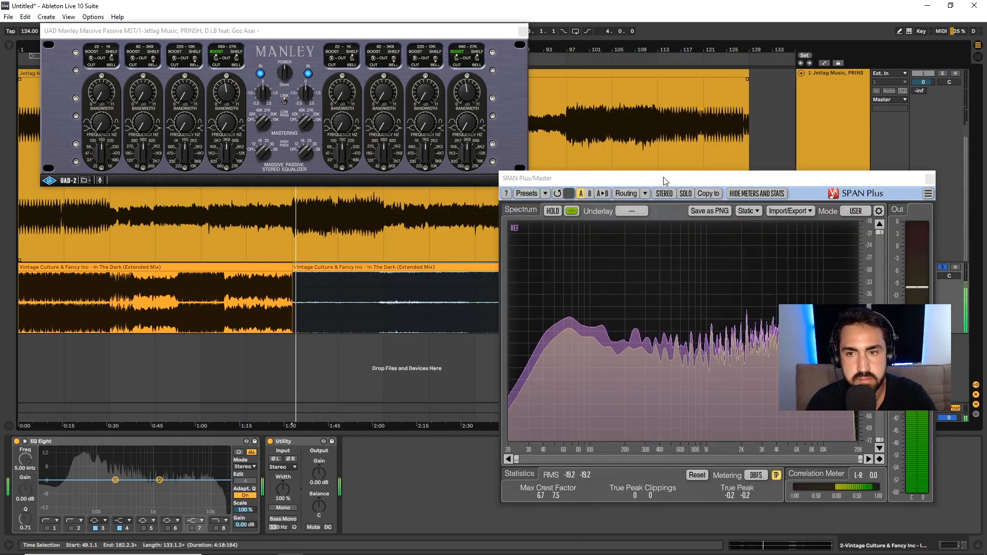
left_click_drag(666, 179, 484, 102)
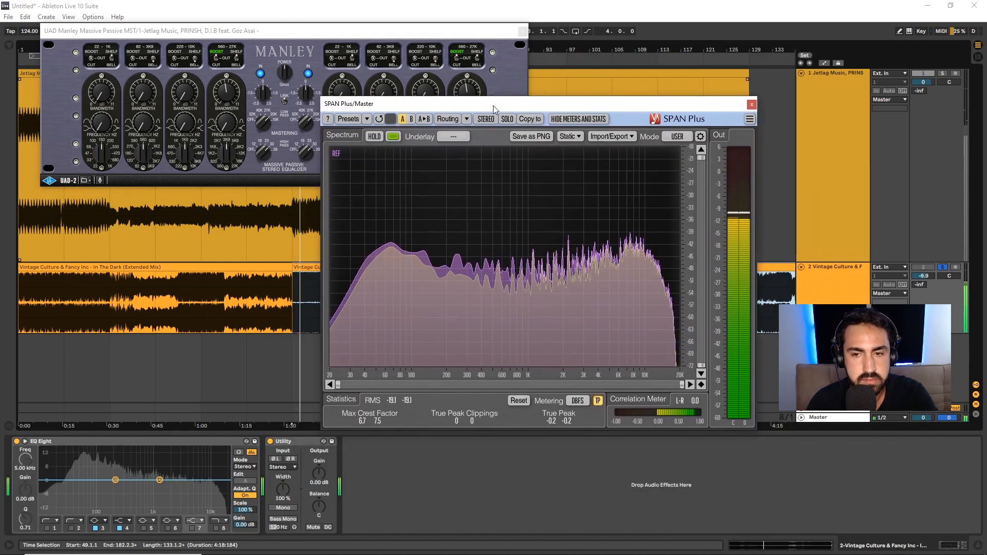
left_click(942, 74)
left_click(943, 267)
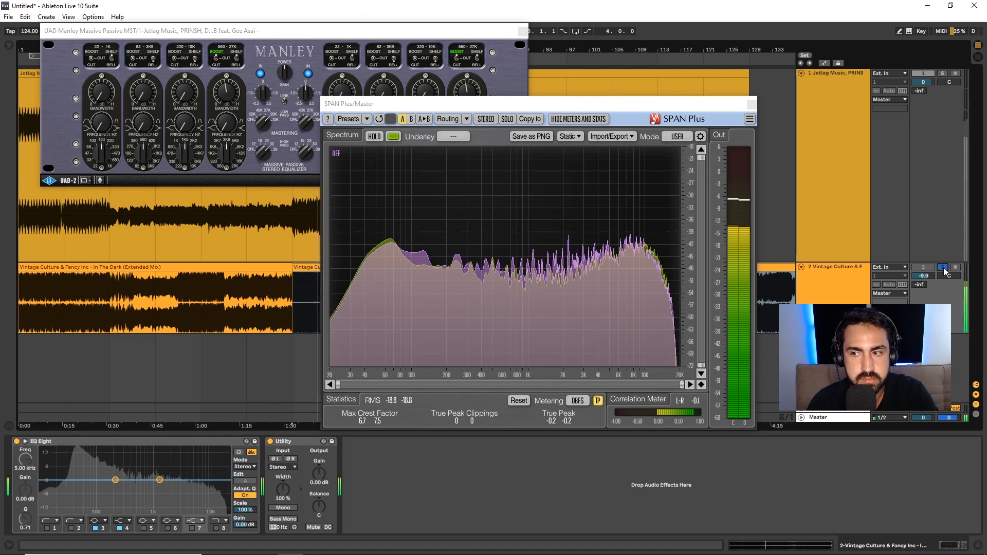
key("space")
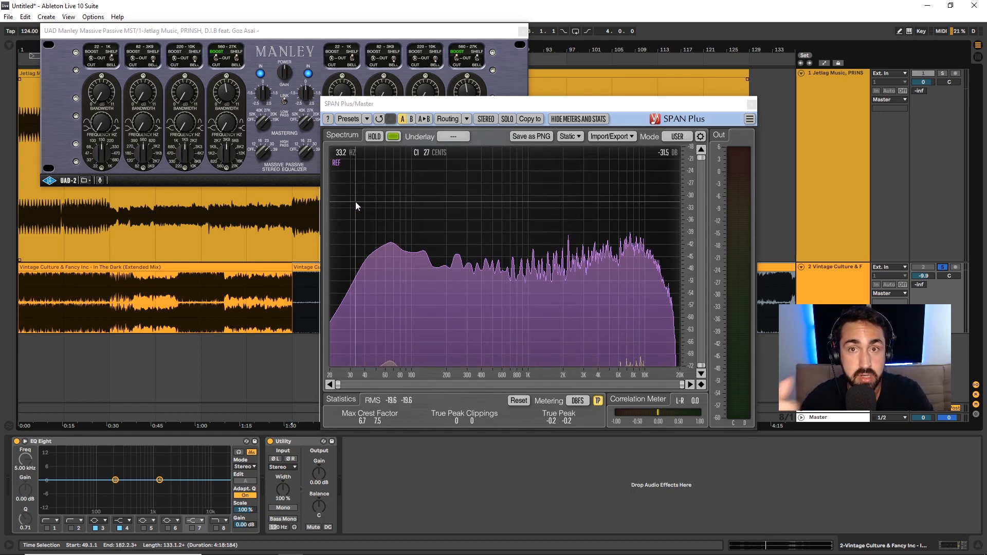
Close the Massive Passive and SPAN Plus windows, and insert Vertigo VSC-2 after the Massive Passive on the mix track.
left_click(505, 37)
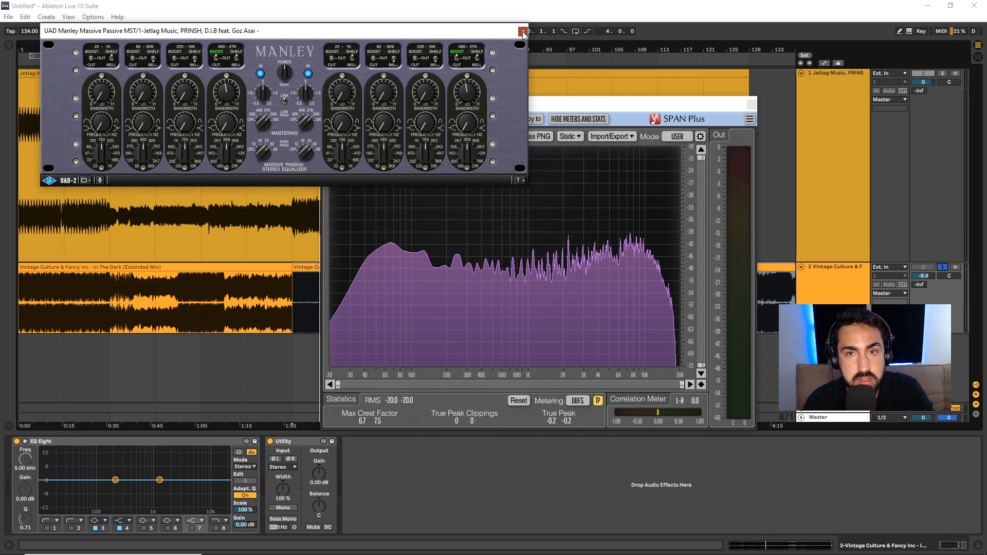
left_click(523, 31)
left_click(752, 104)
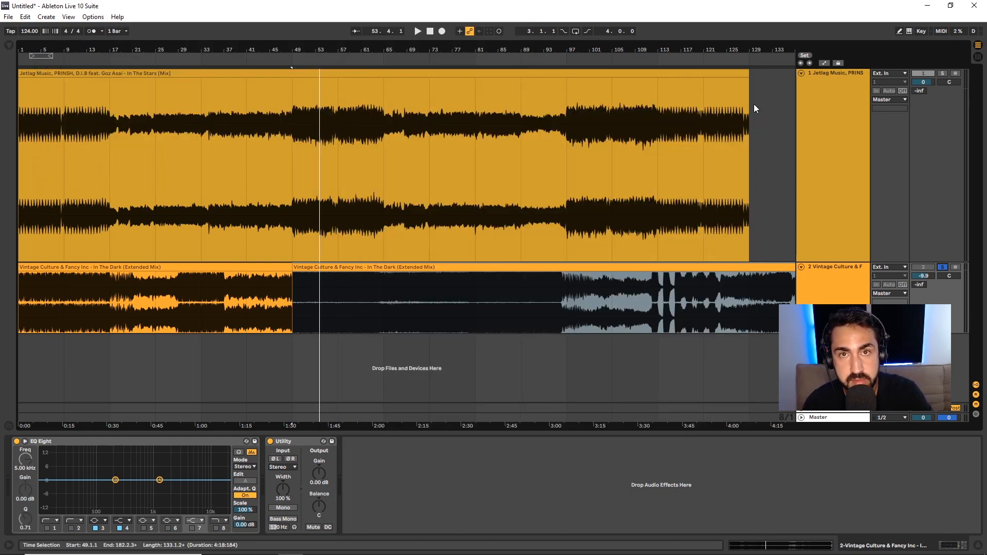
left_click(803, 121)
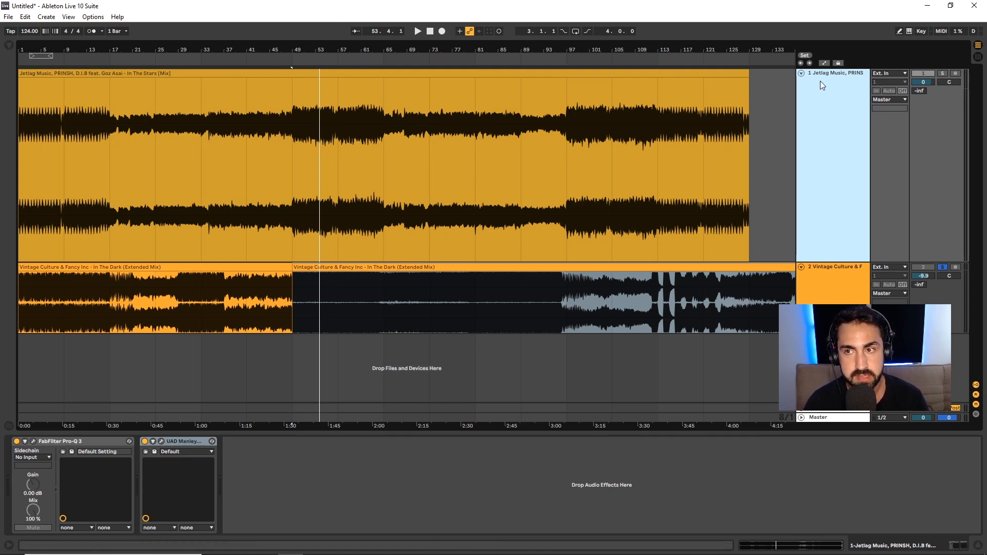
left_click(481, 162)
key("ctrl+f")
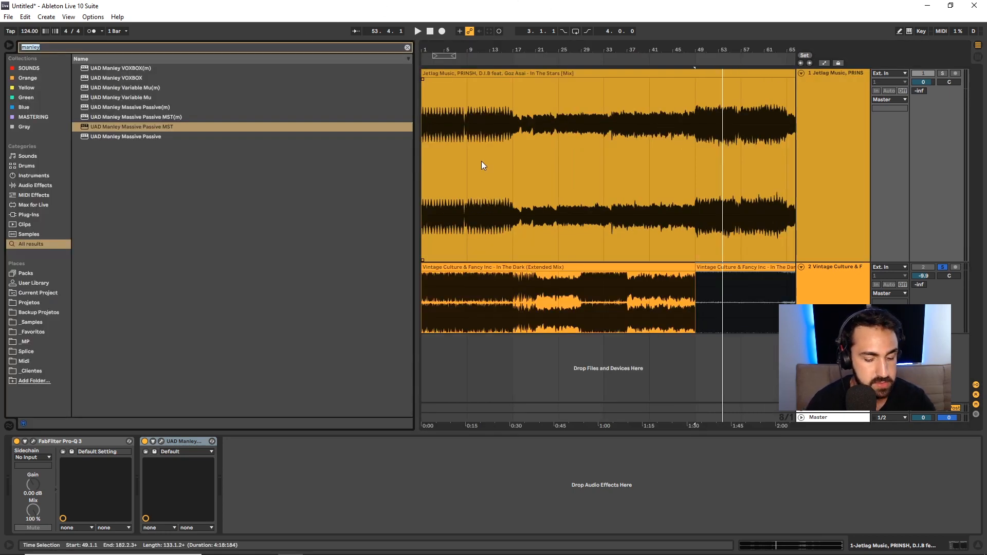
type("vsc")
key("Return")
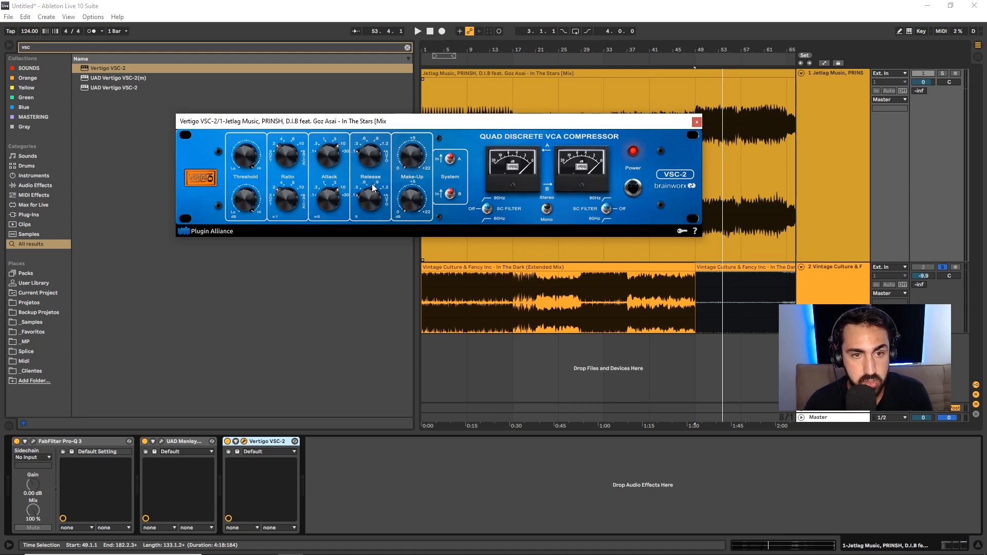
Play the soloed mix through the VSC-2 and adjust the compressor's threshold.
scroll(324, 156, "up", 1)
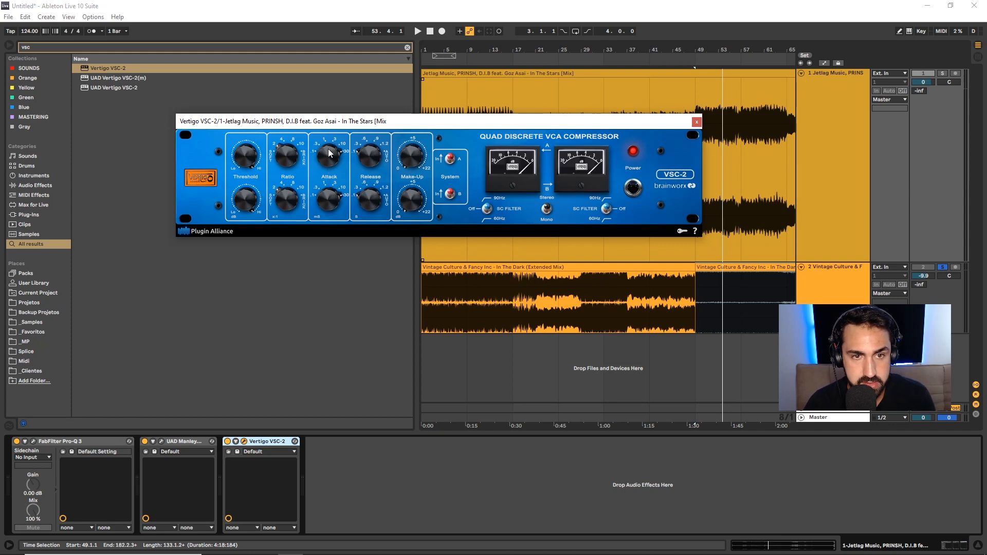
scroll(280, 149, "down", 1)
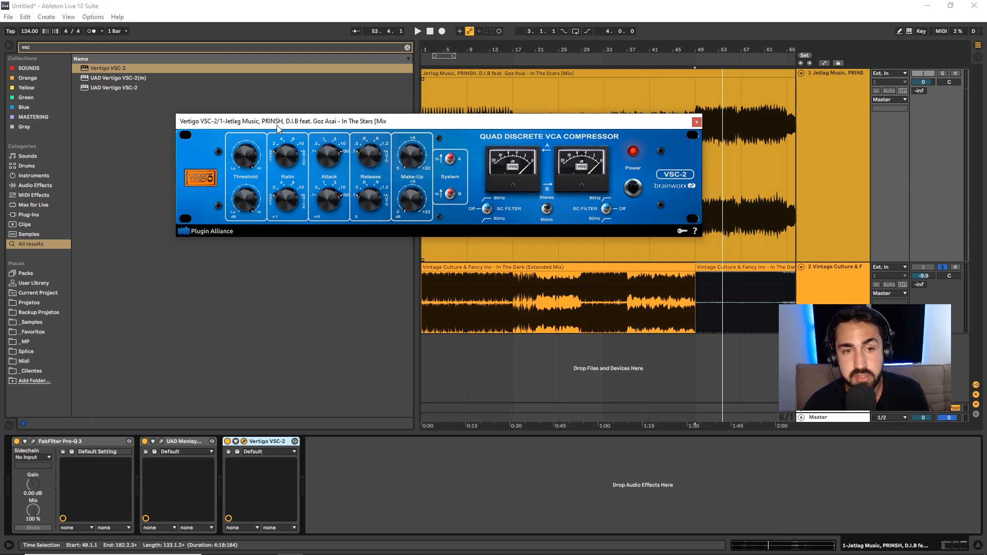
left_click(8, 44)
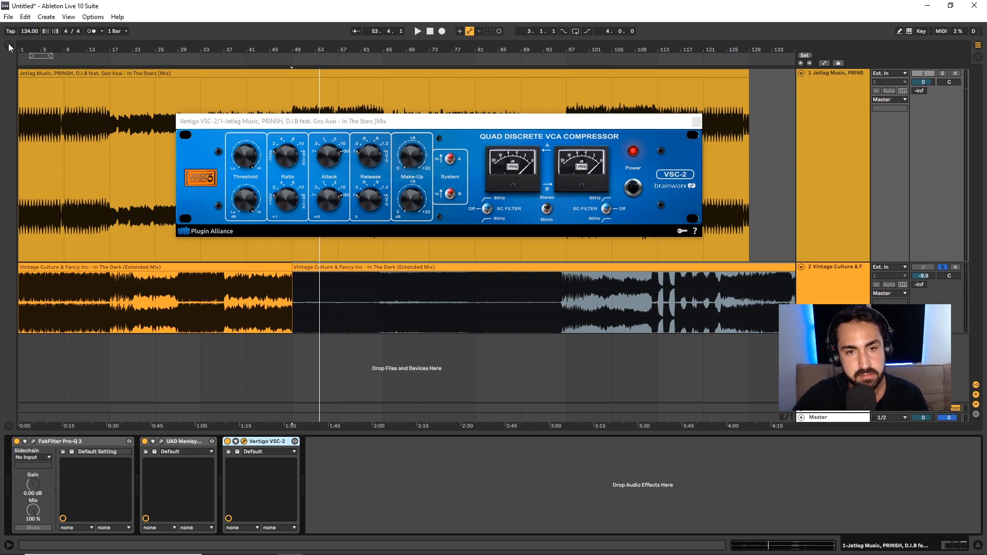
left_click(248, 119)
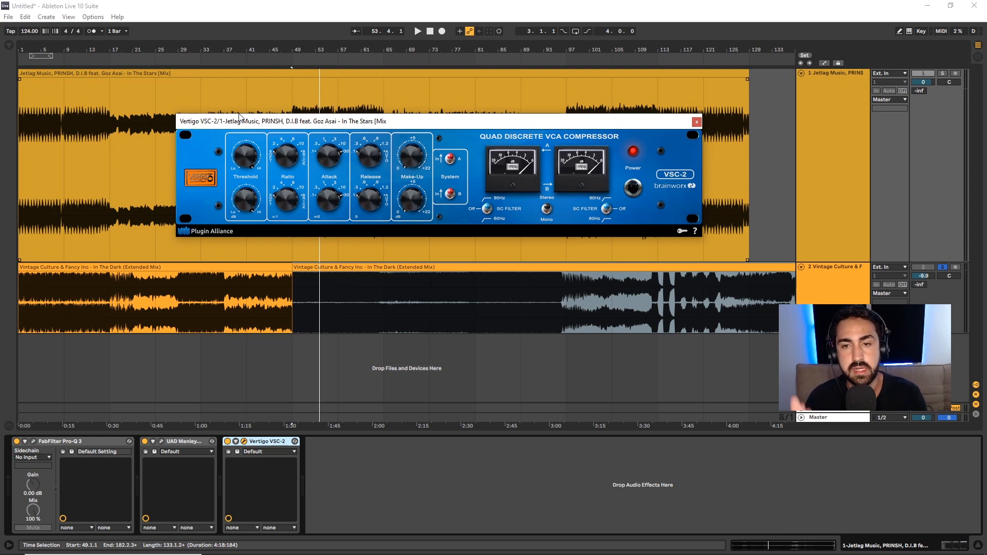
key("space")
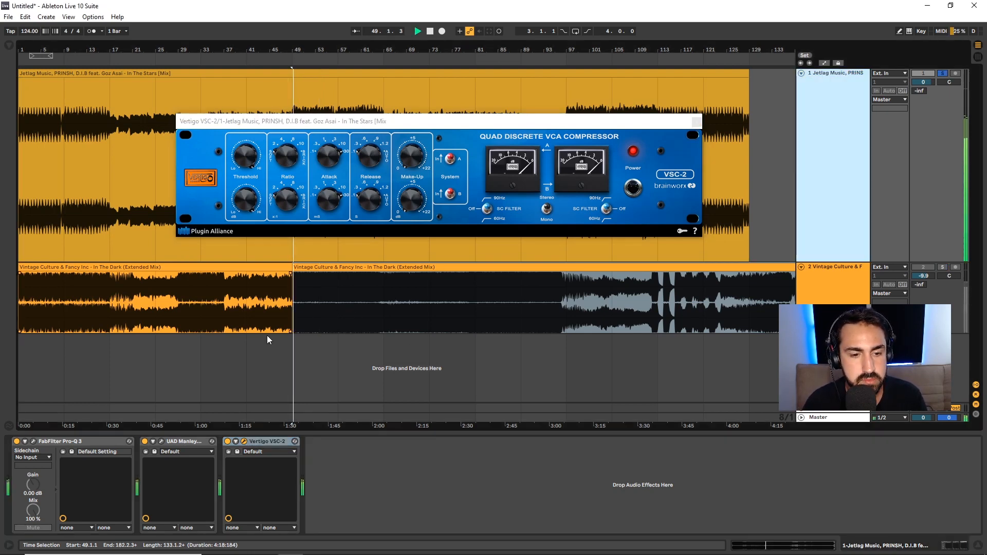
left_click_drag(249, 159, 240, 175)
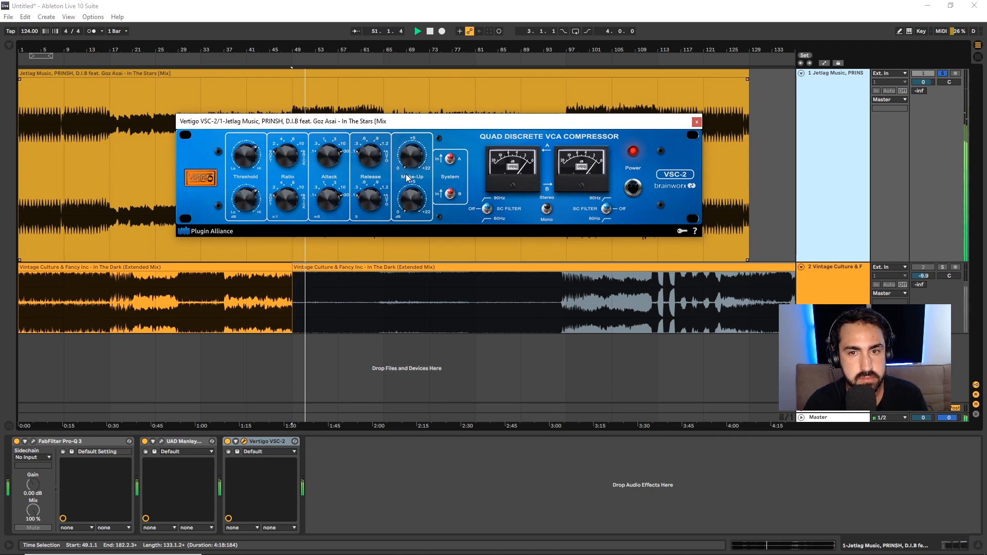
Switch the VSC-2's power off and on repeatedly during playback to compare the mix with and without compression.
left_click(633, 188)
left_click(636, 195)
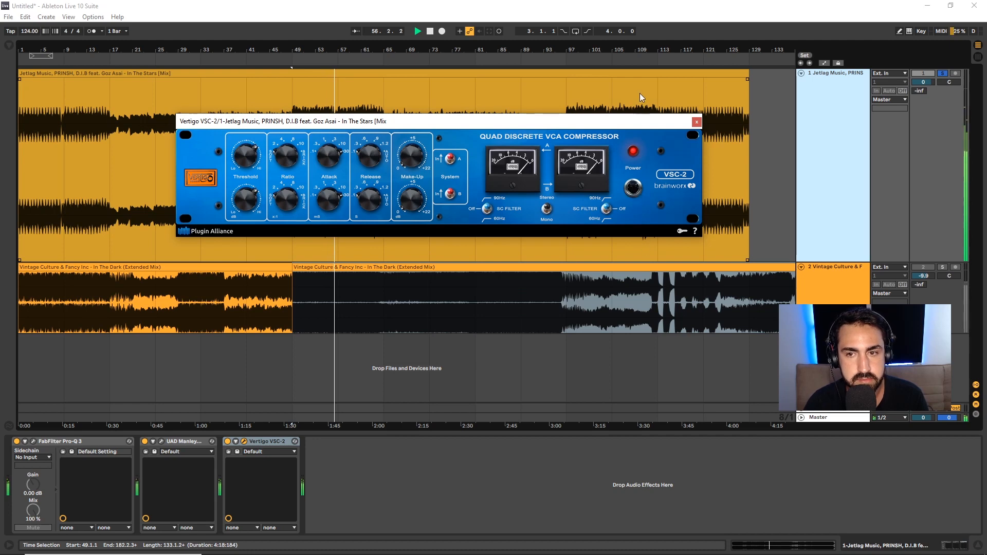
key("space")
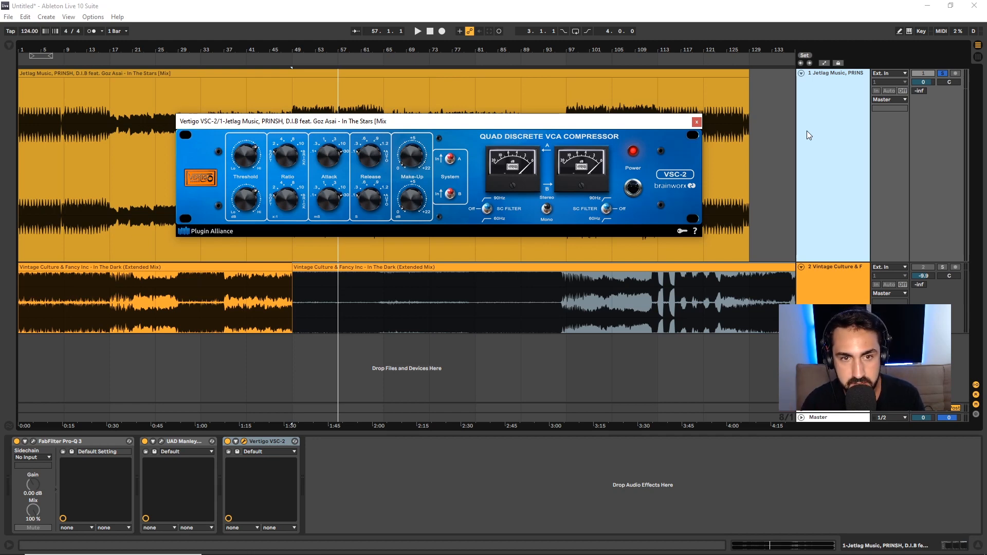
left_click(798, 125)
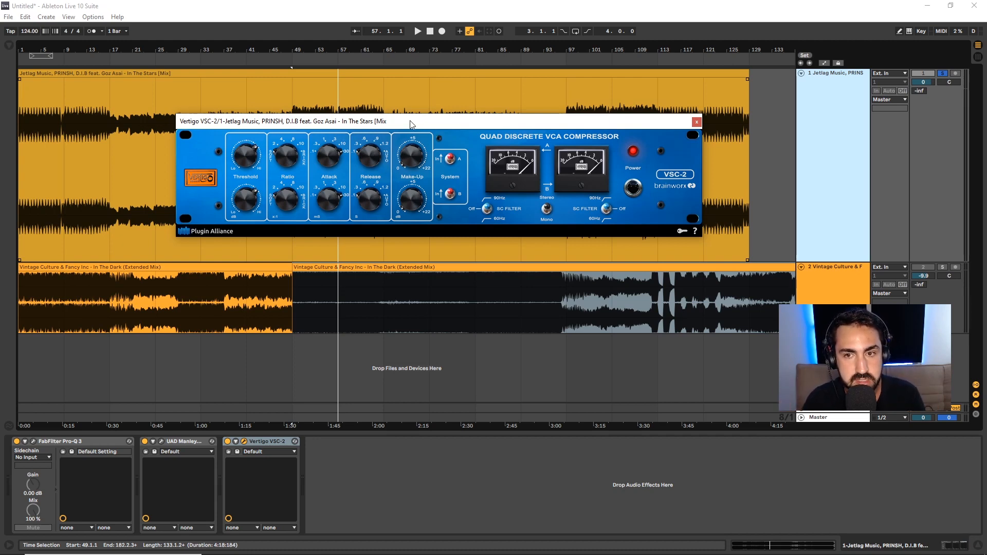
key("space")
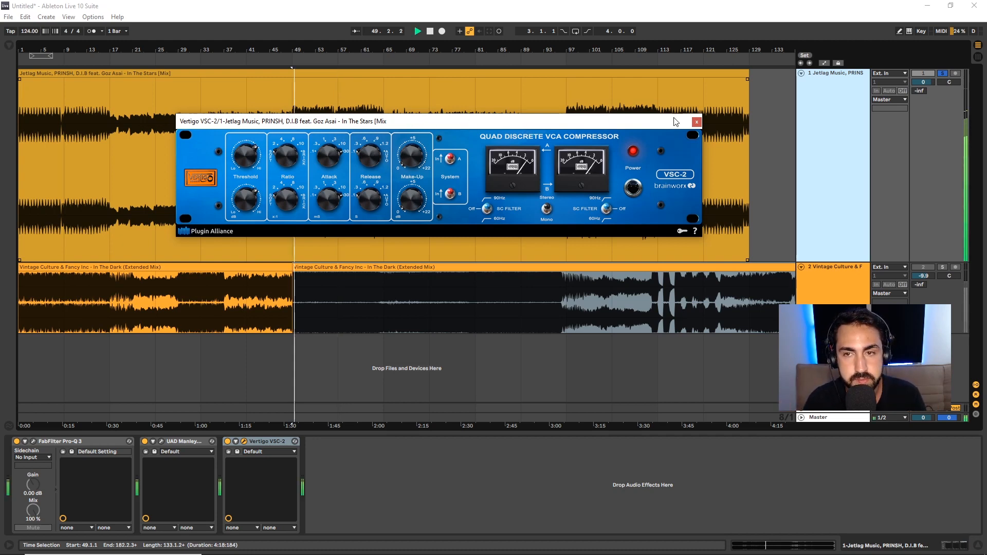
left_click(632, 188)
left_click(633, 188)
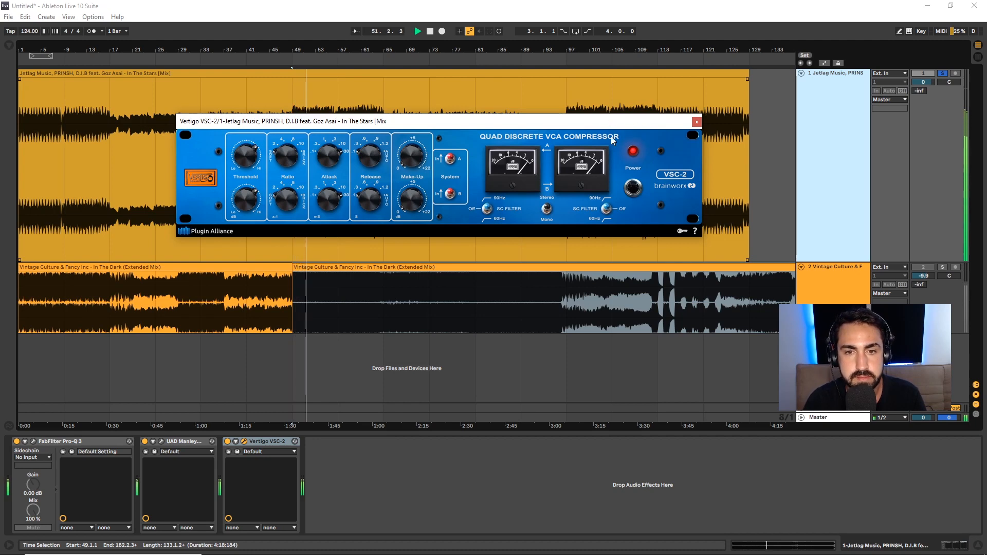
left_click(634, 194)
left_click(634, 196)
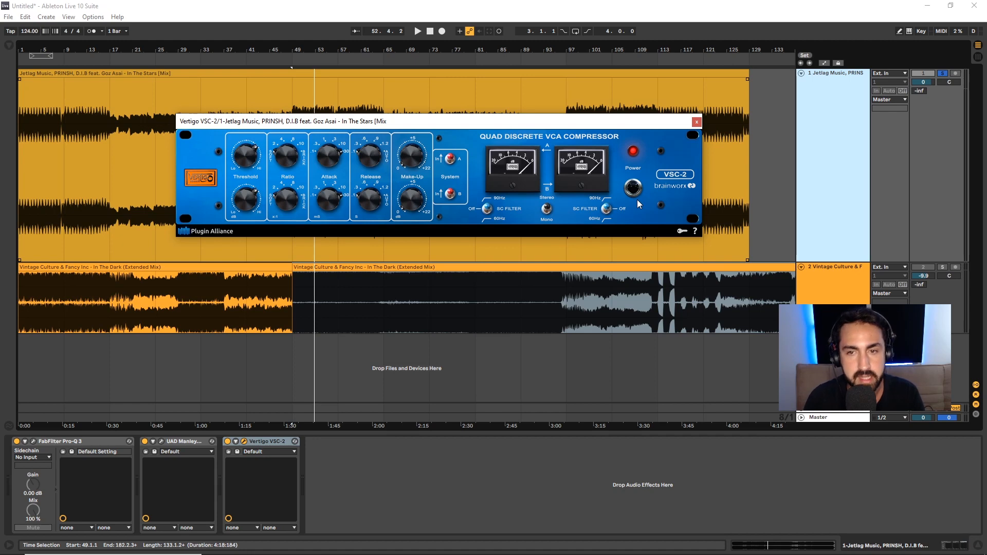
key("space")
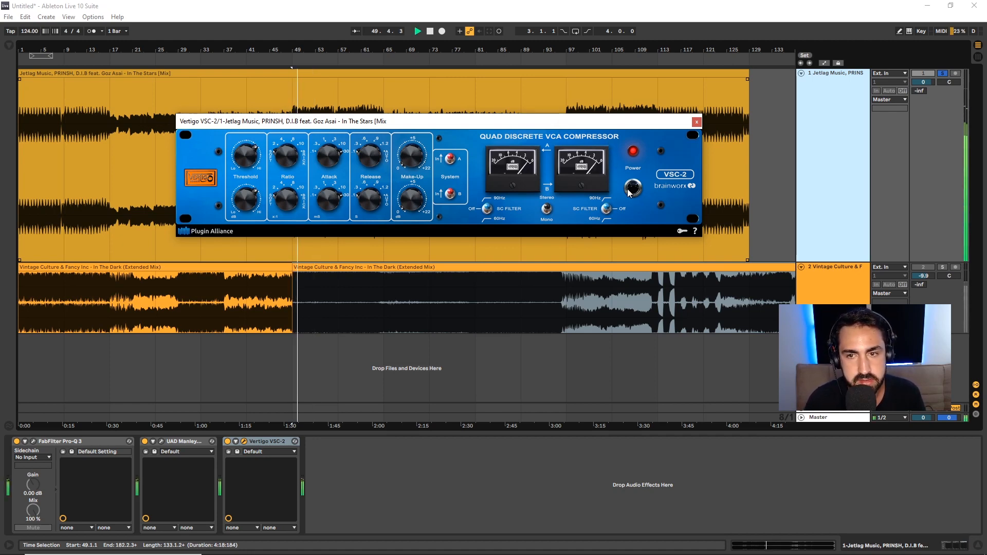
left_click(629, 190)
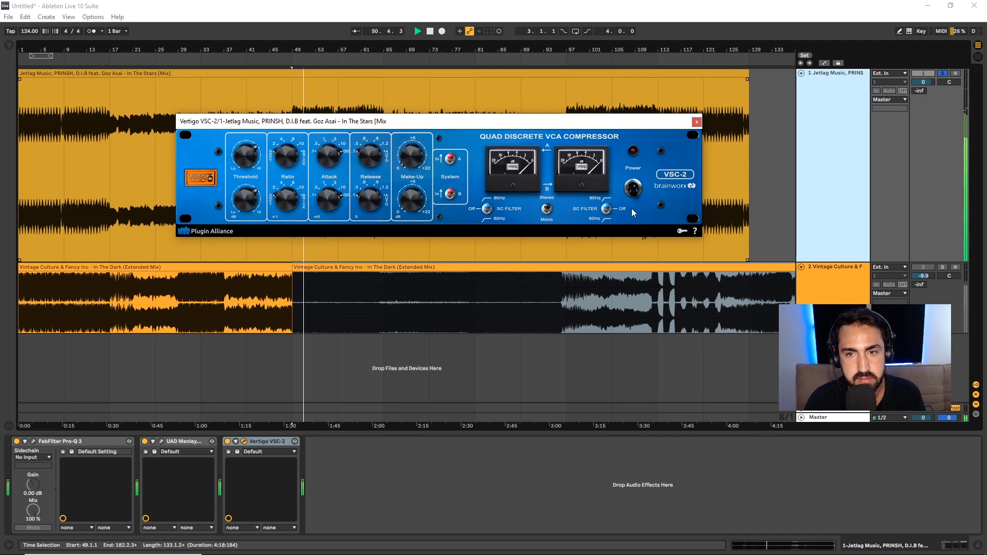
left_click(632, 189)
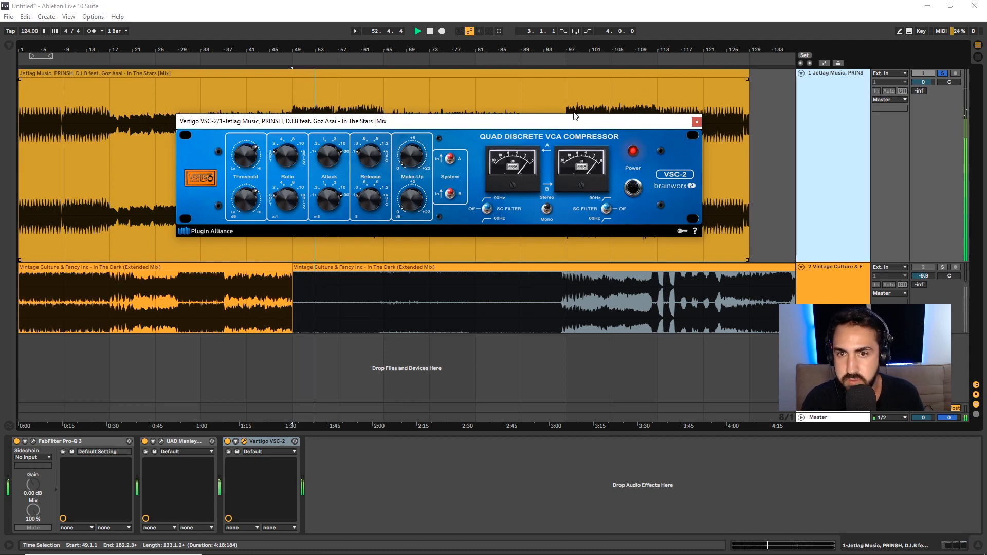
Stop playback, insert UAD Teletronix LA-2A Legacy after the VSC-2 on the mix track, and briefly review the VSC-2's settings.
key("space")
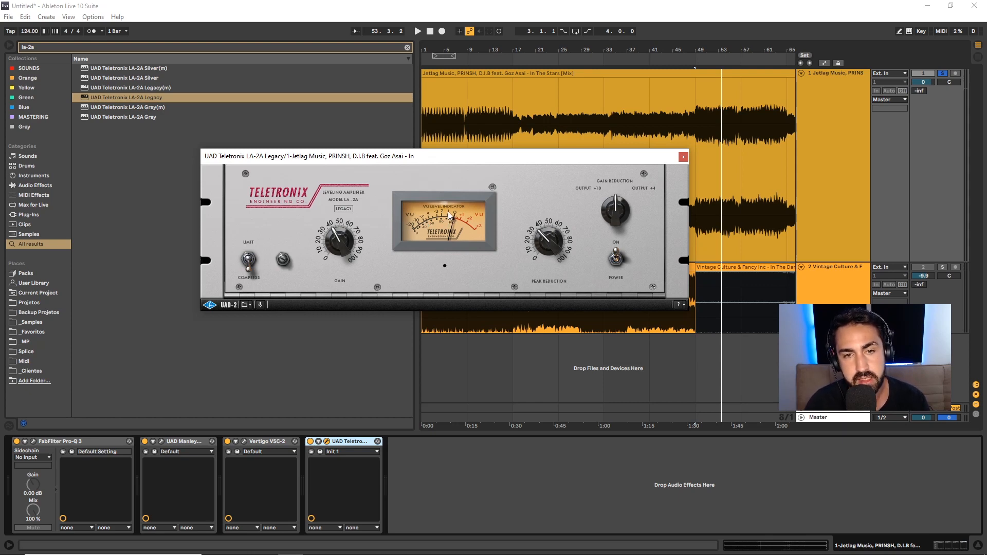
left_click(246, 444)
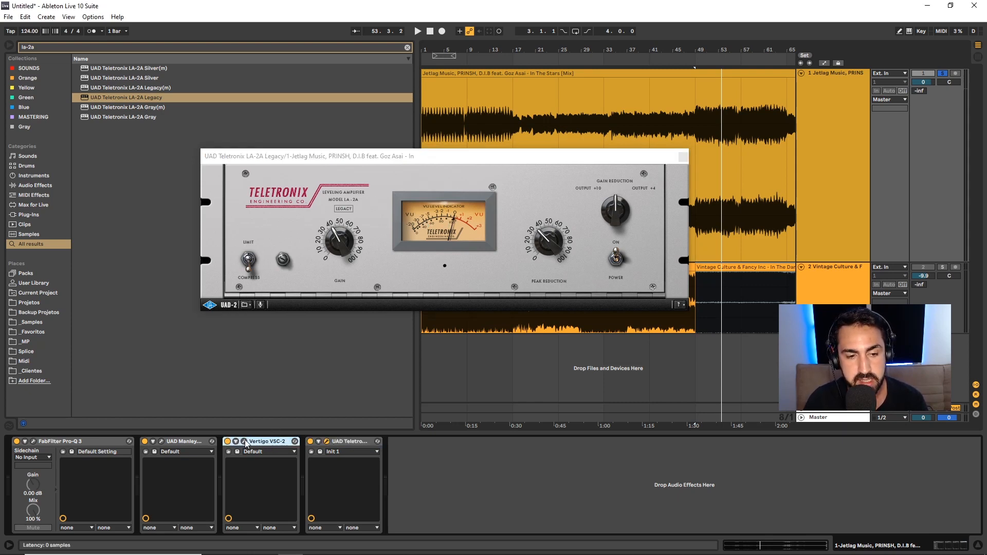
left_click(244, 442)
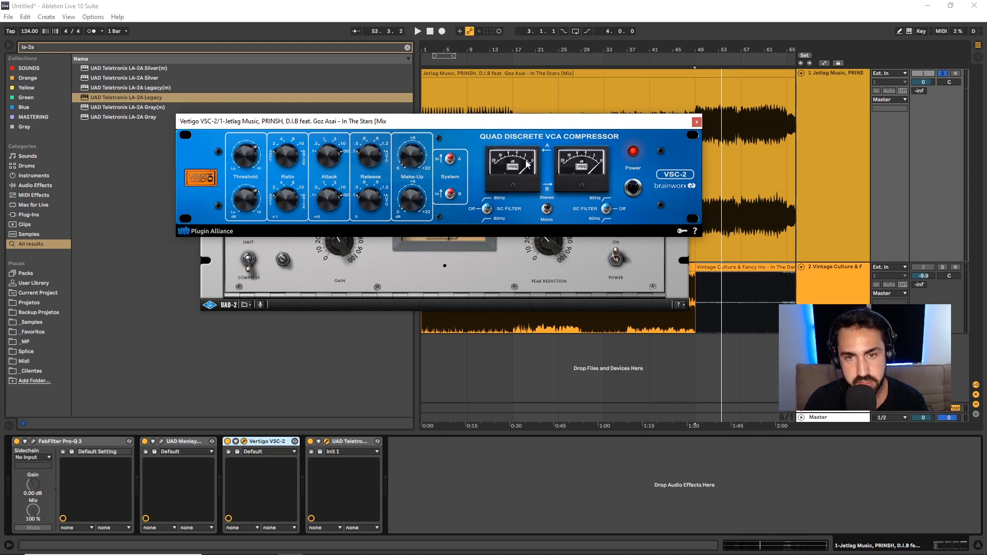
left_click(696, 122)
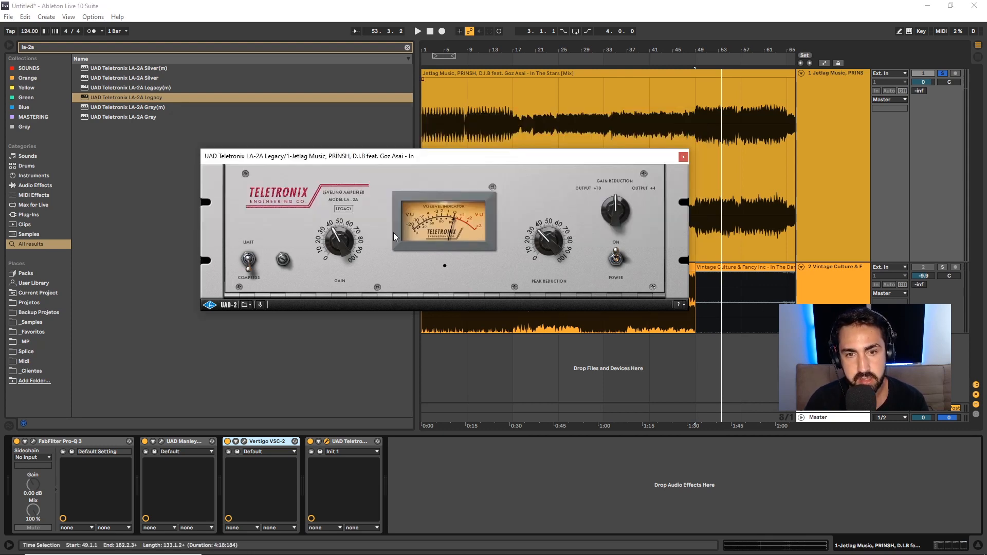
Play the mix through the LA-2A while adjusting its gain and peak reduction, and close its window.
key("space")
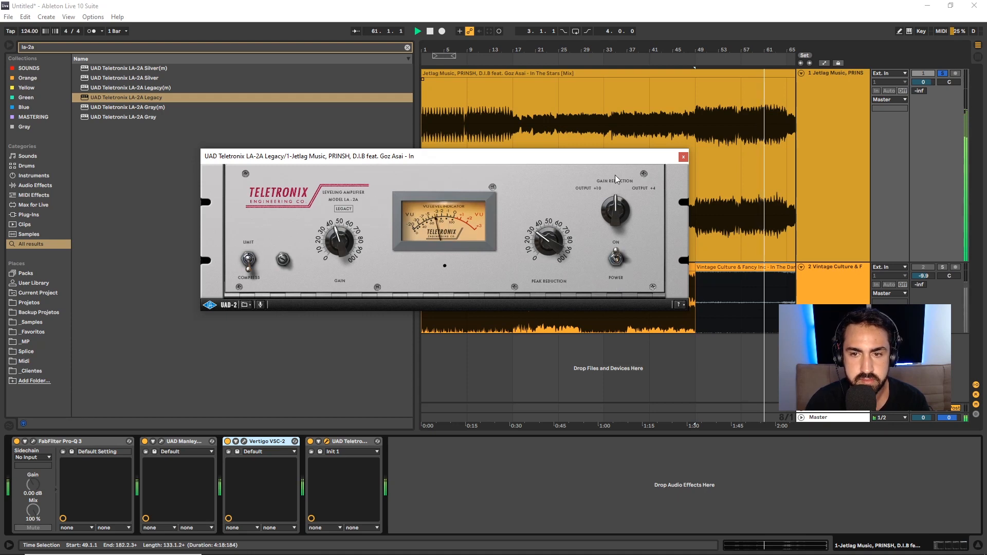
left_click(682, 157)
key("space")
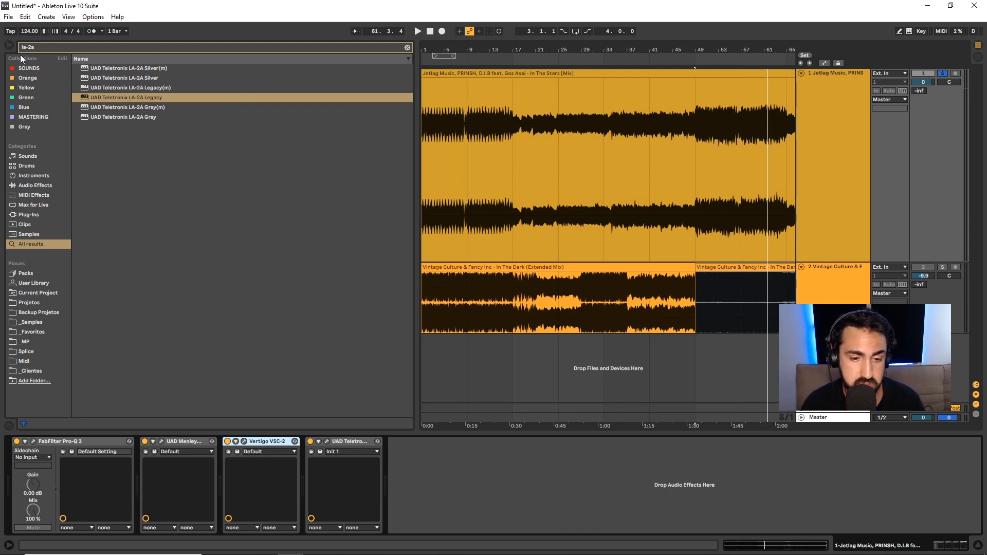
Review the VSC-2 and LA-2A in the mix track's device chain, looking again at the LA-2A's settings.
left_click(343, 441)
left_click(280, 442)
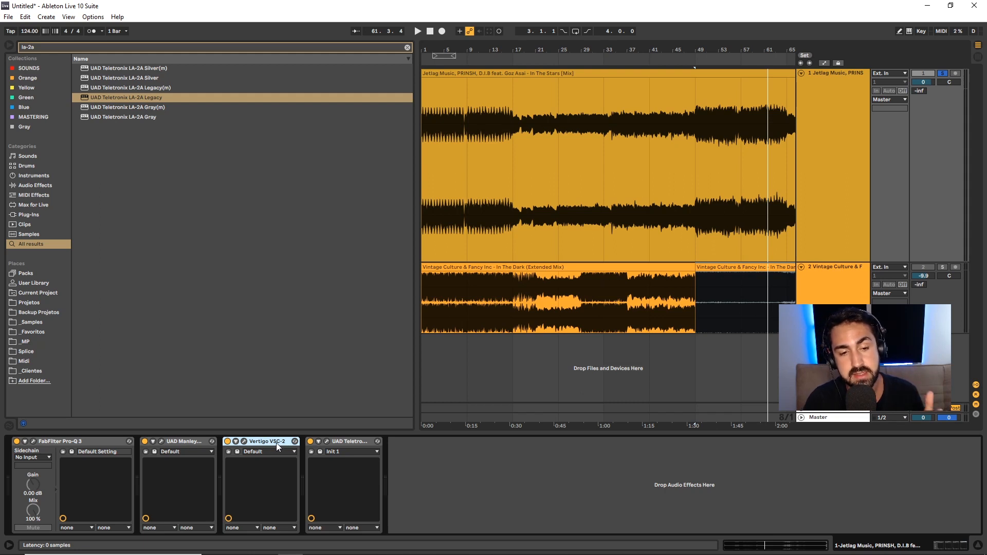
left_click(335, 443)
left_click(326, 442)
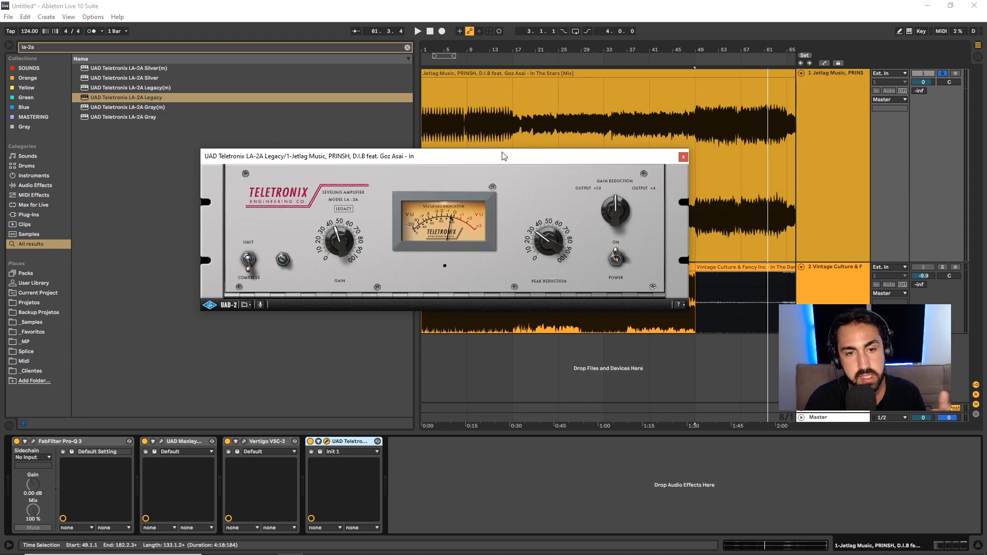
left_click(683, 156)
key("ctrl+alt+b")
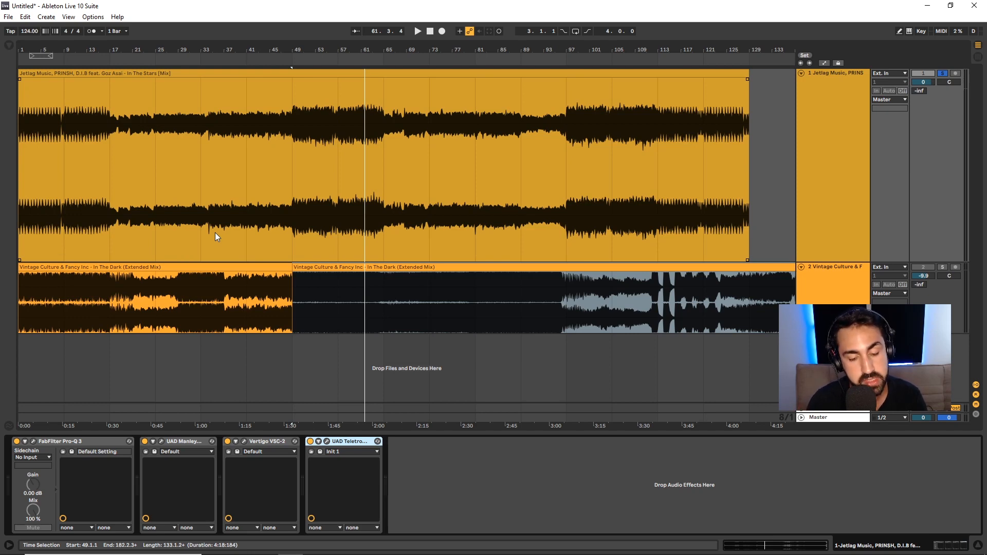
Find FabFilter Pro-L in the browser and insert two instances in series after the LA-2A on the mix track.
key("ctrl+f")
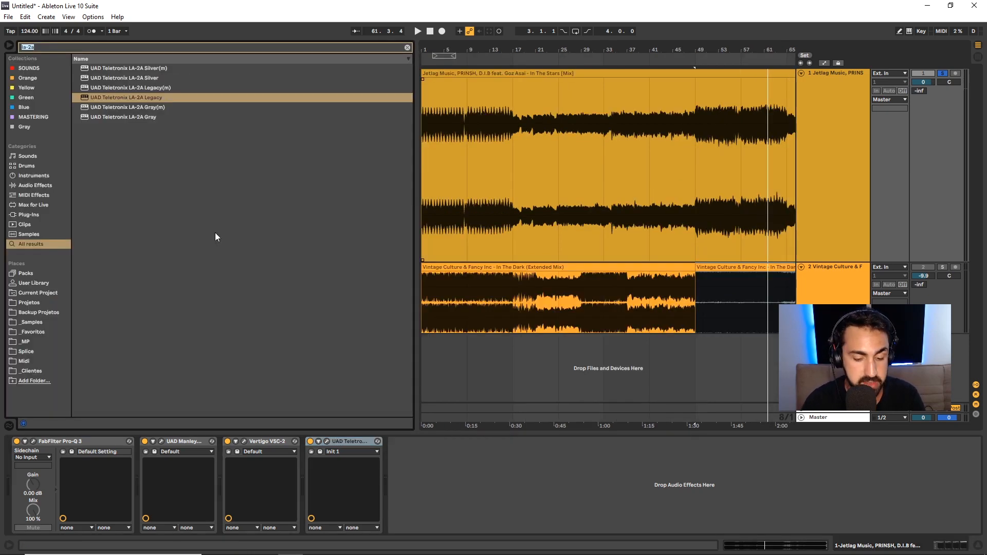
type("pro-l")
left_click_drag(109, 108, 445, 475)
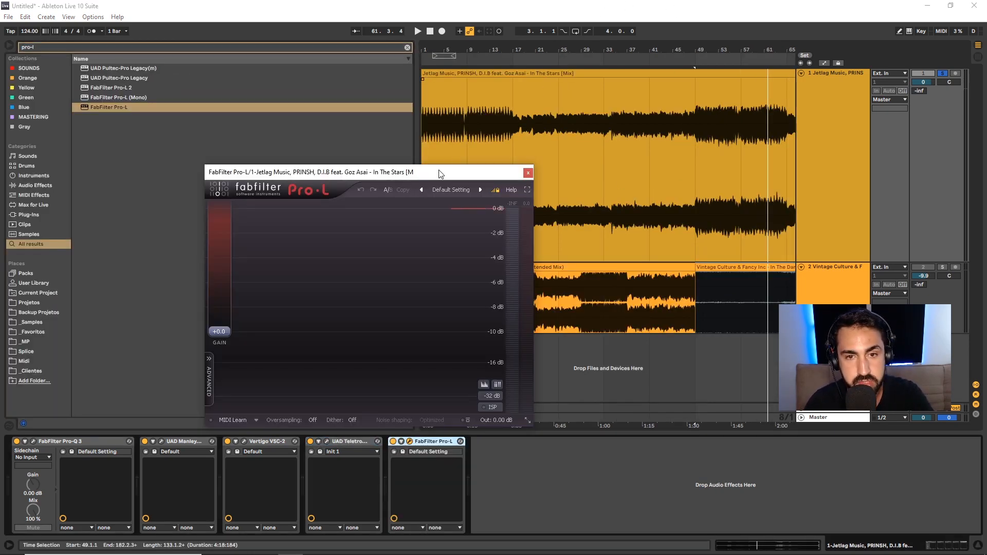
left_click_drag(439, 173, 553, 101)
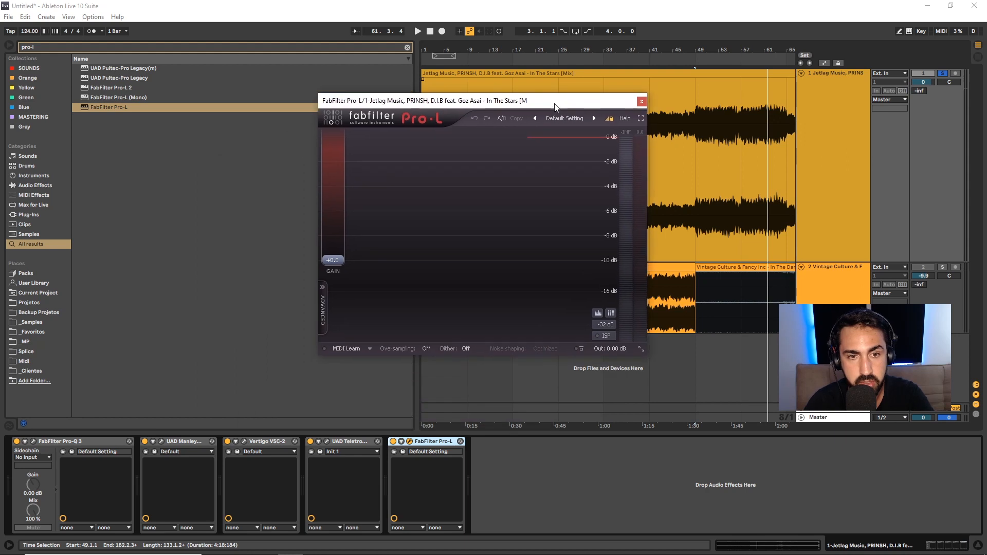
left_click_drag(97, 113, 555, 467)
left_click(429, 441)
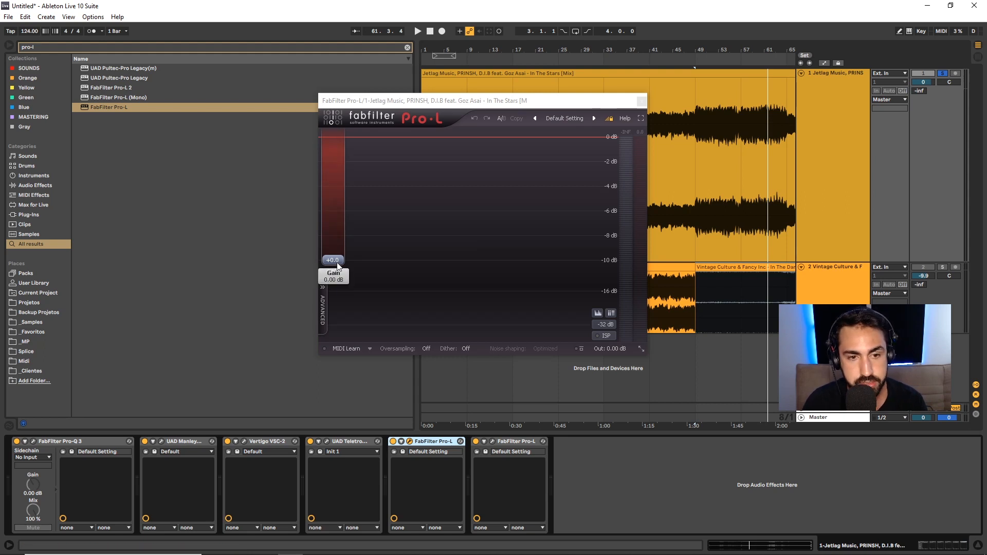
Set the first Pro-L's gain to +7.3 dB with its output at -7.28 dB, and replay the mix to check the limiting.
mouse_move(338, 266)
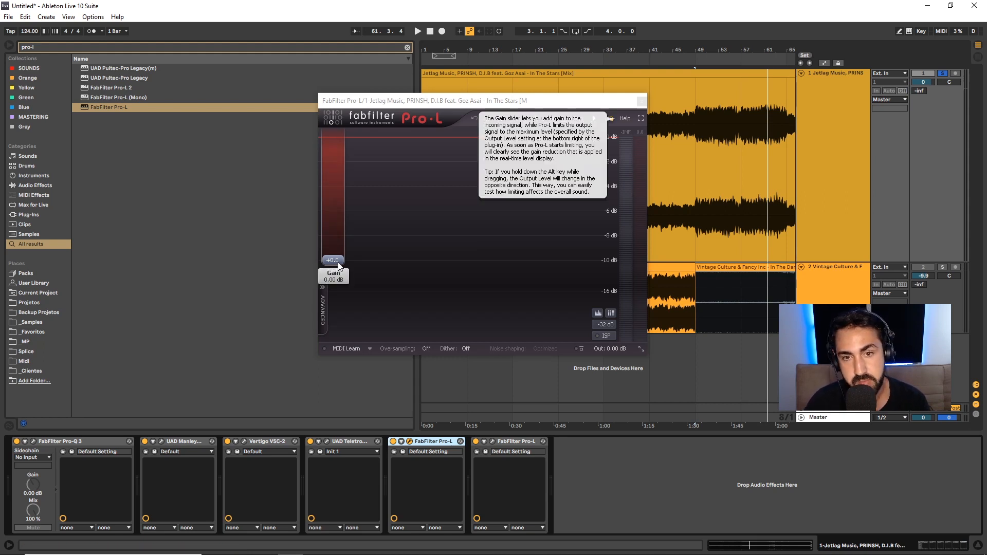
left_click_drag(339, 266, 337, 231)
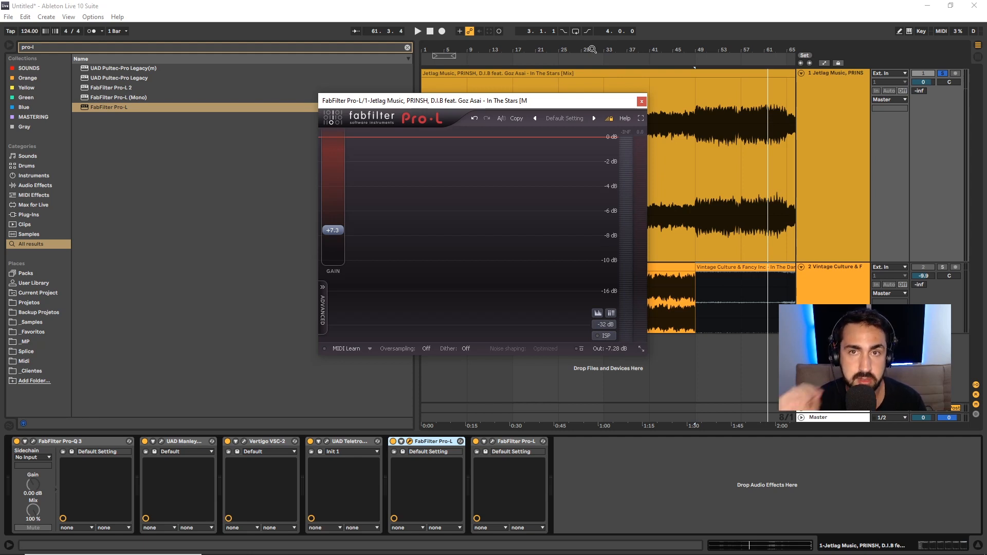
key("space")
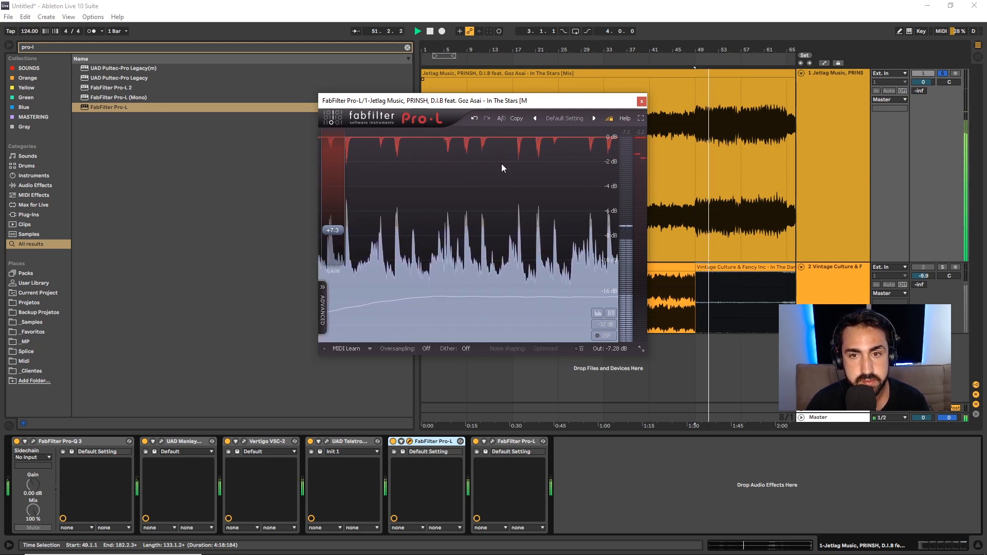
key("space")
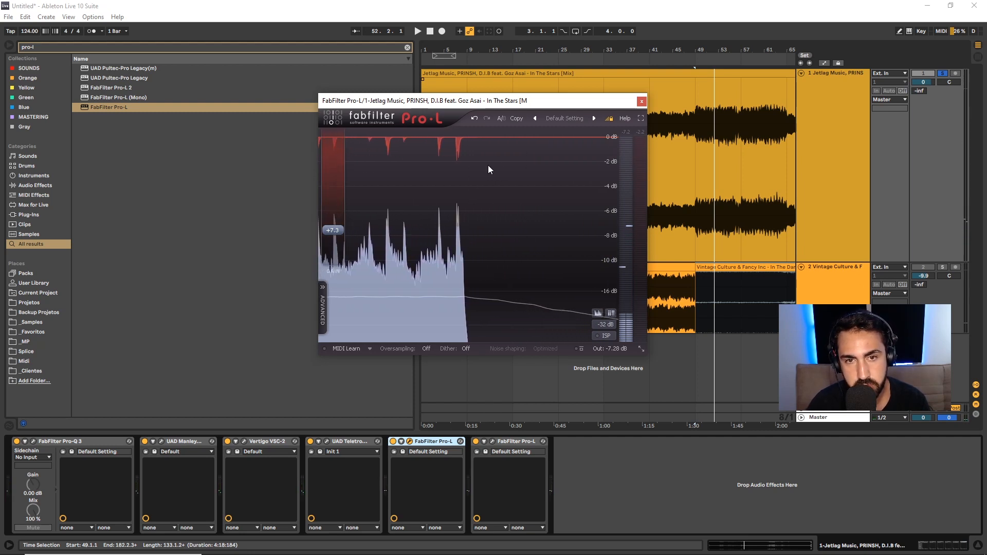
key("space")
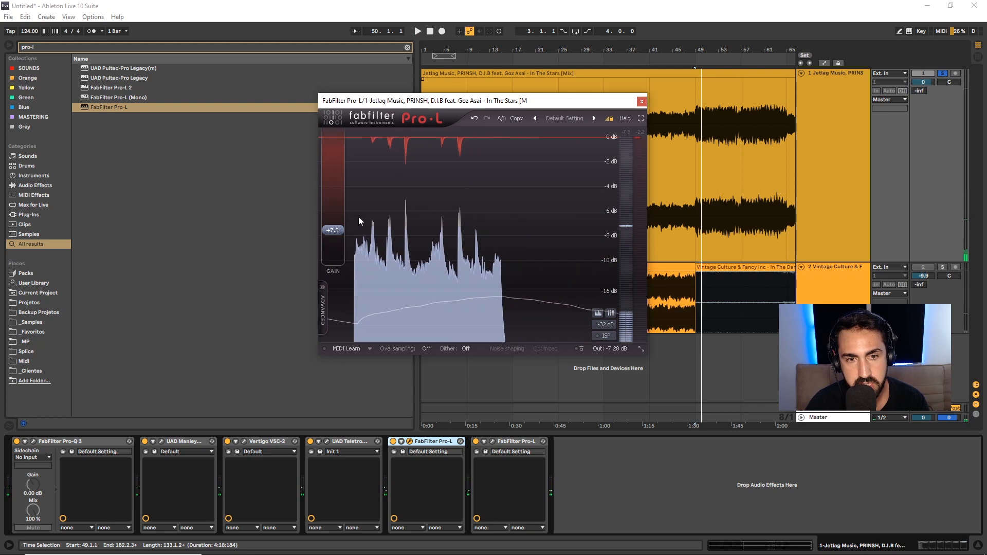
key("space")
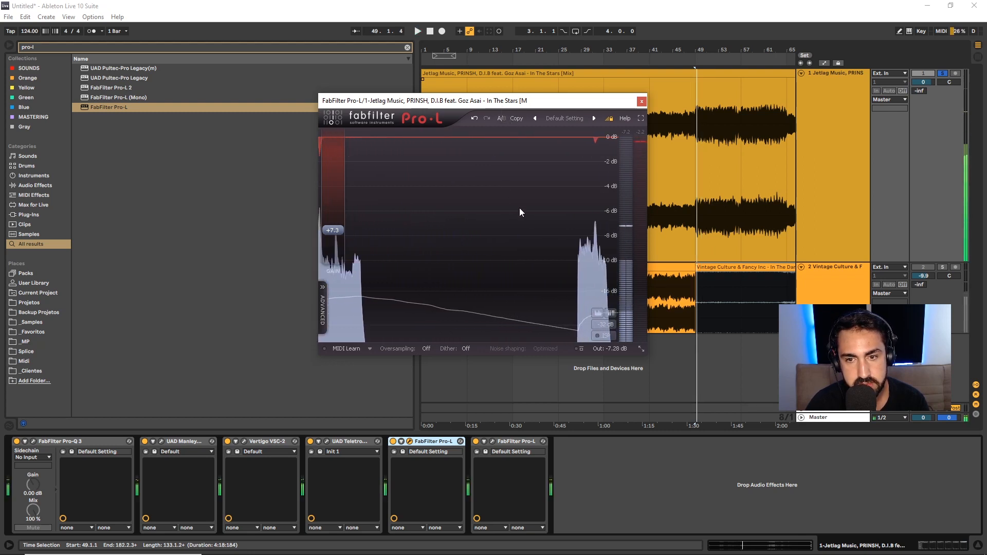
key("space")
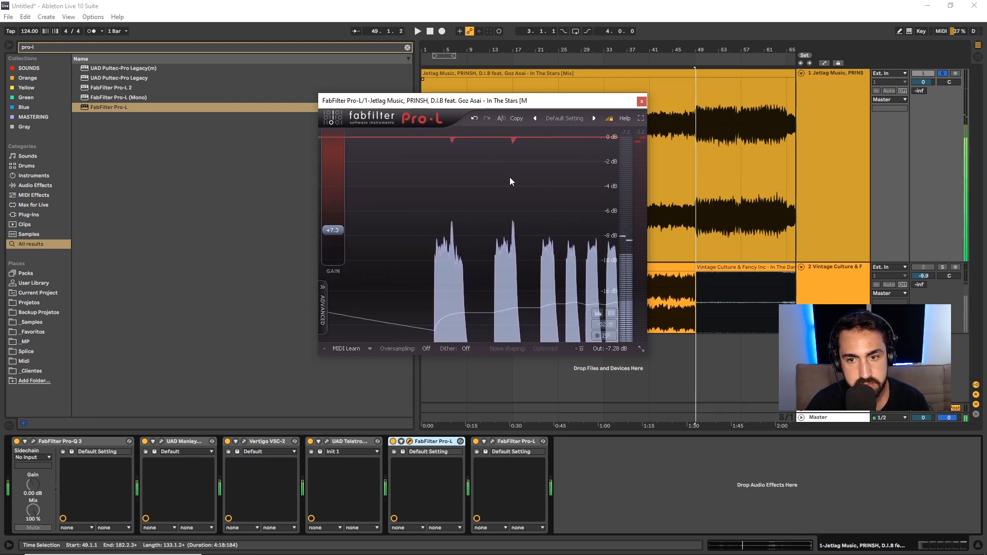
key("space")
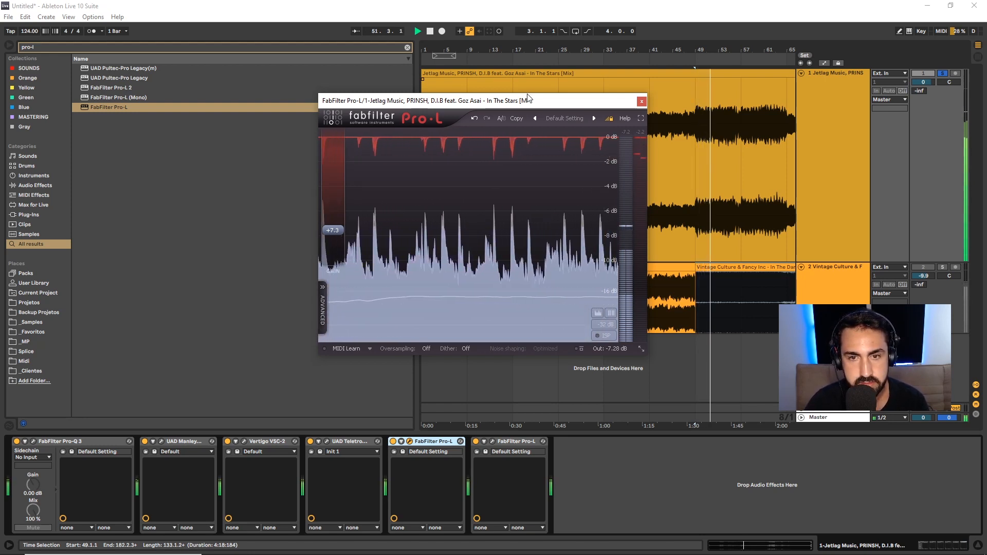
key("space")
Set the second Pro-L's gain to +9.0 dB while the mix plays, and close its window after listening.
left_click_drag(462, 100, 635, 126)
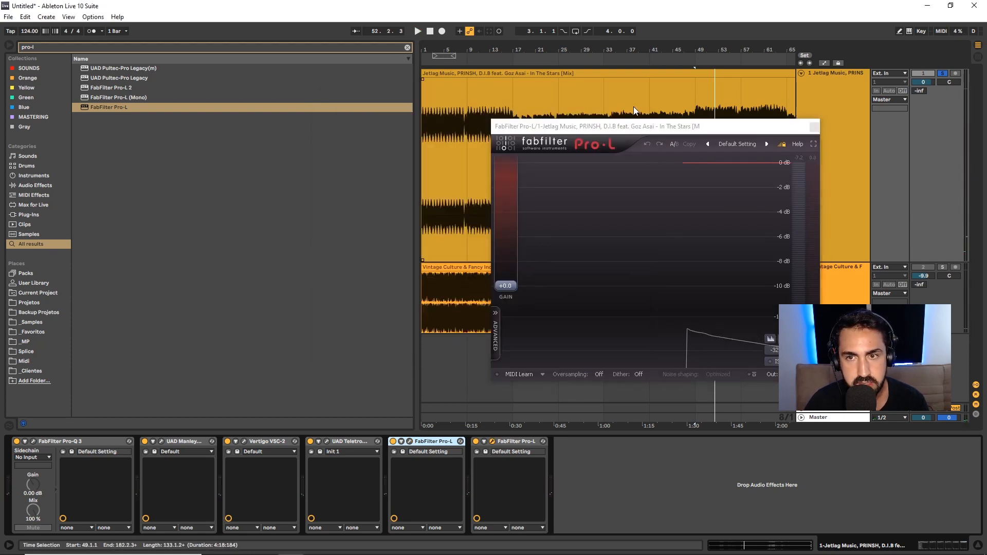
left_click(8, 45)
left_click_drag(537, 129, 368, 117)
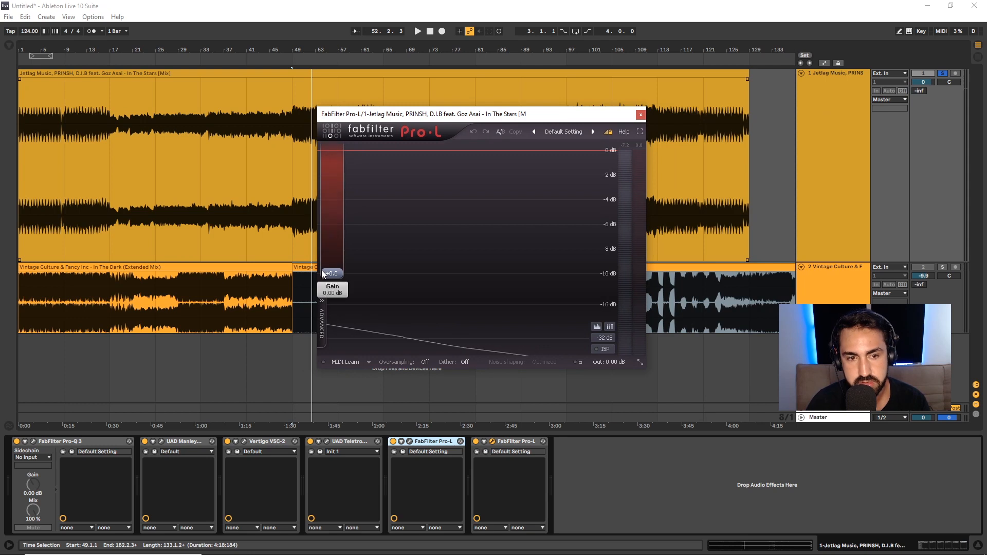
key("space")
left_click_drag(331, 273, 345, 236)
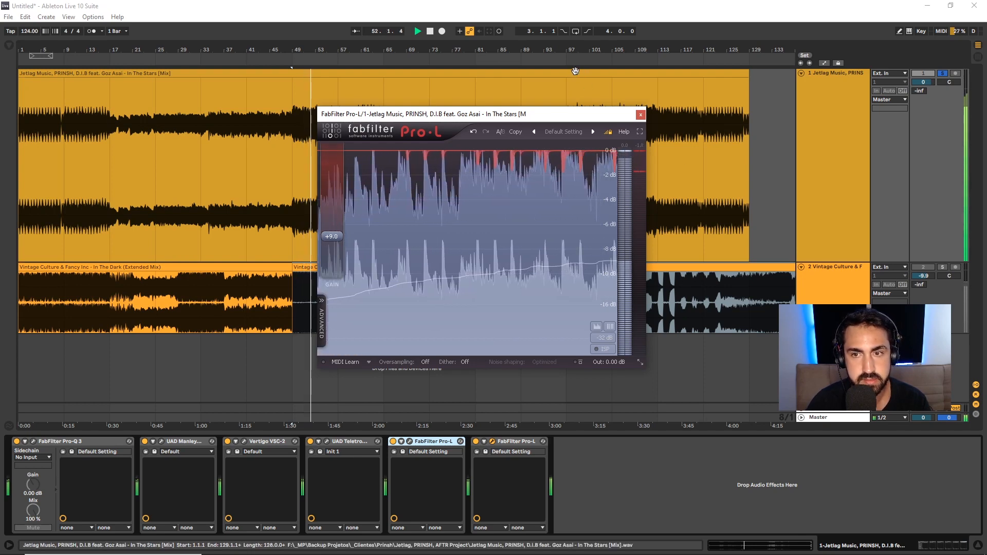
left_click(433, 74)
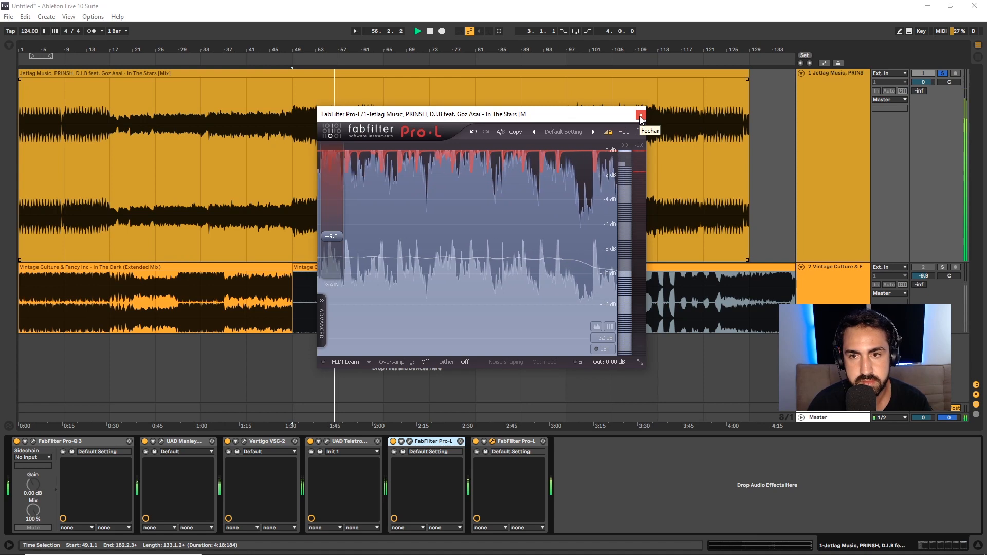
key("space")
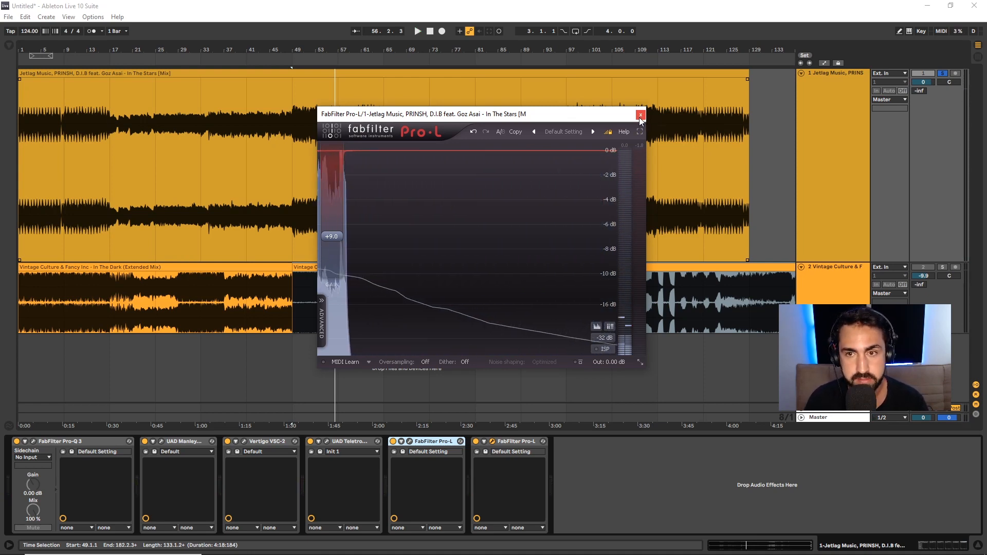
left_click(640, 115)
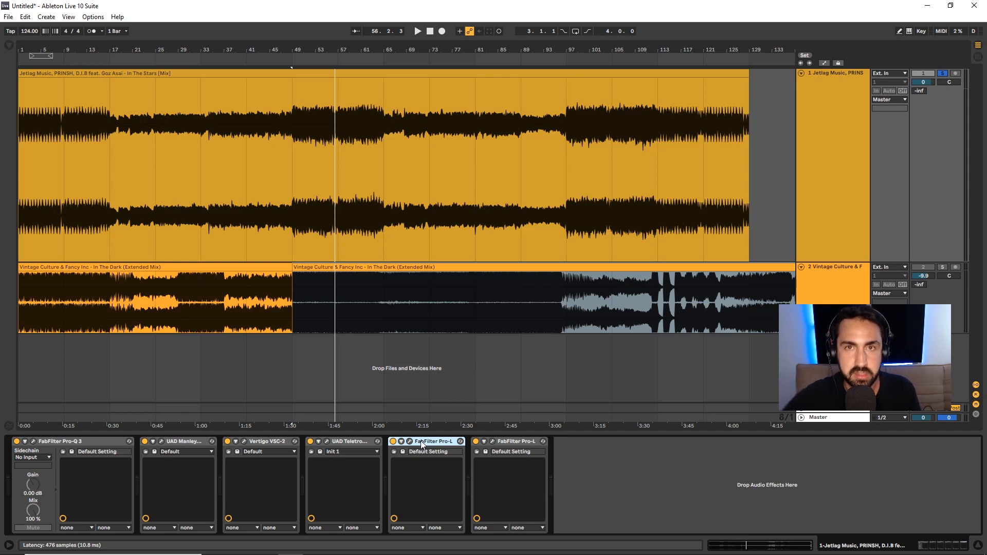
Review the mastering chain on the mix track, from the LA-2A and VSC-2 back to the Manley Massive Passive.
left_click(347, 442)
left_click(257, 442)
left_click(358, 442)
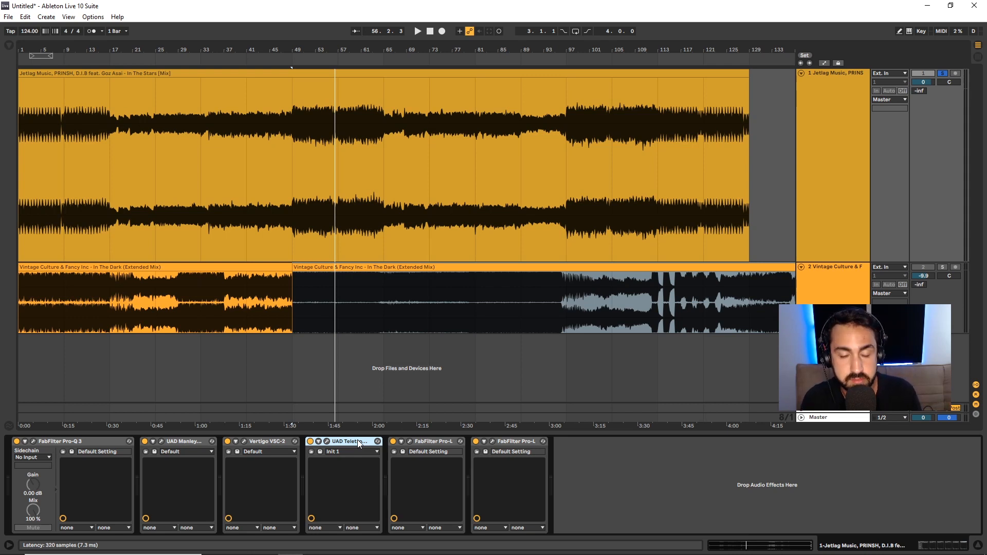
left_click(327, 442)
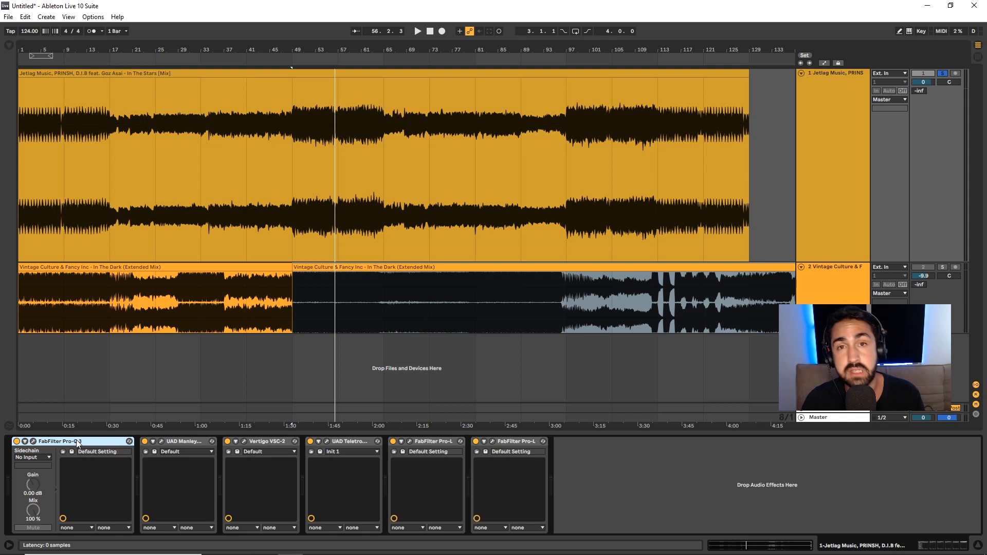
left_click(175, 442)
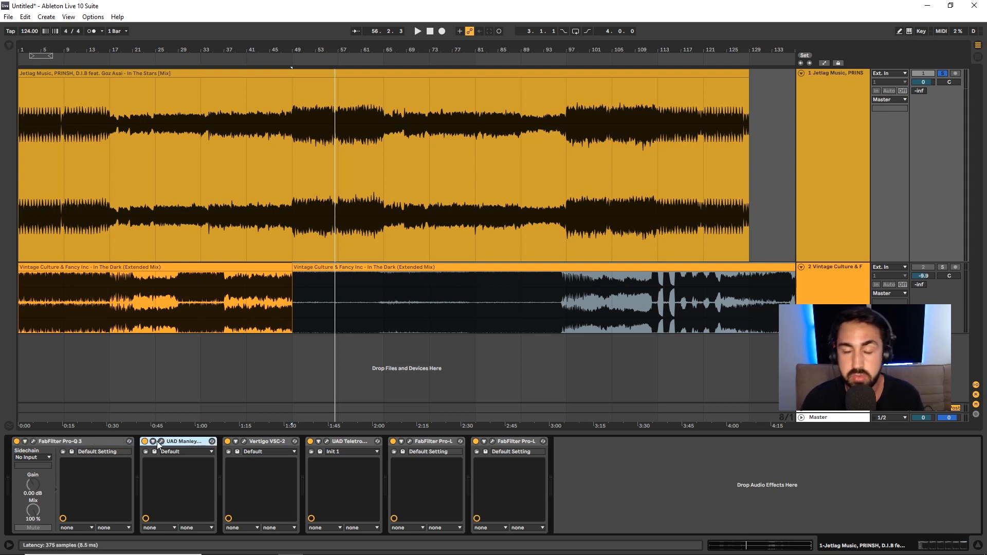
Open SPAN Plus and Youlean Loudness Meter 2 on the master track, and arrange their windows over the arrangement.
left_click(809, 256)
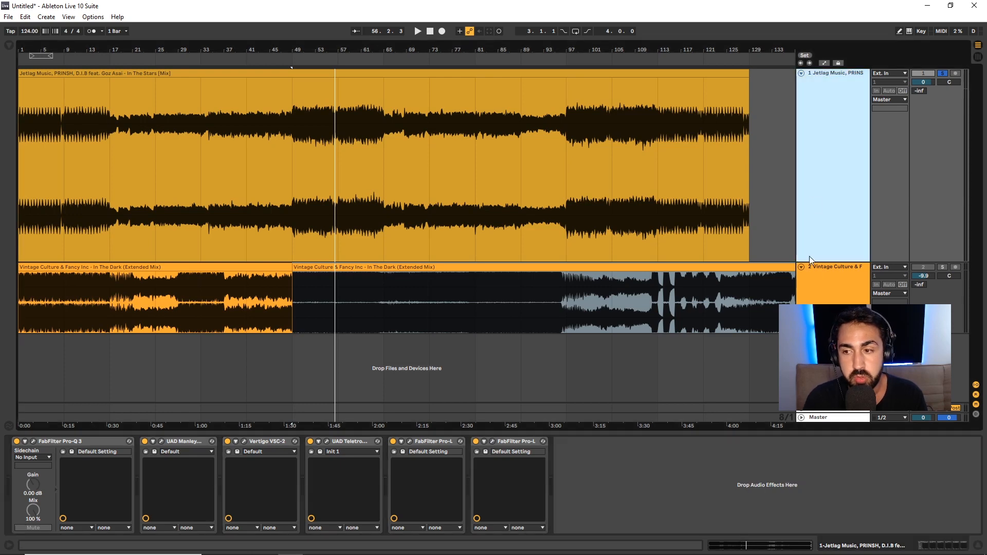
left_click(843, 298)
left_click(833, 418)
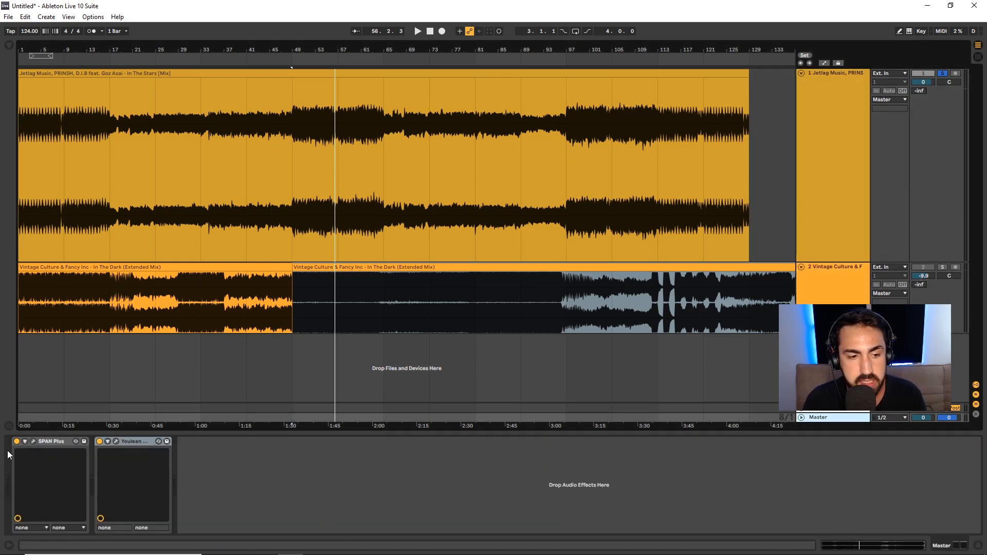
left_click(33, 441)
left_click(116, 441)
left_click_drag(478, 61, 603, 169)
left_click_drag(538, 105, 401, 80)
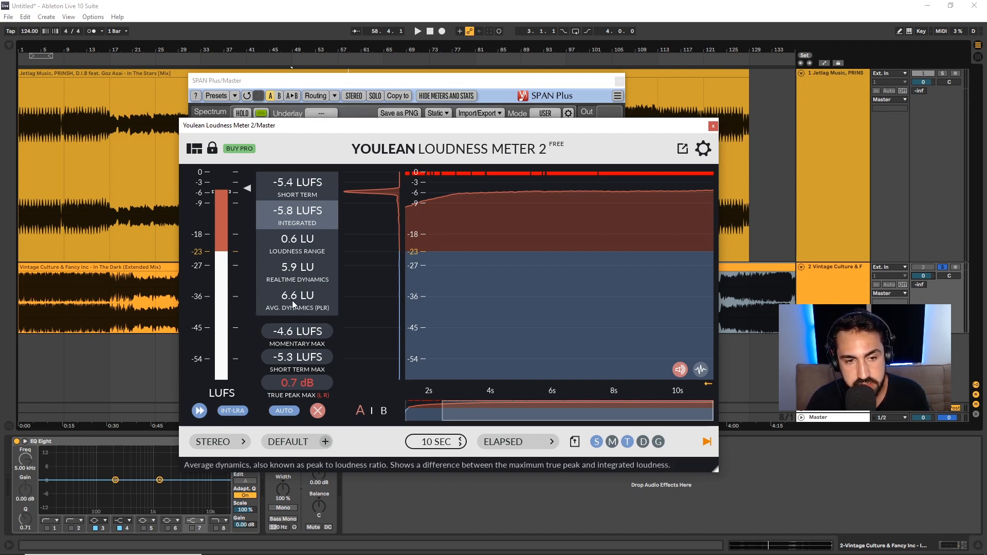
Solo the mix track, and store the reference's spectrum in SPAN Plus as a static spectrum named REF.
left_click(942, 75)
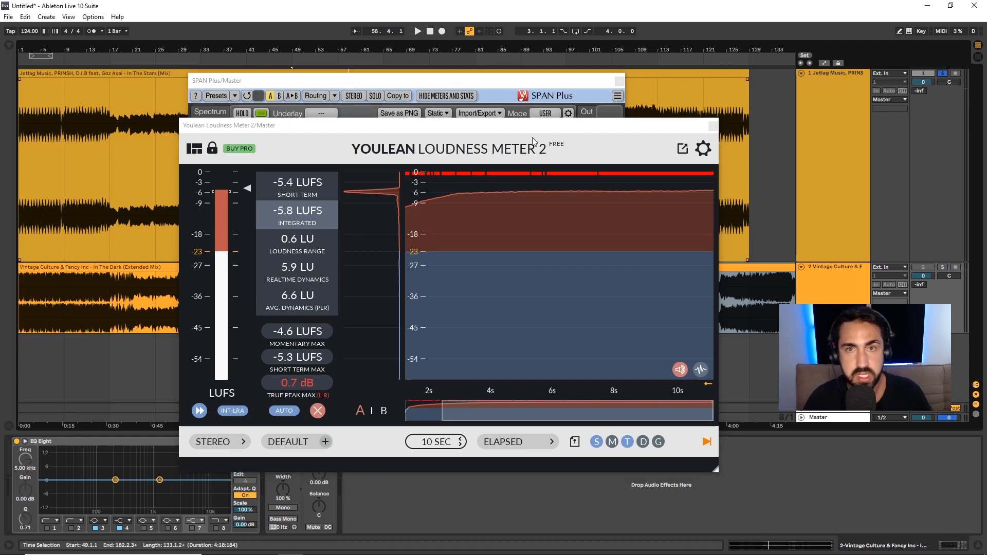
left_click(367, 81)
left_click(439, 113)
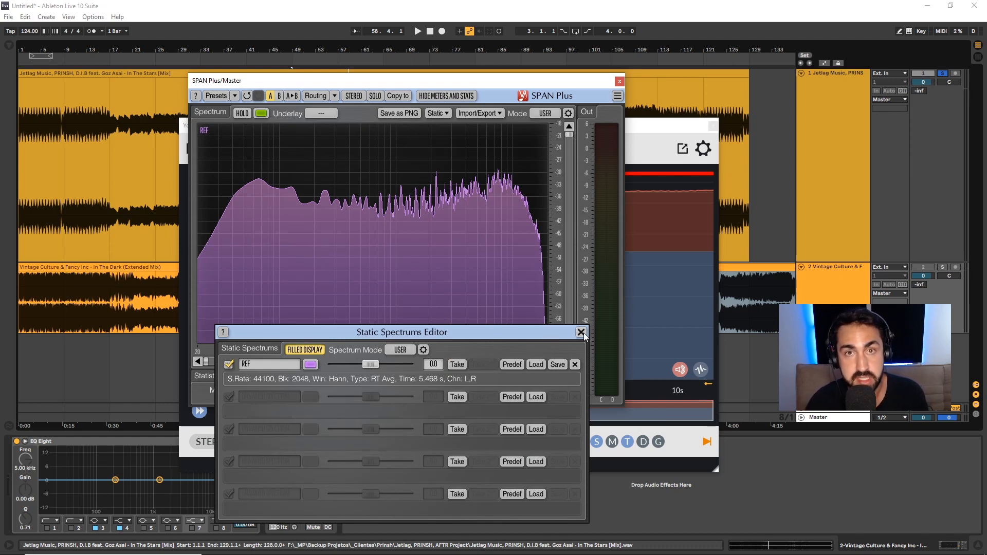
Play the mix against the REF spectrum, close the Static Spectrums Editor, and move both meter windows clear of the mix track's devices.
key("space")
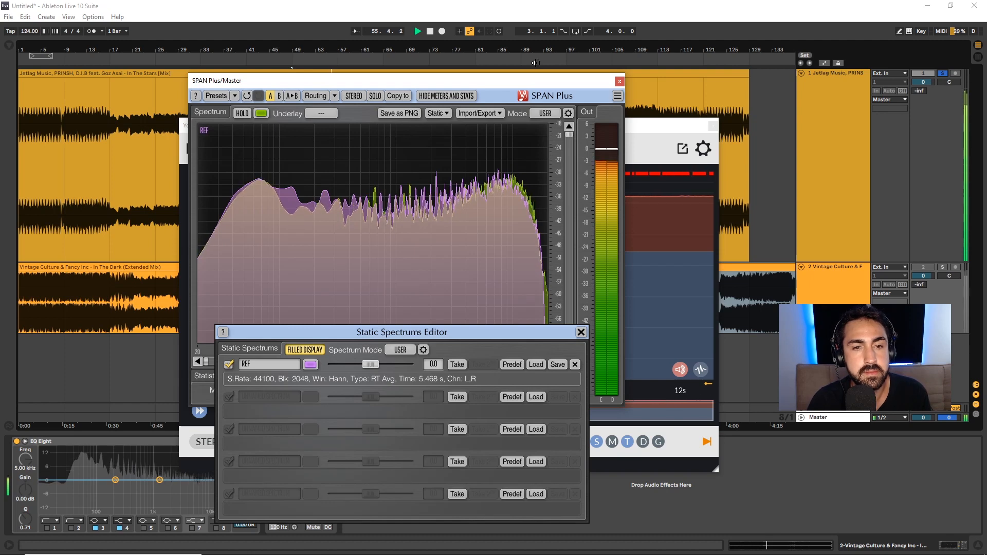
left_click(580, 333)
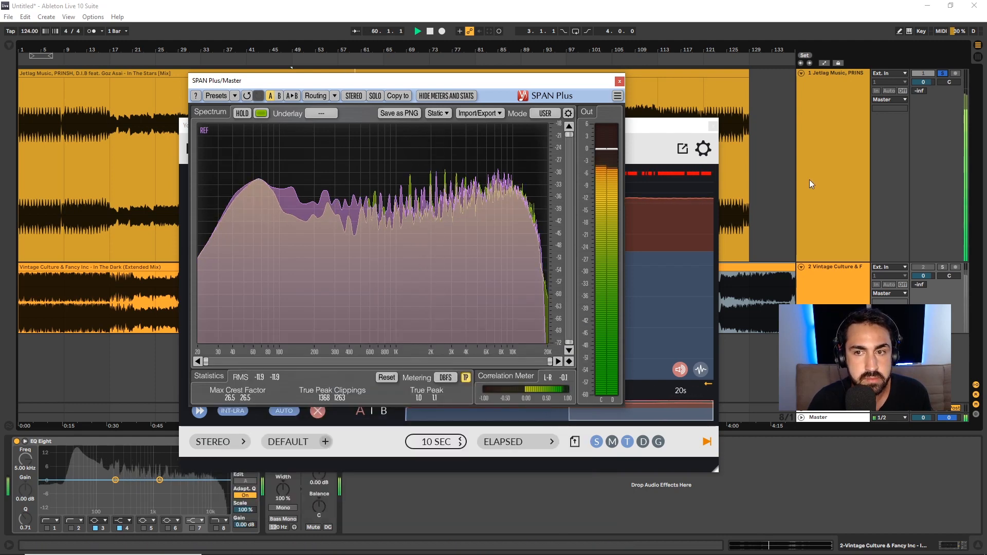
left_click(811, 235)
left_click_drag(396, 81, 558, 26)
left_click_drag(341, 118, 371, 66)
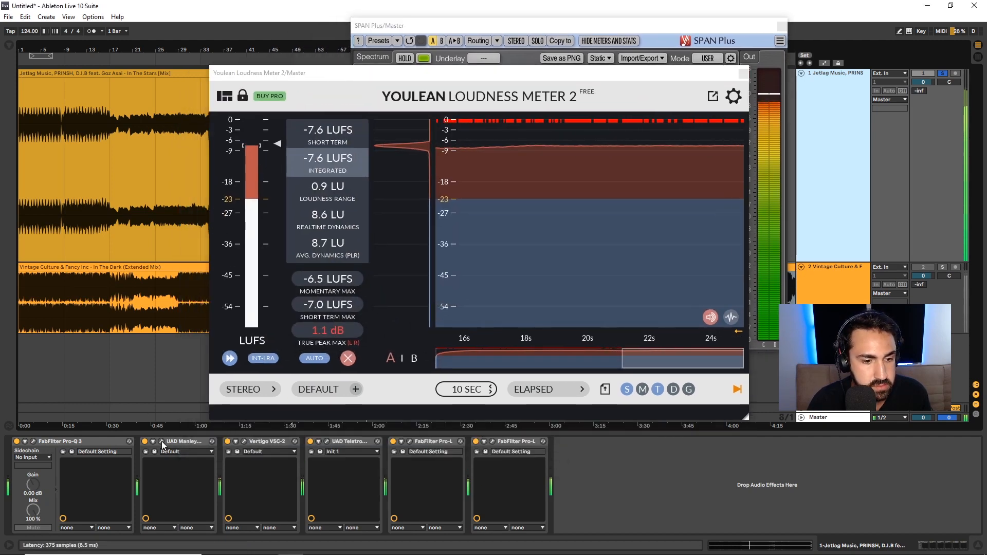
Adjust the frequency, bandwidth and gain of the Massive Passive's 220–10K band while the mix plays, and close its window.
left_click(161, 441)
left_click_drag(415, 58, 415, 32)
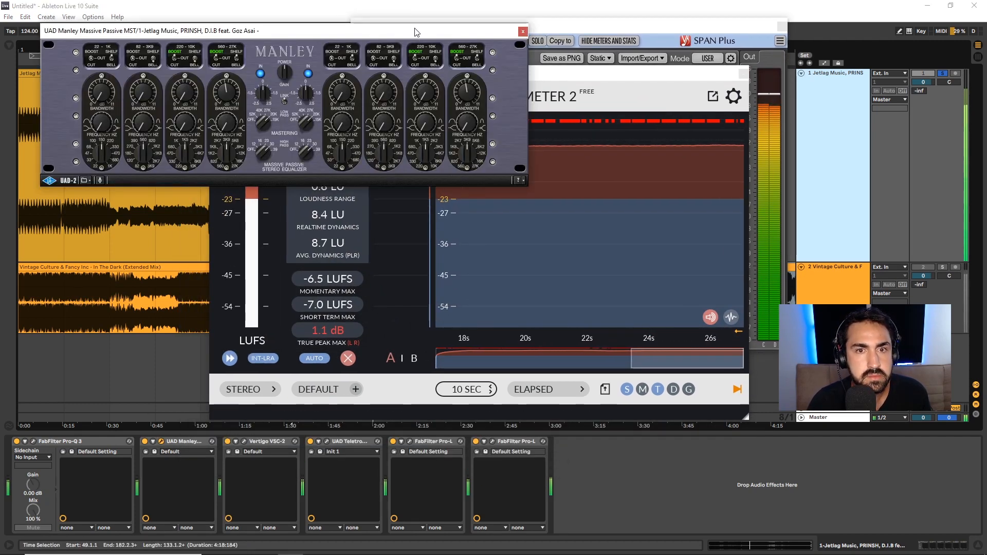
left_click_drag(425, 149, 425, 141)
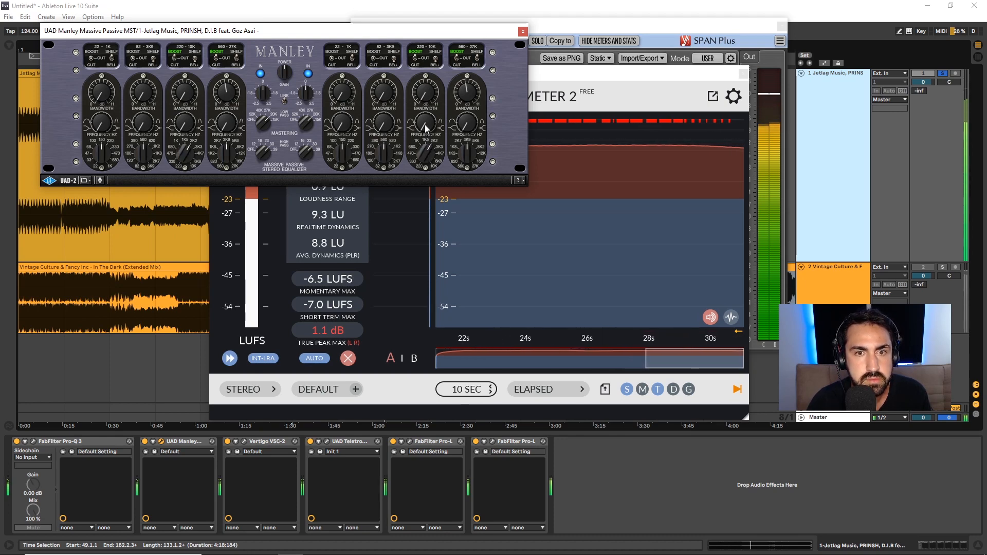
key("space")
key("space")
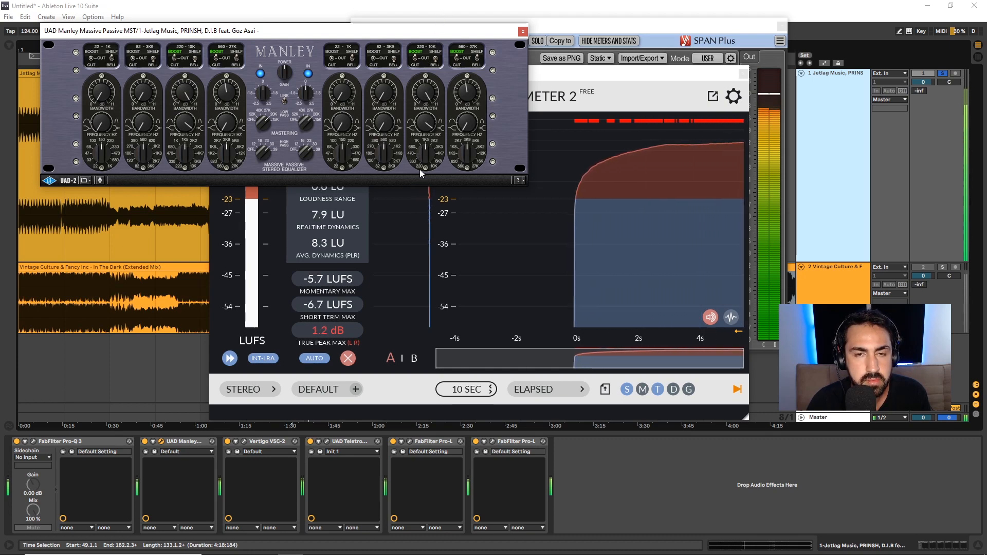
left_click_drag(421, 119, 421, 196)
left_click_drag(421, 92, 421, 149)
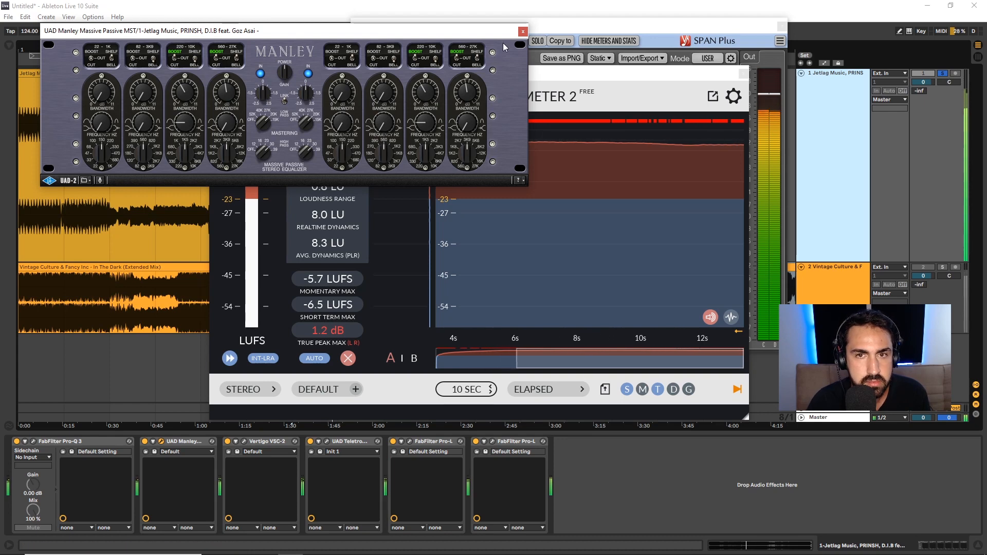
left_click(523, 33)
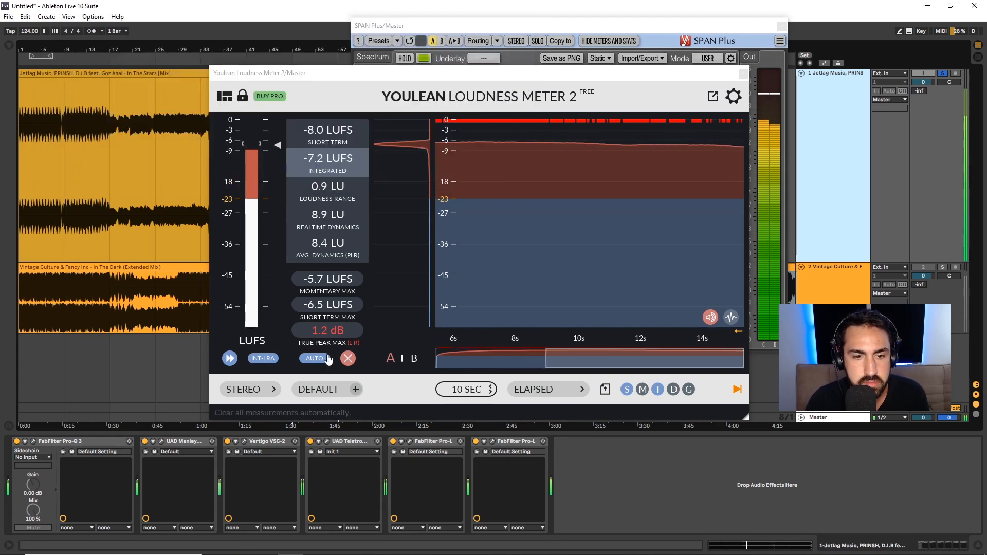
Clear the loudness measurements, compare the playing mix's spectrum with REF in SPAN Plus, and close SPAN Plus.
left_click(348, 358)
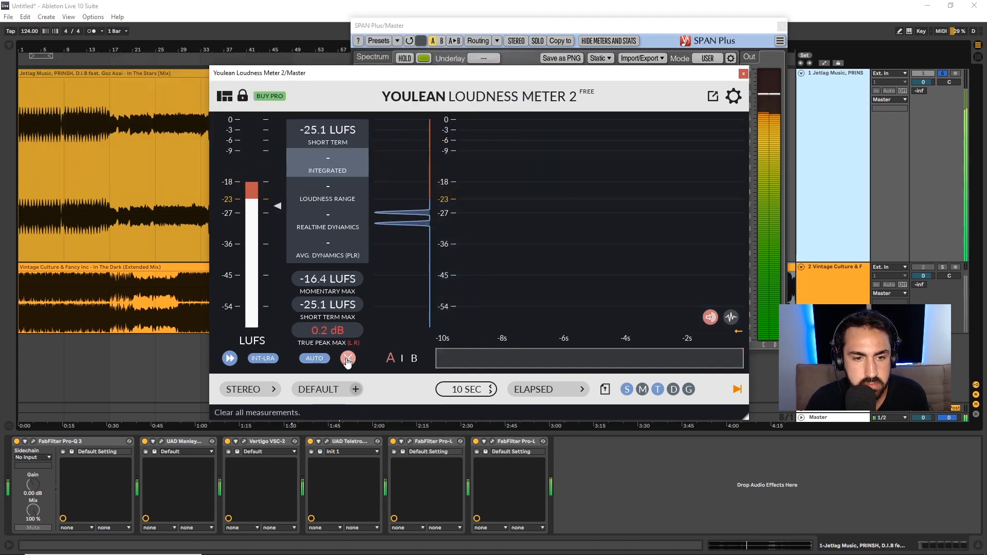
left_click(507, 26)
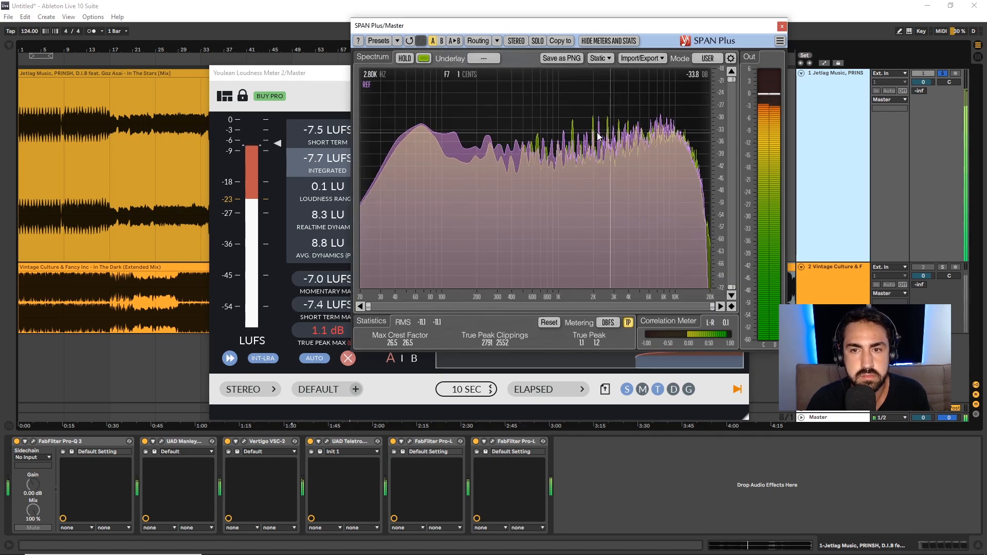
left_click(782, 26)
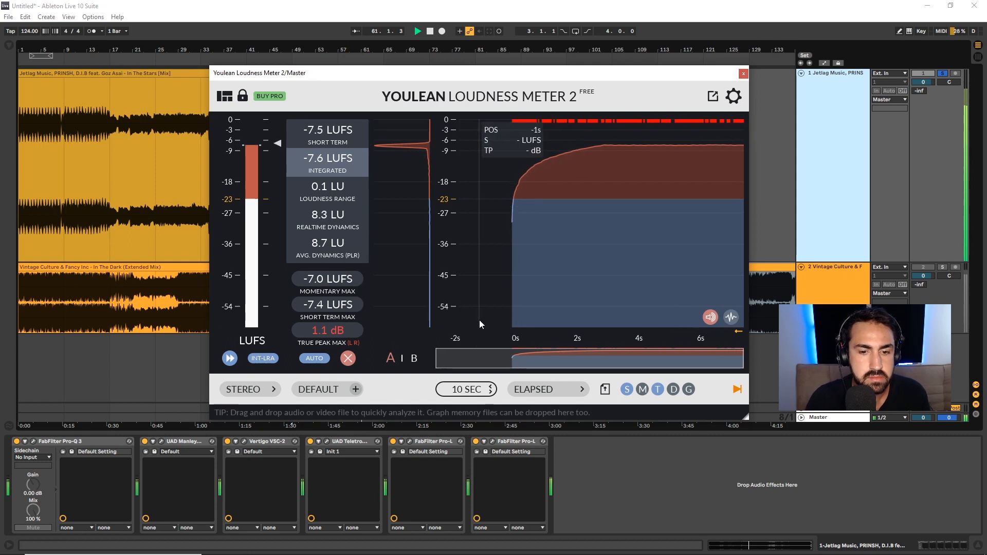
Open the second Pro-L limiter, and close Youlean Loudness Meter 2 after checking the mix's loudness.
left_click(493, 444)
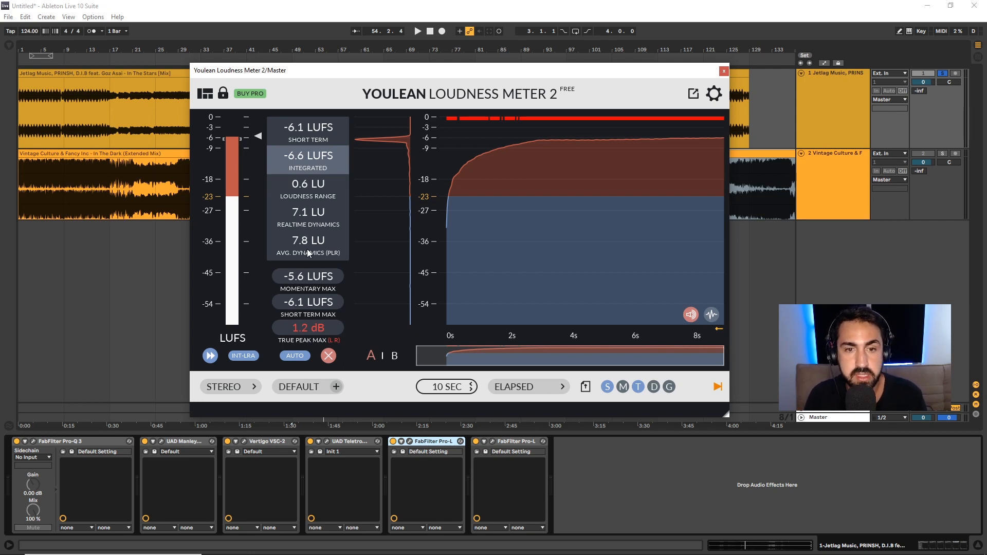
left_click(723, 73)
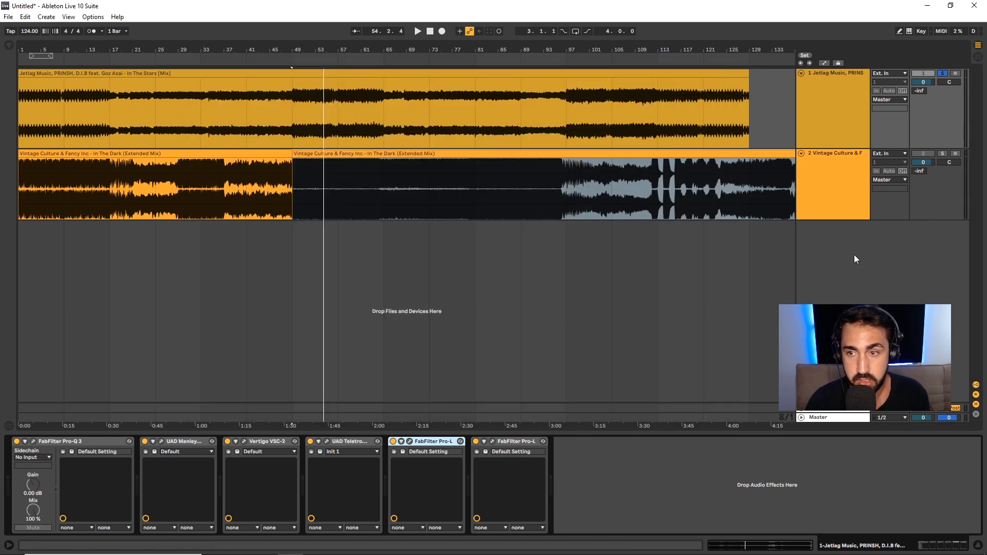
Enlarge the reference track and examine its waveform levels around bar 33, the mid-song breakdown and the section at bars 145–161.
left_click(840, 217)
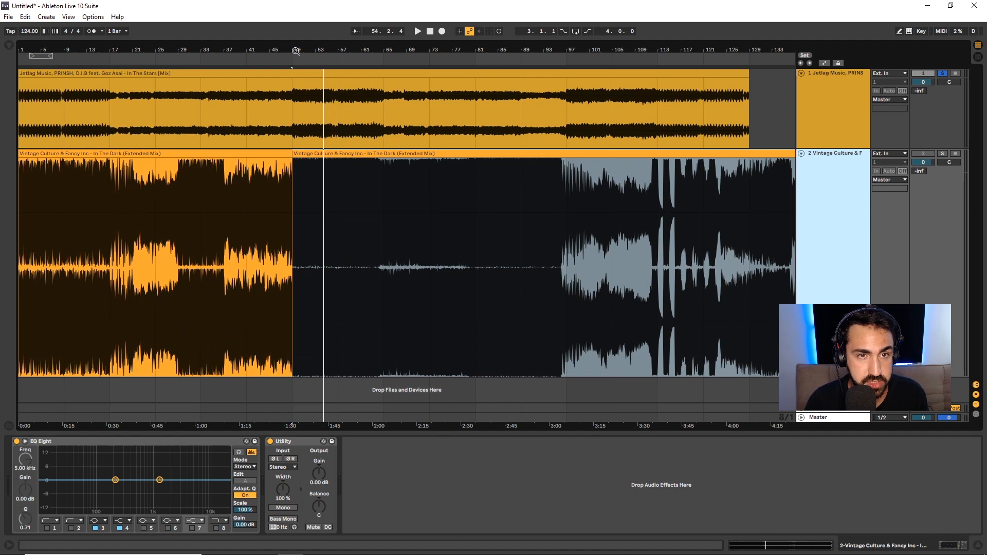
left_click_drag(296, 50, 219, 45)
left_click(312, 153)
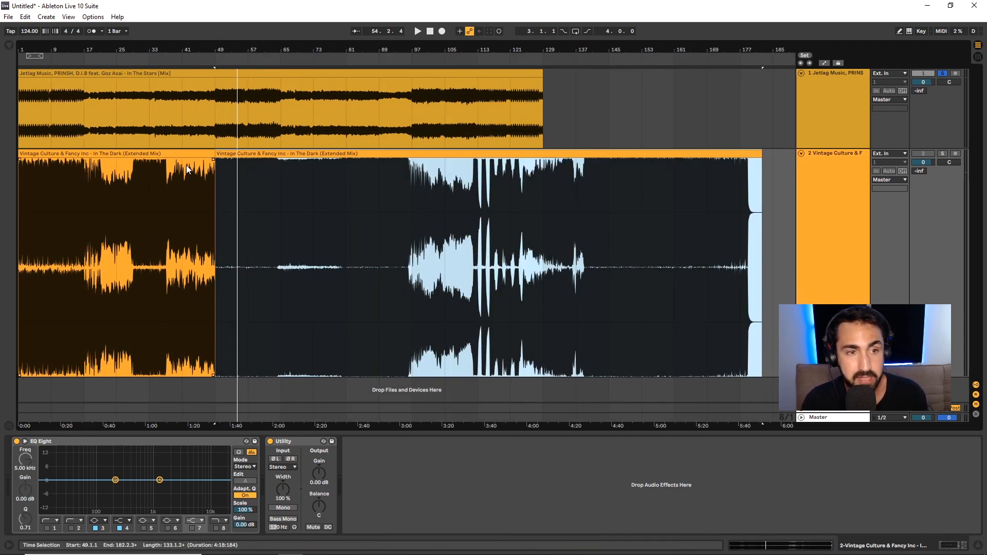
left_click_drag(161, 214, 179, 222)
left_click(165, 217)
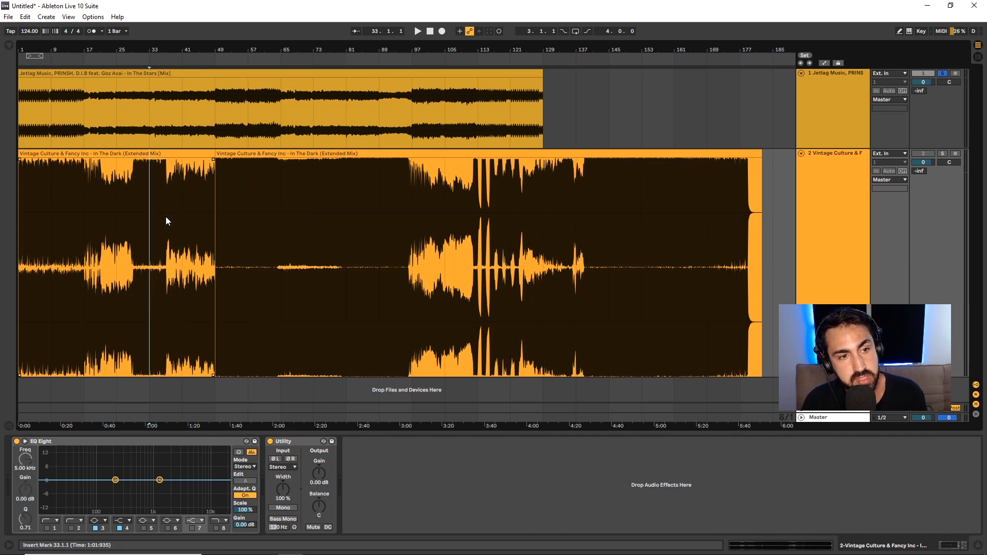
left_click_drag(416, 231, 462, 245)
left_click_drag(590, 207, 663, 189)
left_click(587, 160)
left_click(594, 161)
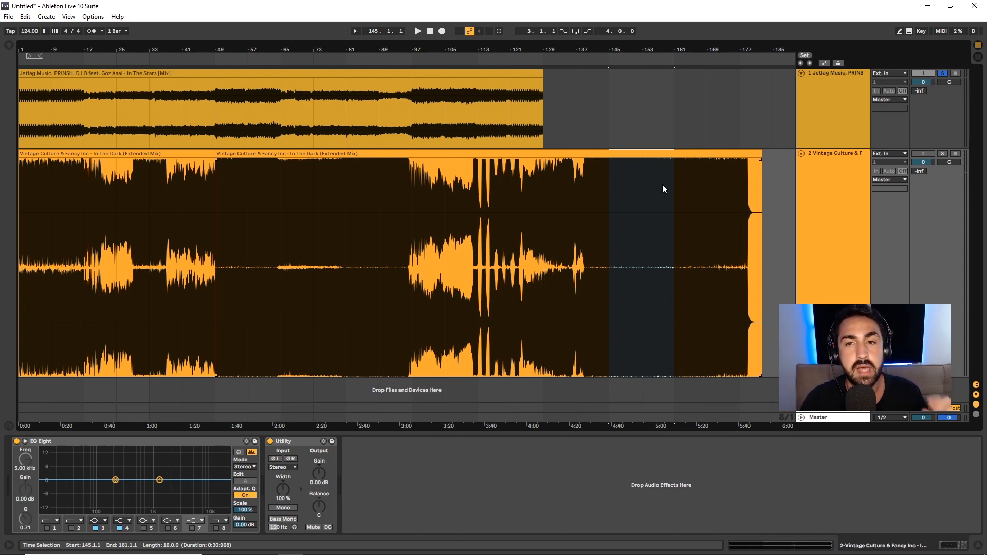
Examine the reference's waveform close up around bars 137–147, and compare the last drop with the breakdown at bars 97–113.
left_click_drag(614, 49, 581, 91)
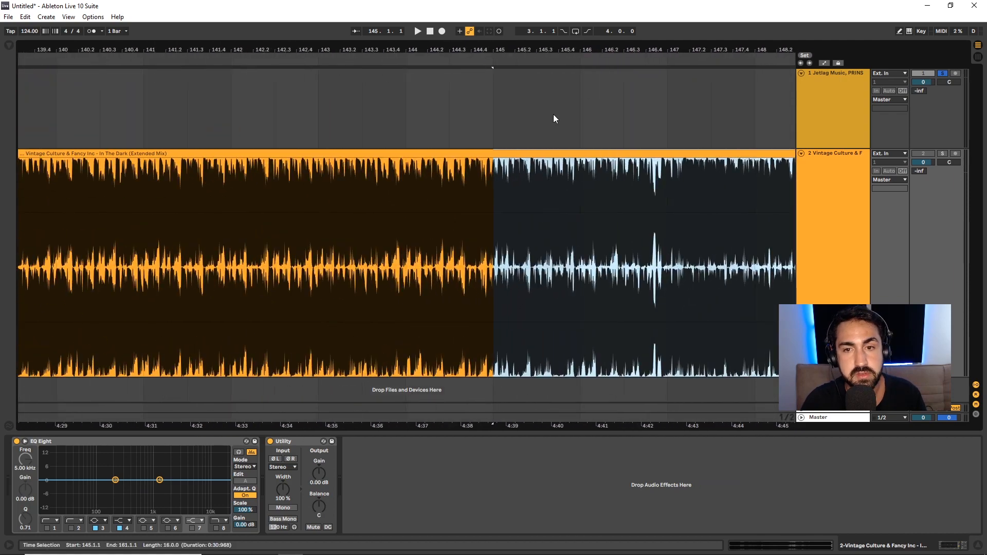
left_click_drag(511, 86, 498, 114)
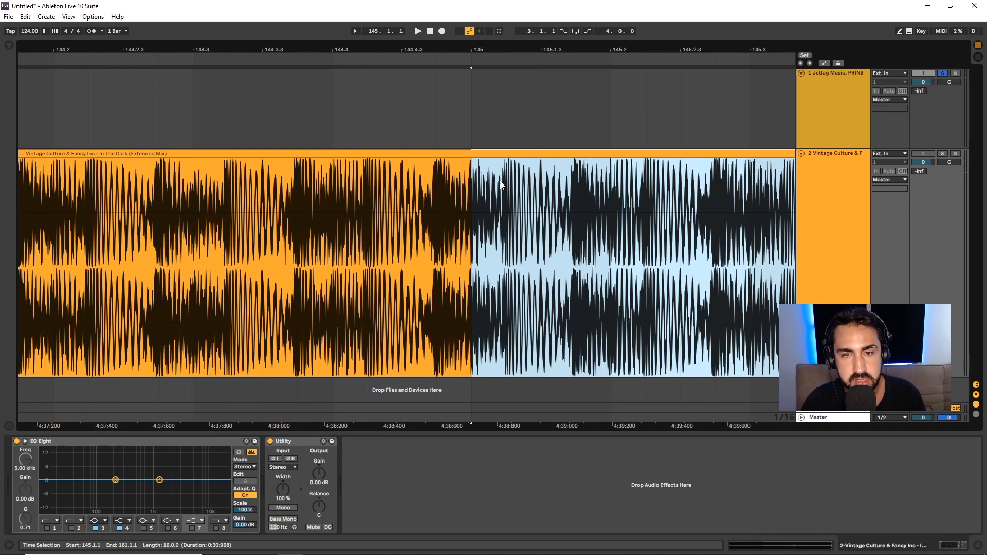
left_click_drag(492, 50, 517, 10)
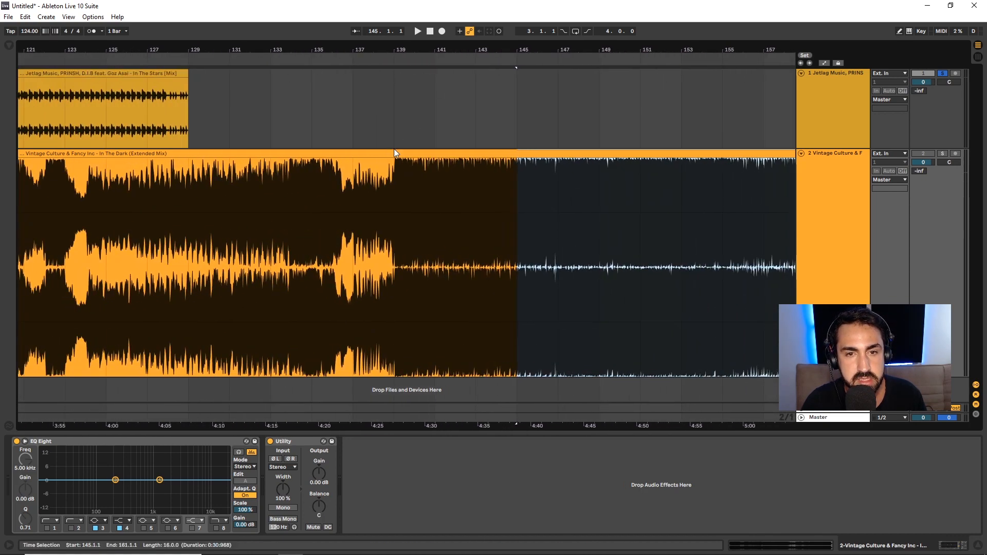
left_click_drag(393, 190, 541, 191)
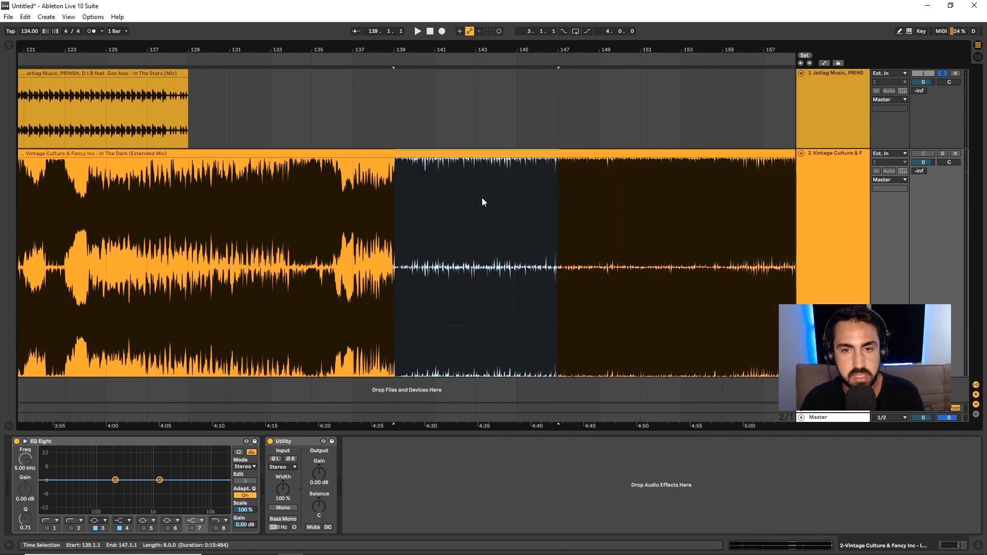
left_click_drag(353, 194, 409, 189)
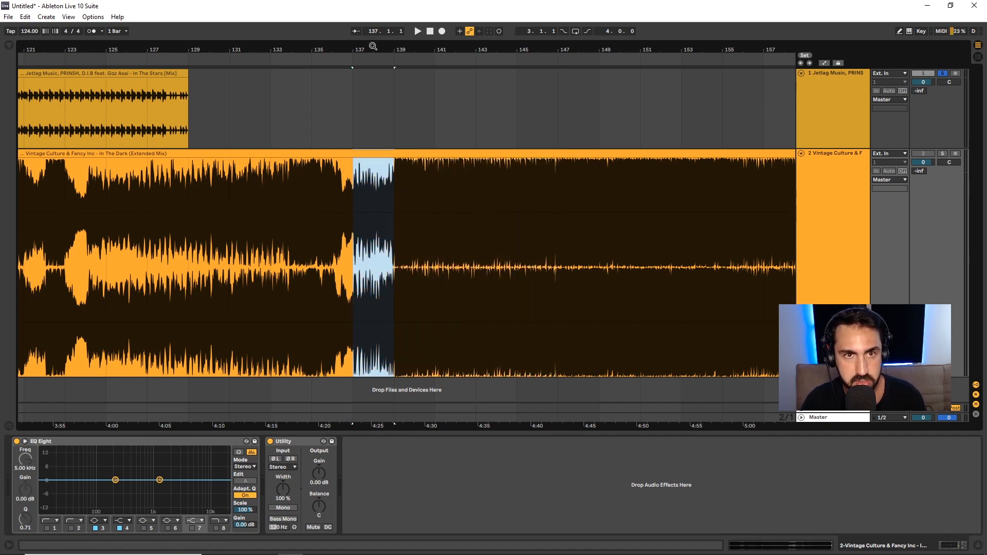
left_click_drag(370, 43, 578, 47)
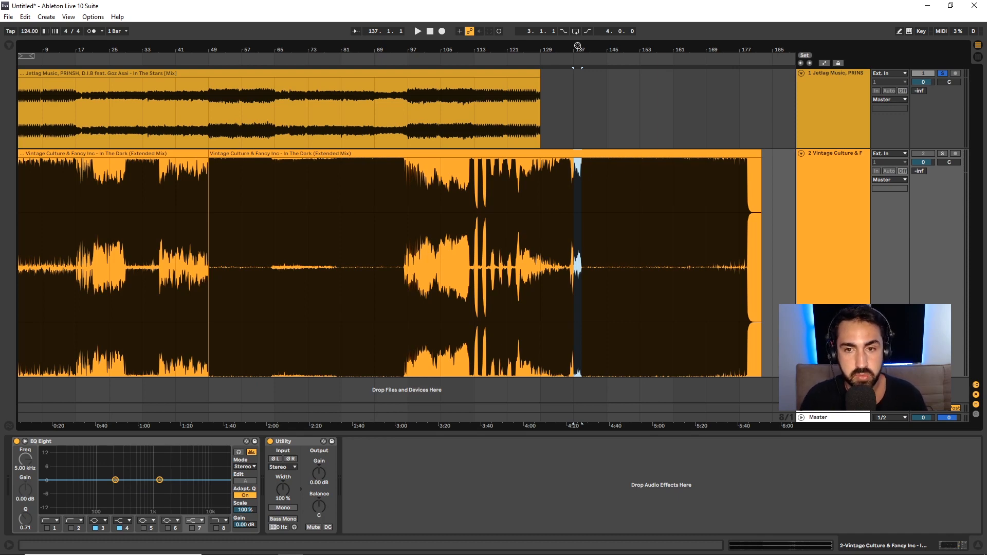
left_click_drag(640, 212, 742, 213)
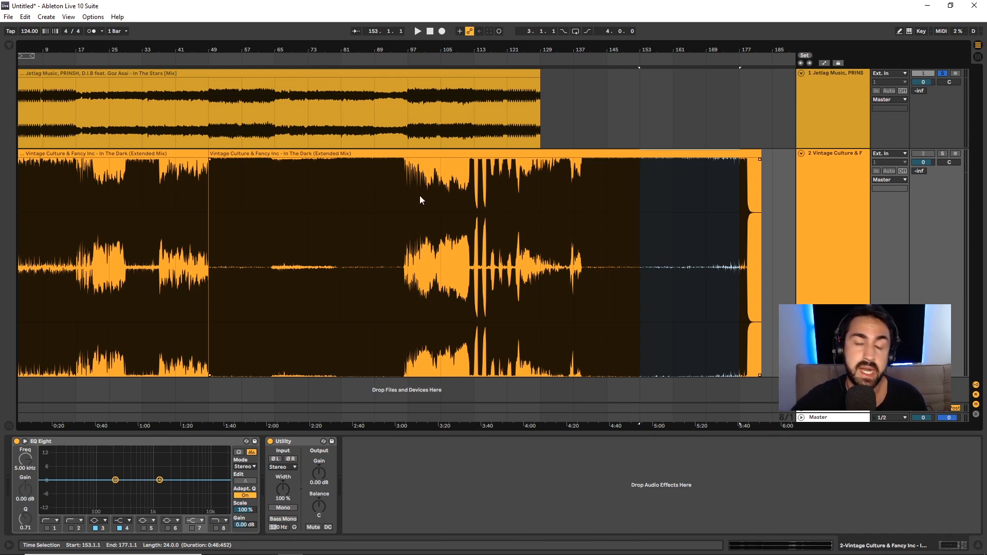
left_click_drag(408, 202, 482, 198)
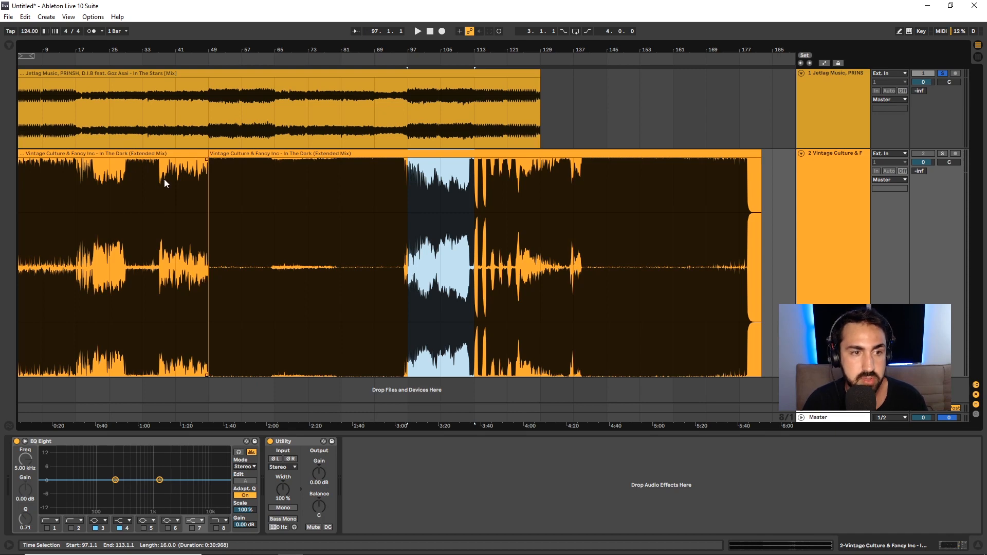
left_click_drag(343, 50, 348, 50)
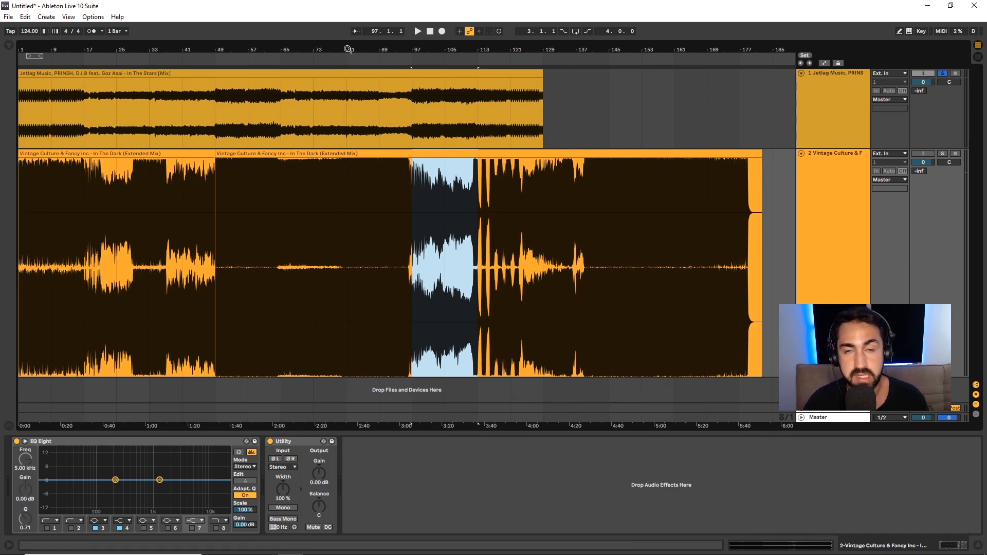
Collapse the reference track, and add a Utility device to the mix track between the LA-2A and the first Pro-L.
left_click(819, 175)
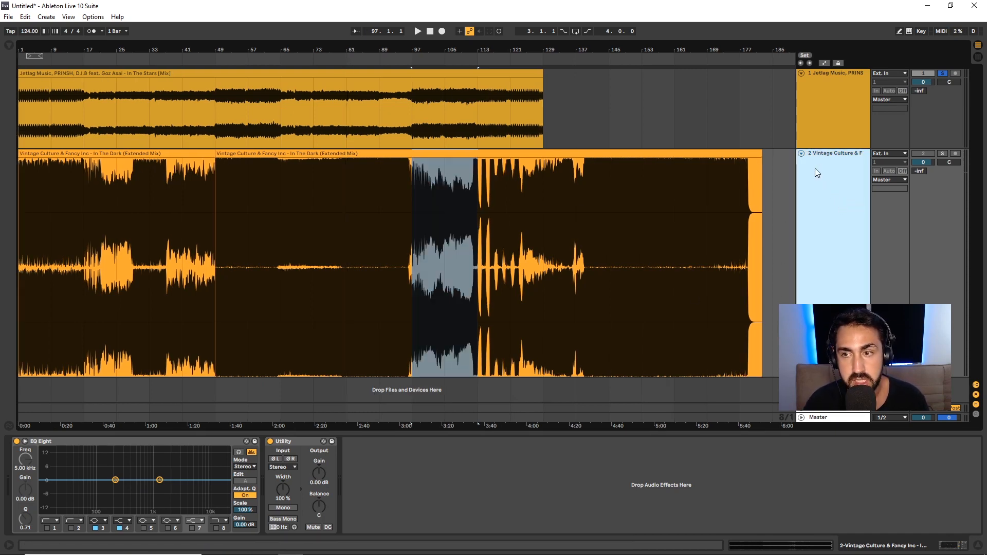
left_click(802, 154)
left_click(818, 122)
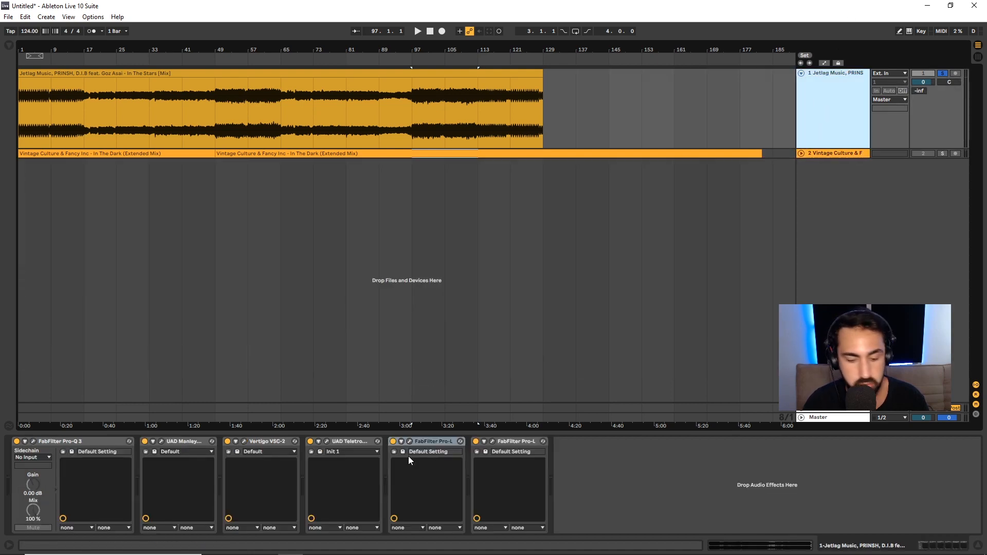
key("ctrl+f")
type("uti")
left_click_drag(97, 69, 364, 468)
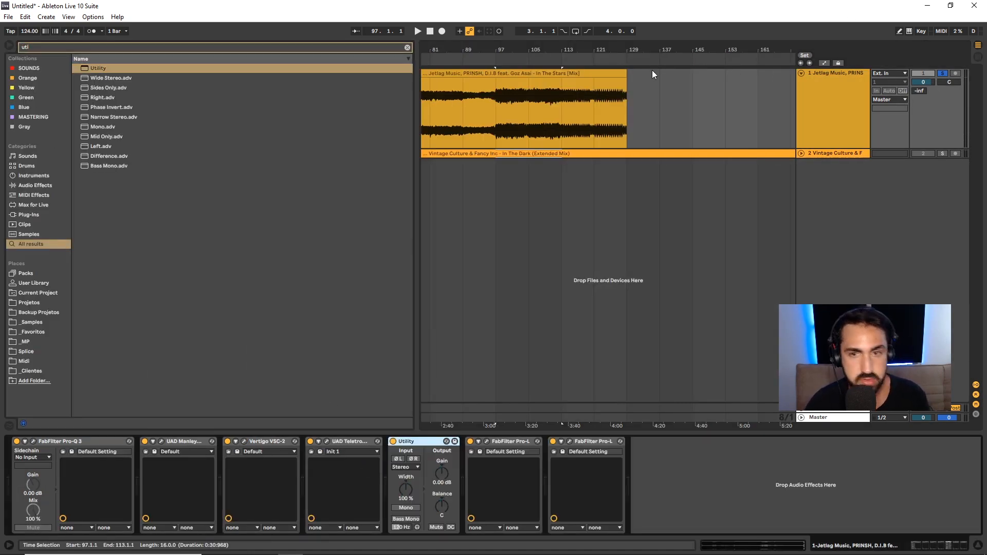
Show the Utility's gain automation on the mix track, and lower bars 65 to 97 to -1.06 dB.
left_click(442, 473)
key("a")
left_click_drag(468, 47, 612, 41)
left_click_drag(527, 131, 592, 114)
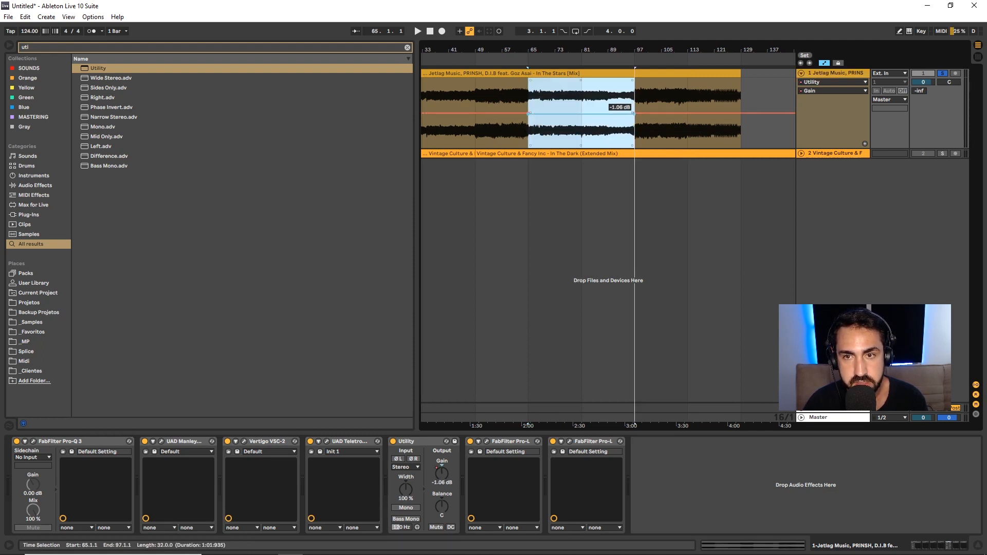
Ramp the Utility gain automation from -1.06 dB at bar 89 down to -2.70 dB just before bar 97.
left_click_drag(624, 49, 624, 61)
left_click_drag(641, 131, 591, 122)
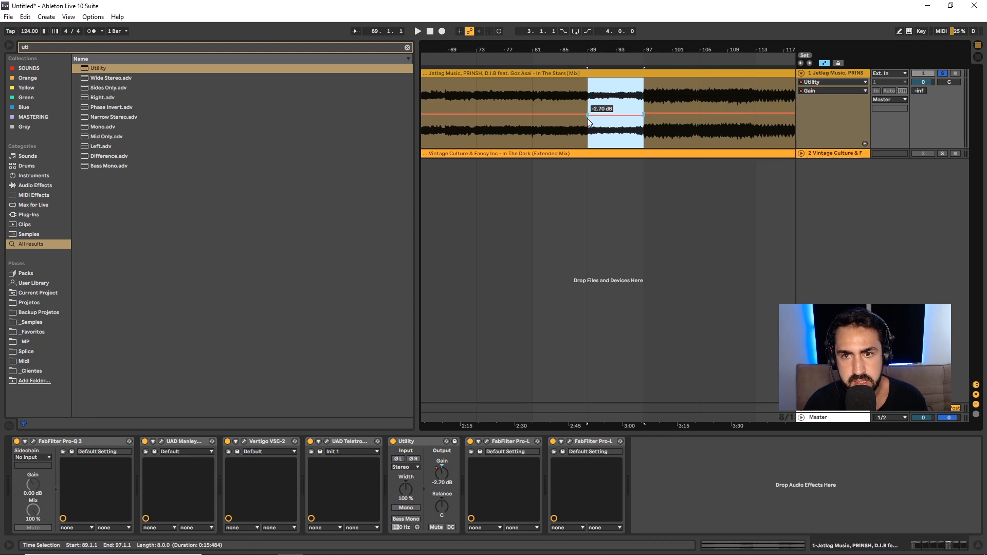
left_click(589, 119)
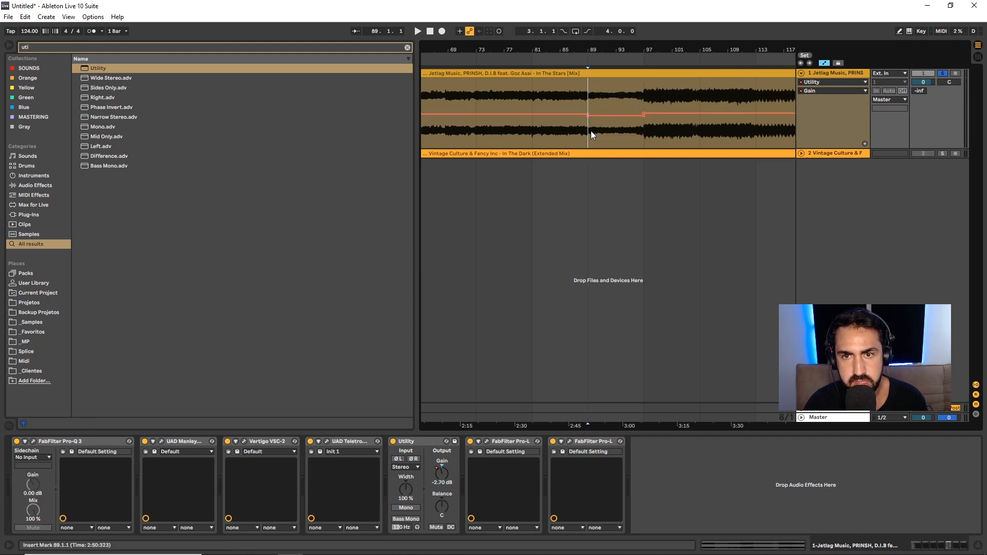
left_click_drag(585, 122, 595, 113)
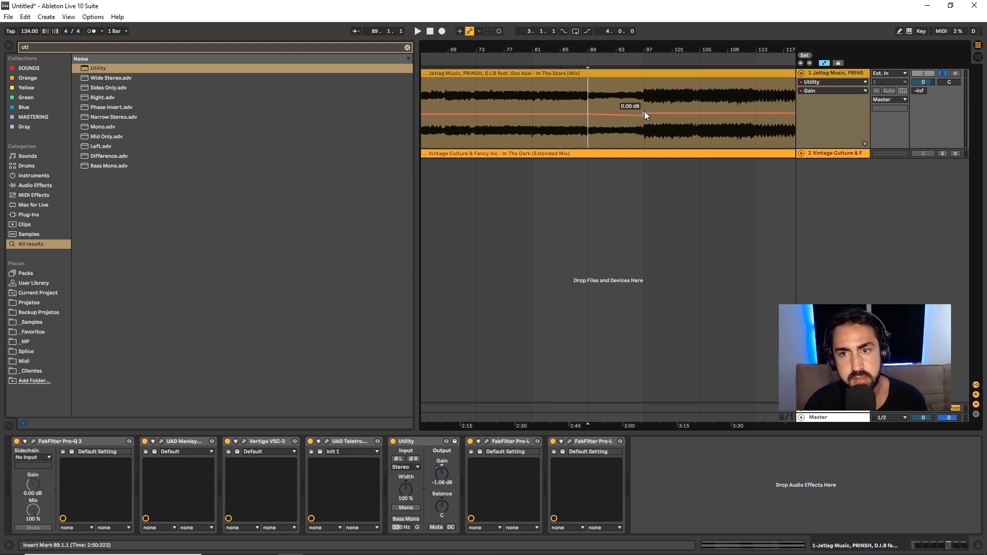
Copy the gain automation of bars 65–97 to bars 17–49, and play the mix from bar 33.
left_click_drag(638, 53, 640, 28)
left_click_drag(550, 134, 603, 138)
left_click(458, 134)
key("ctrl+v")
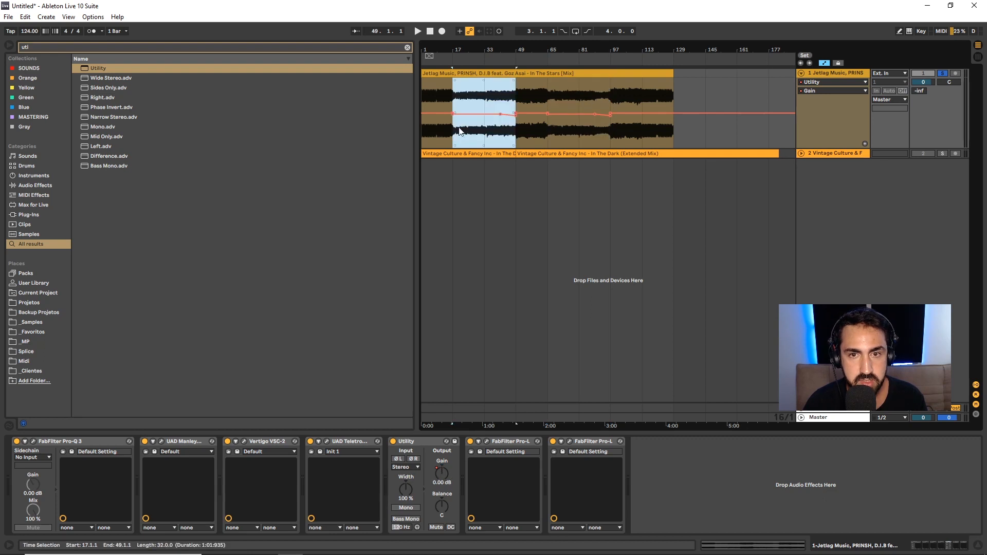
left_click(485, 91)
key("space")
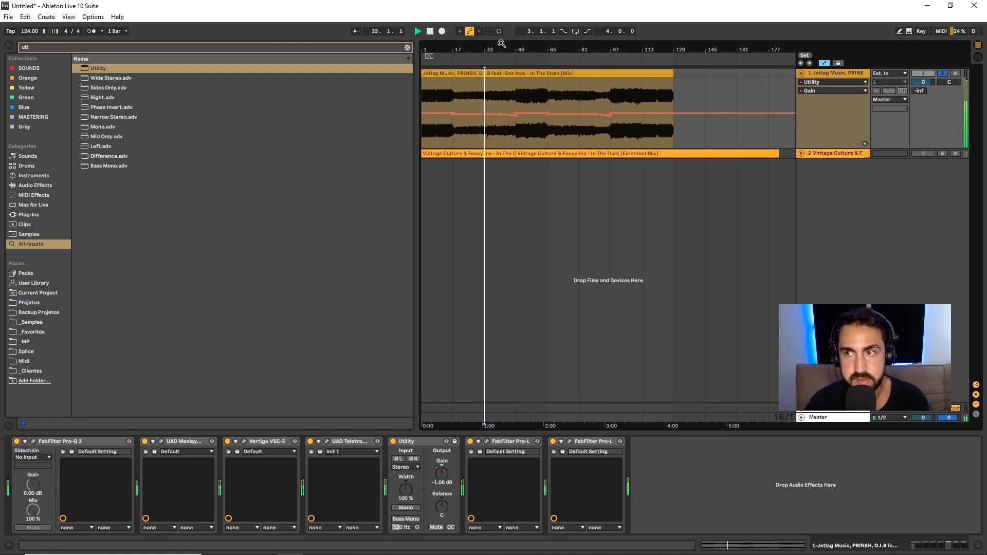
Play the mix's build-up into the drop at bar 49, and stop playback just after the drop begins.
left_click_drag(505, 49, 505, 91)
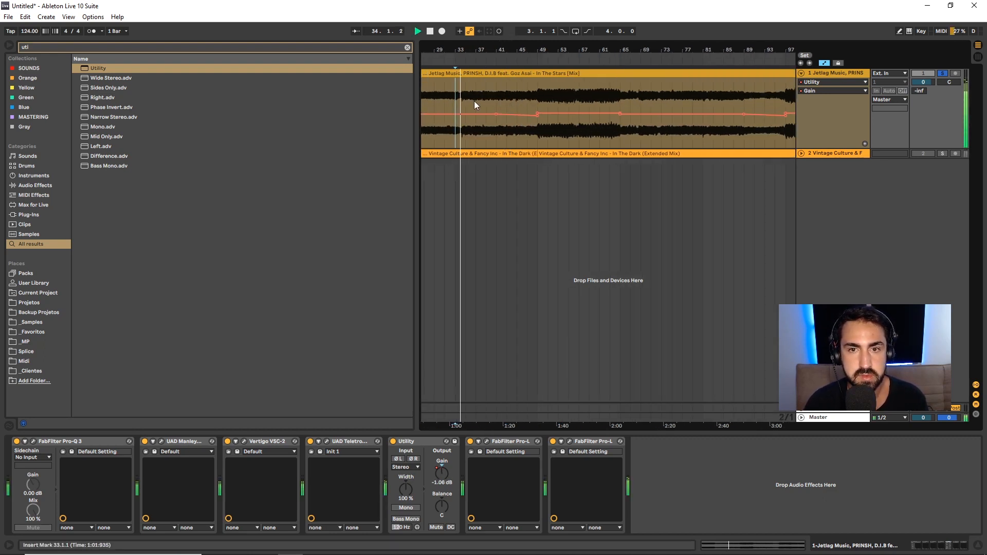
left_click(507, 95)
left_click(526, 100)
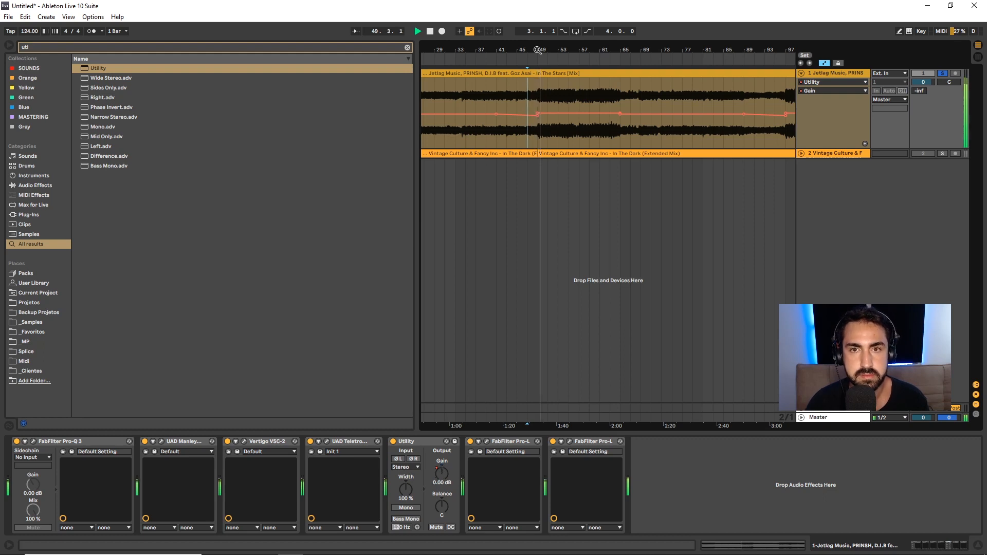
key("space")
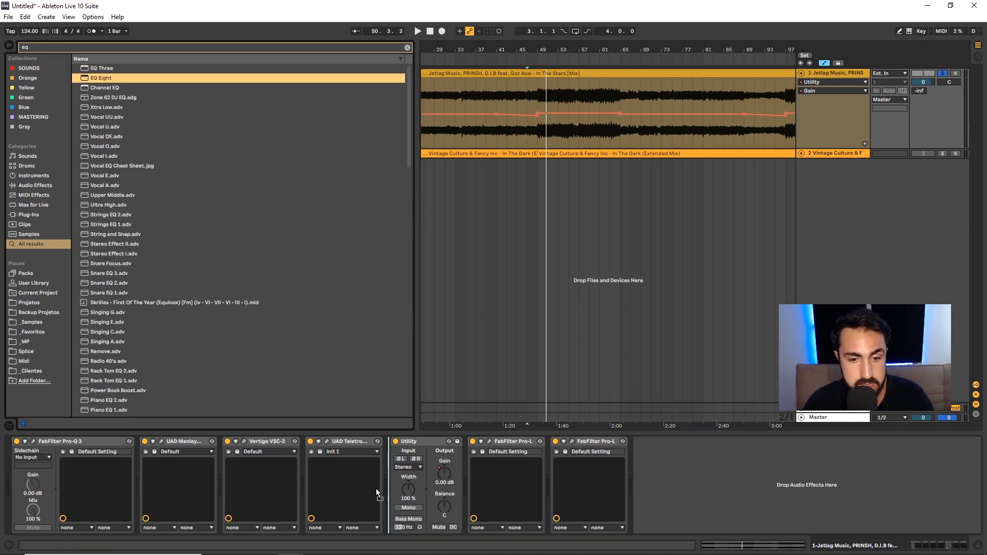
Add an EQ Eight between the LA-2A and the Utility, and enable its band 1 low cut at 10 Hz.
left_click_drag(377, 490, 386, 486)
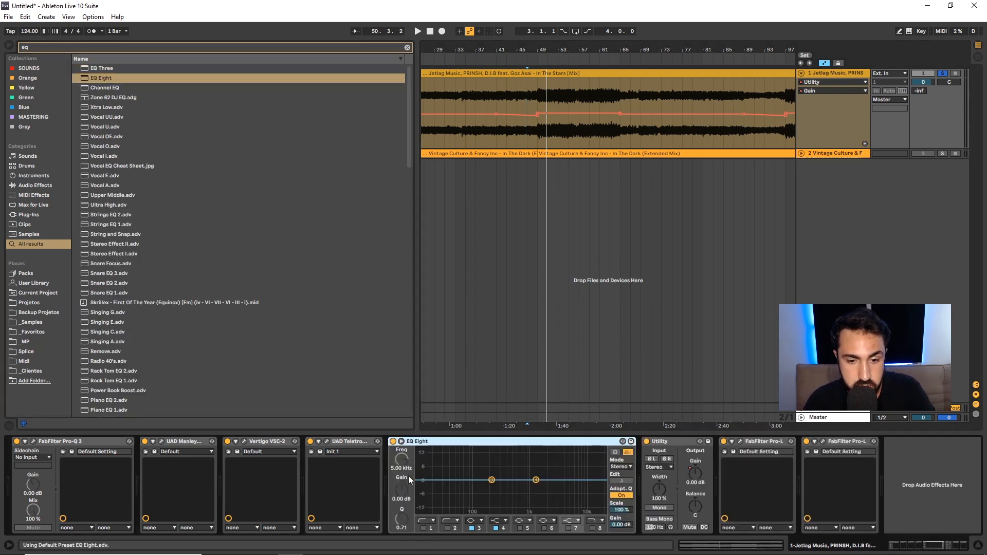
left_click(424, 528)
left_click_drag(402, 459, 401, 462)
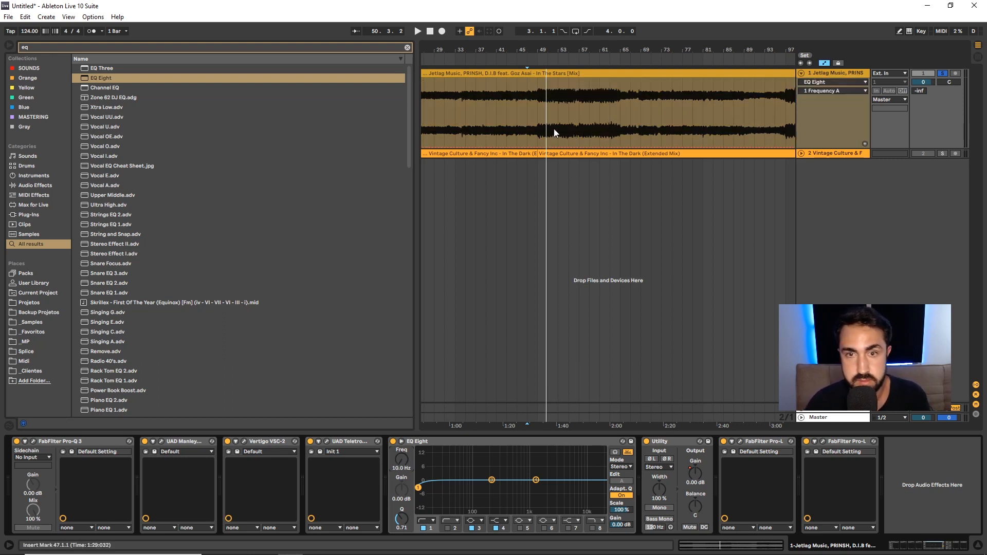
Ramp EQ Eight's band 1 frequency automation from 10 Hz at bar 41 to about 150 Hz at bar 49, and copy it to bars 89–97.
left_click_drag(501, 135, 520, 124)
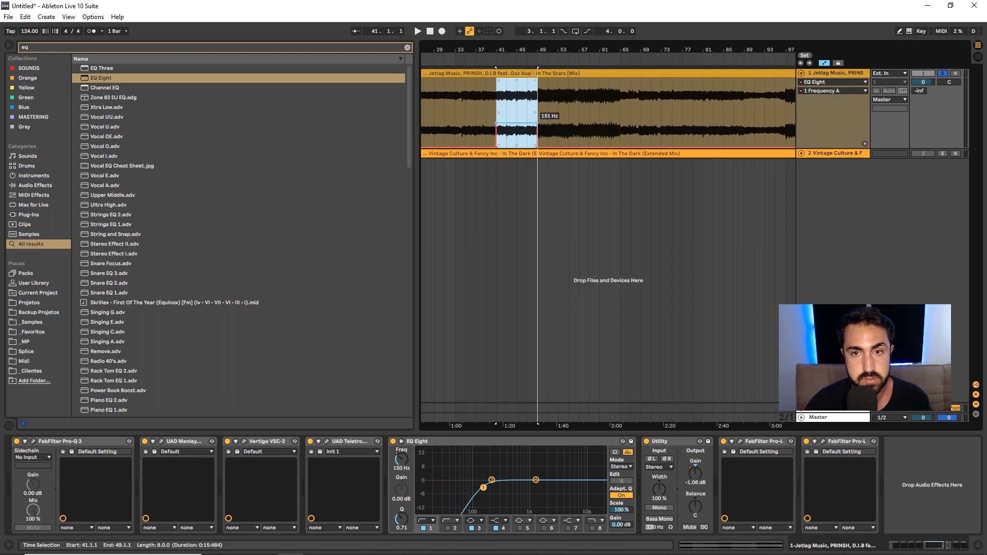
left_click(495, 122)
left_click_drag(492, 110, 538, 106)
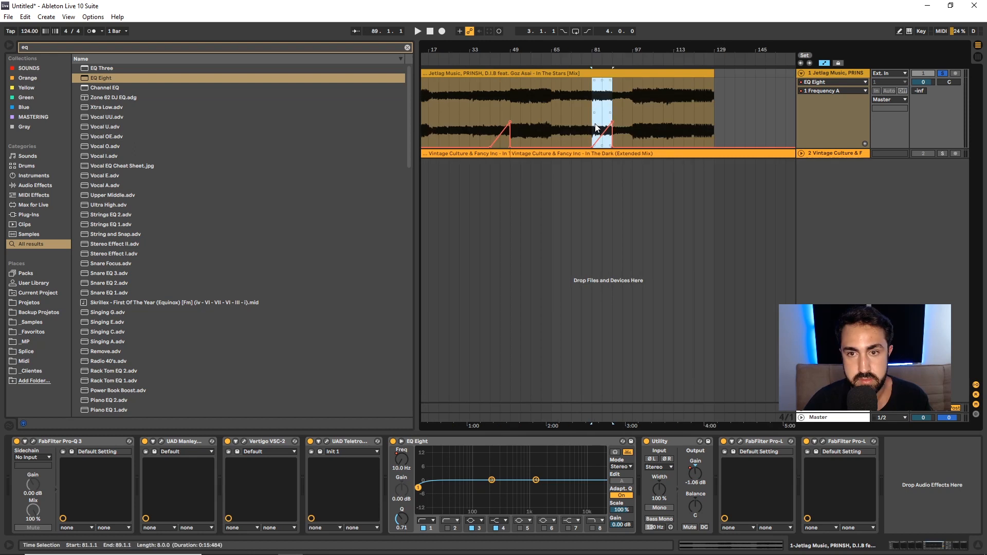
key("ctrl+v")
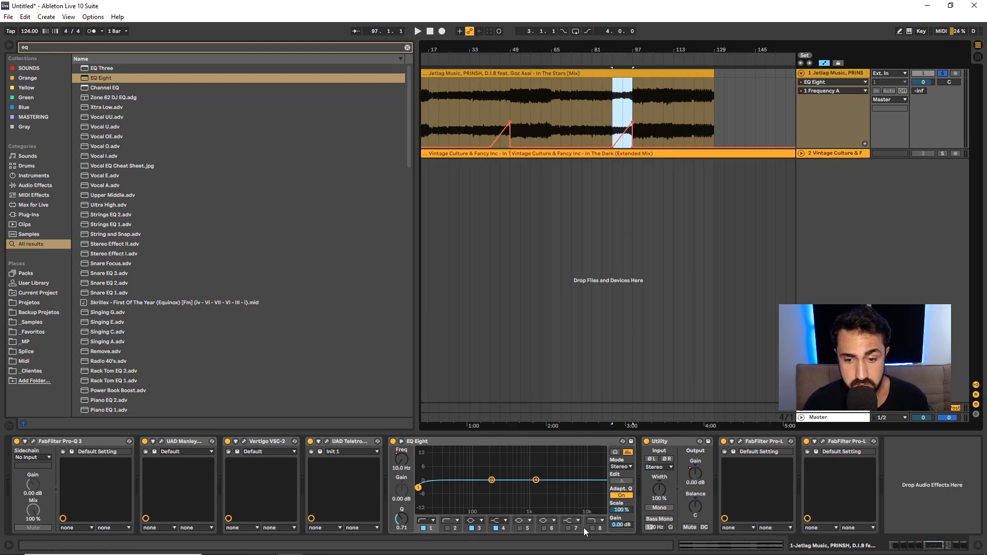
Enable EQ Eight's band 7 shelf at 5.00 kHz, and ramp its gain automation down from 0 dB over bars 41–49.
left_click(568, 528)
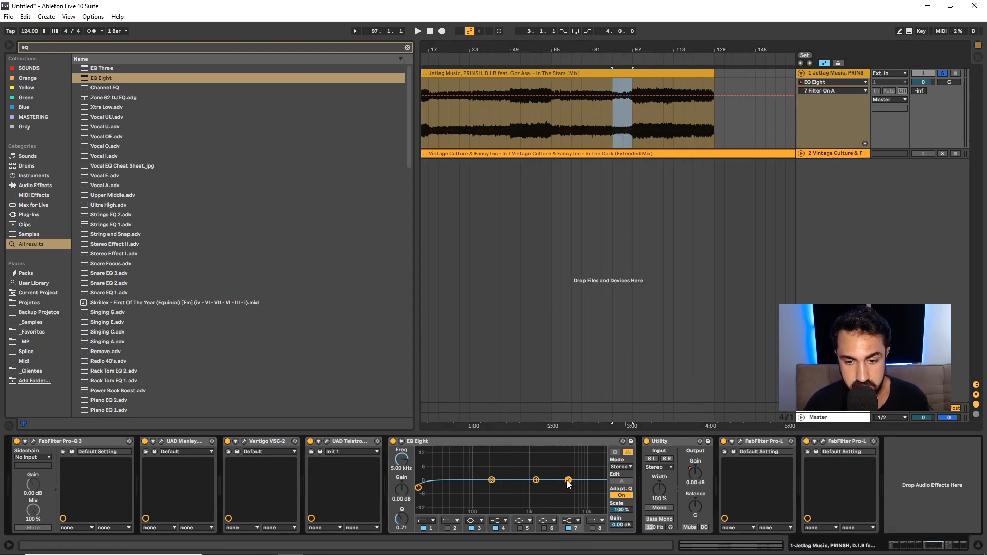
left_click(399, 488)
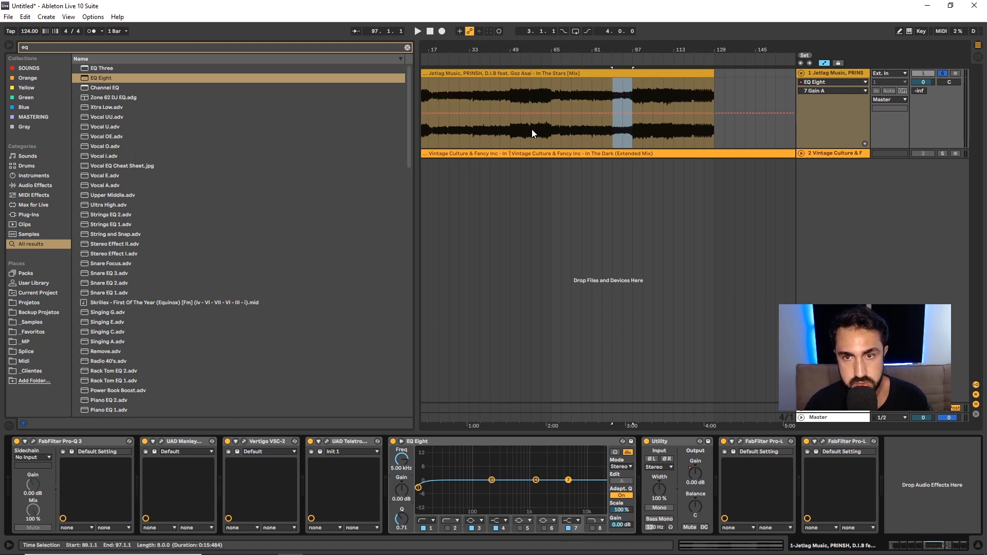
left_click(618, 118)
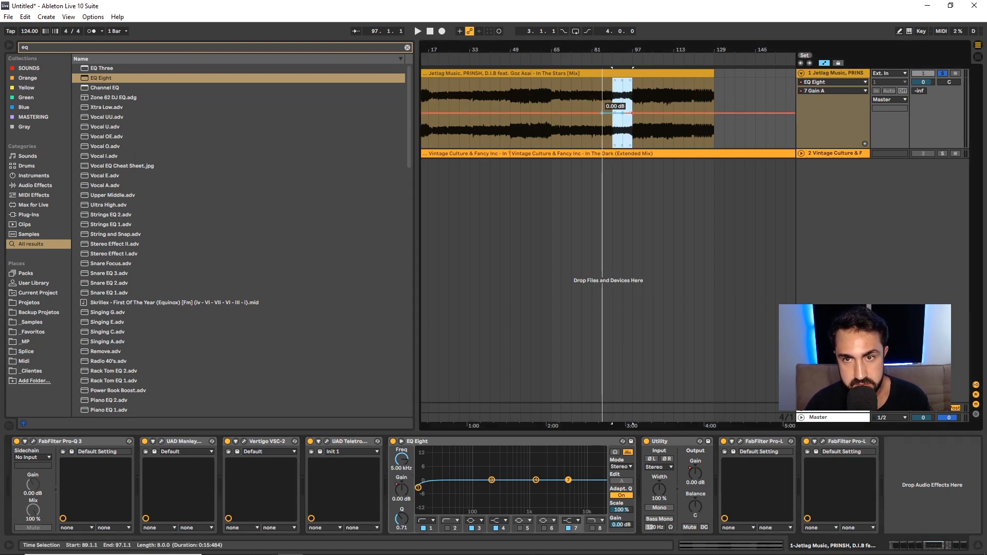
key("b")
left_click(627, 124)
left_click(504, 133)
key("b")
left_click(491, 133)
left_click_drag(510, 132, 510, 117)
Ramp the band 7 gain automation down over bars 89–97, and fine-tune its low point while playing from bar 89.
left_click(613, 127)
left_click(625, 136)
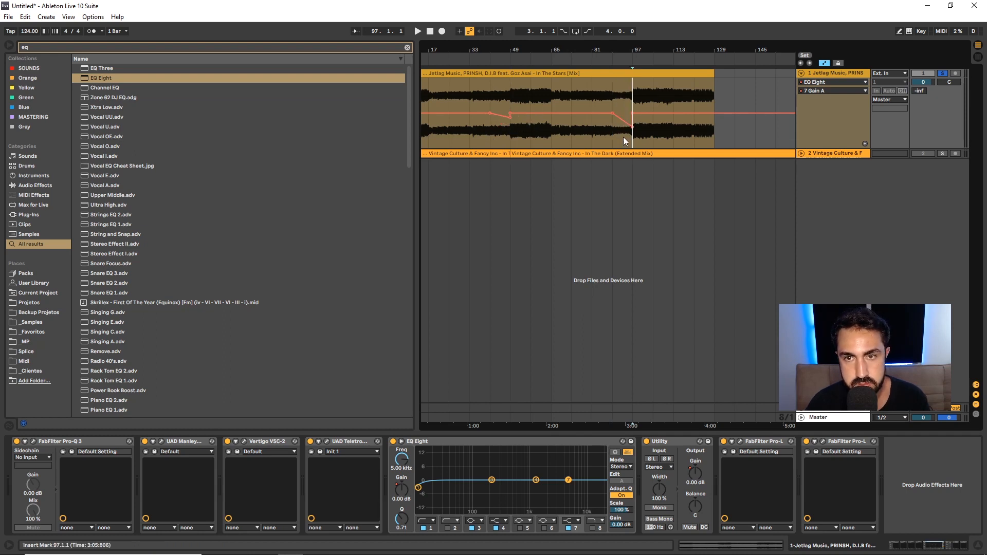
left_click_drag(632, 127, 633, 118)
left_click(616, 98)
key("space")
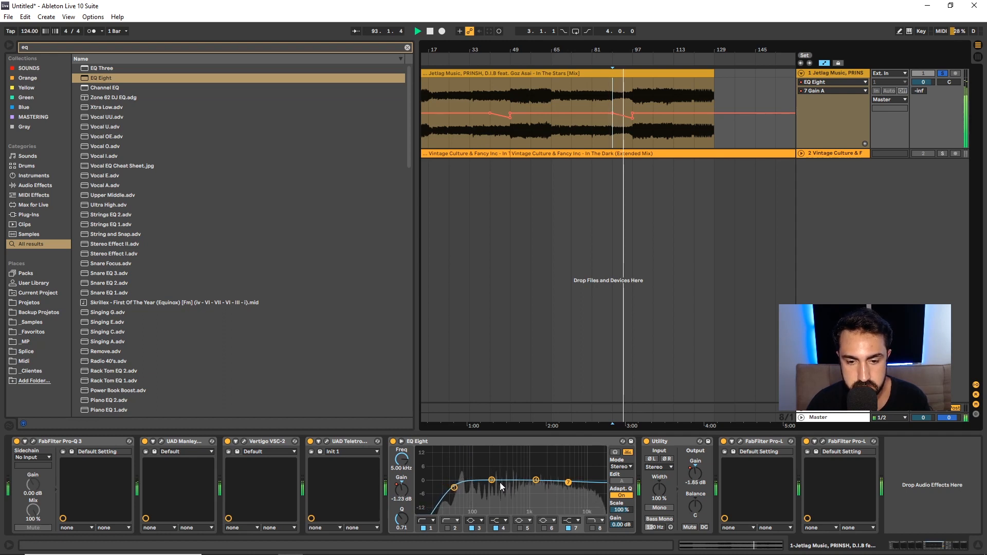
left_click_drag(631, 119, 631, 122)
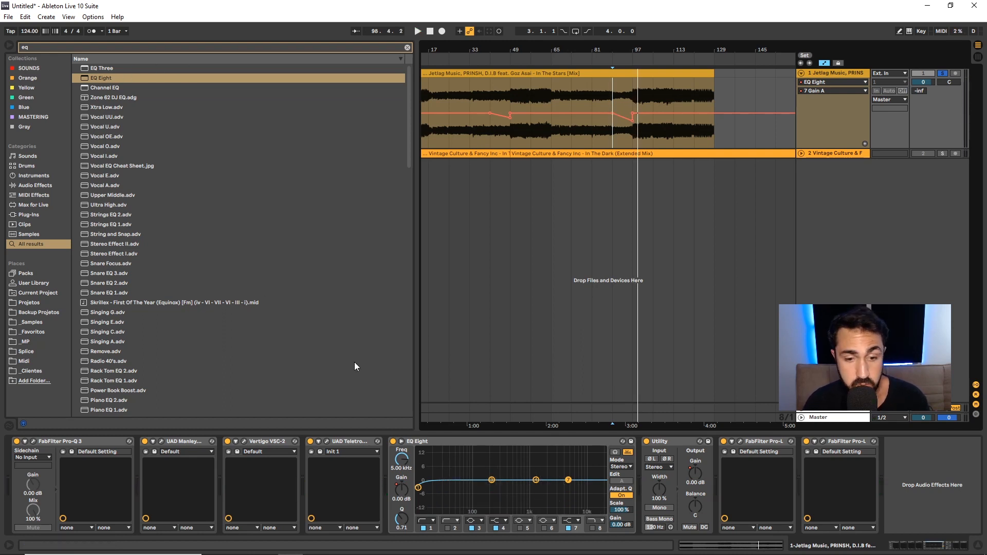
Ramp the Utility's Stereo Width automation down from 100% over bars 41–49, and copy the ramp to bars 89–97.
left_click(658, 491)
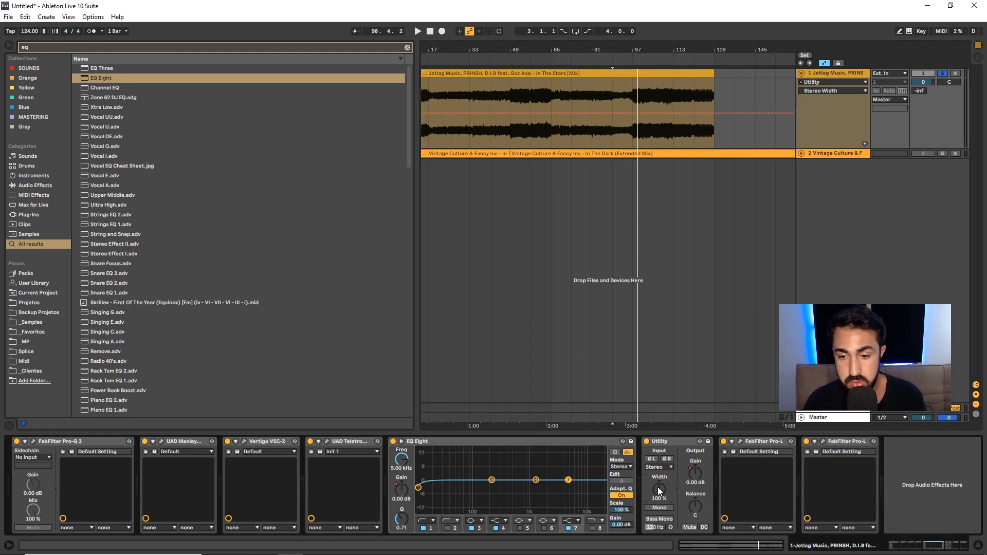
mouse_move(486, 123)
left_mouse_down()
mouse_move(504, 121)
mouse_move(491, 124)
left_mouse_up()
left_click(490, 120)
left_click(501, 131)
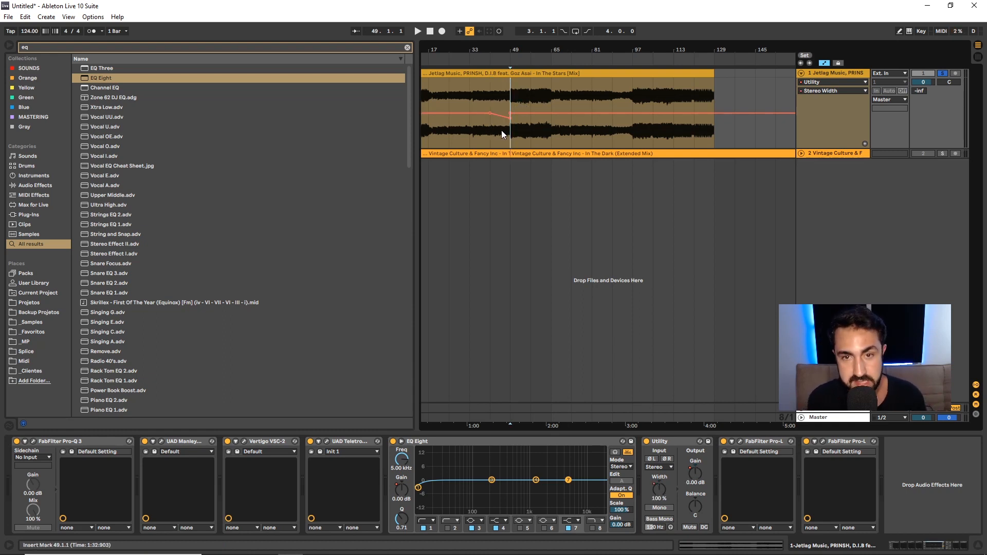
left_click_drag(490, 98, 502, 99)
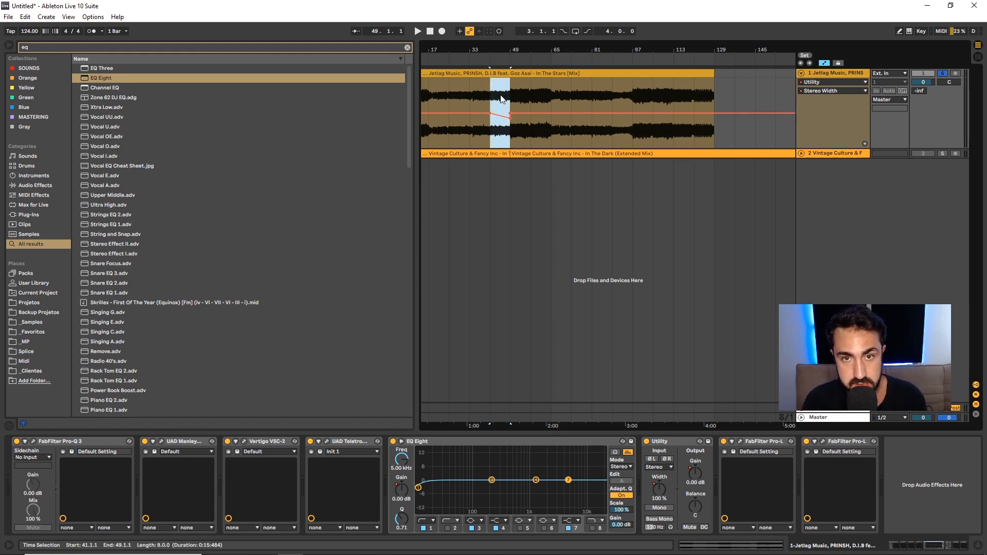
left_click(613, 99)
key("ctrl+v")
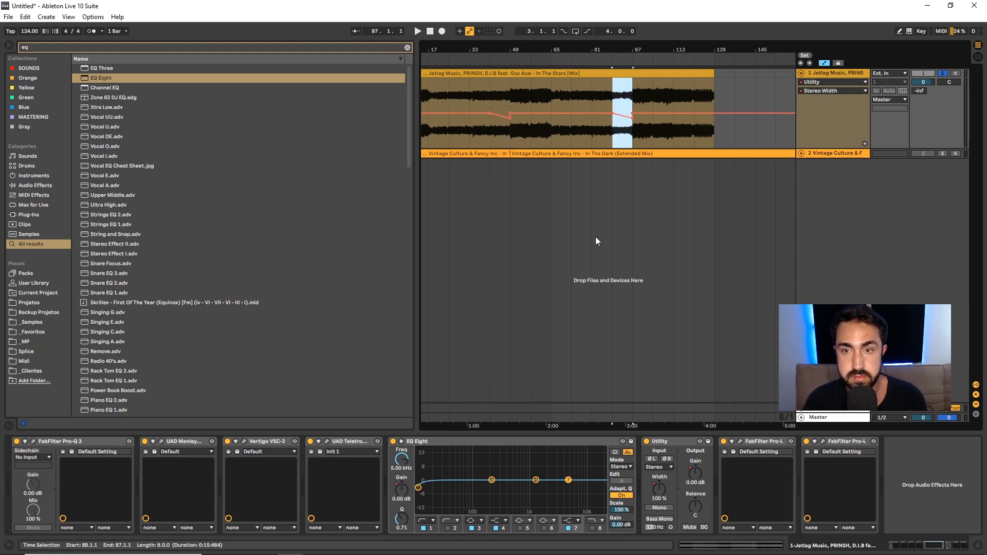
Play the mix from bar 89, and show the Utility's Stereo Width and Gain automation in separate lanes.
key("space")
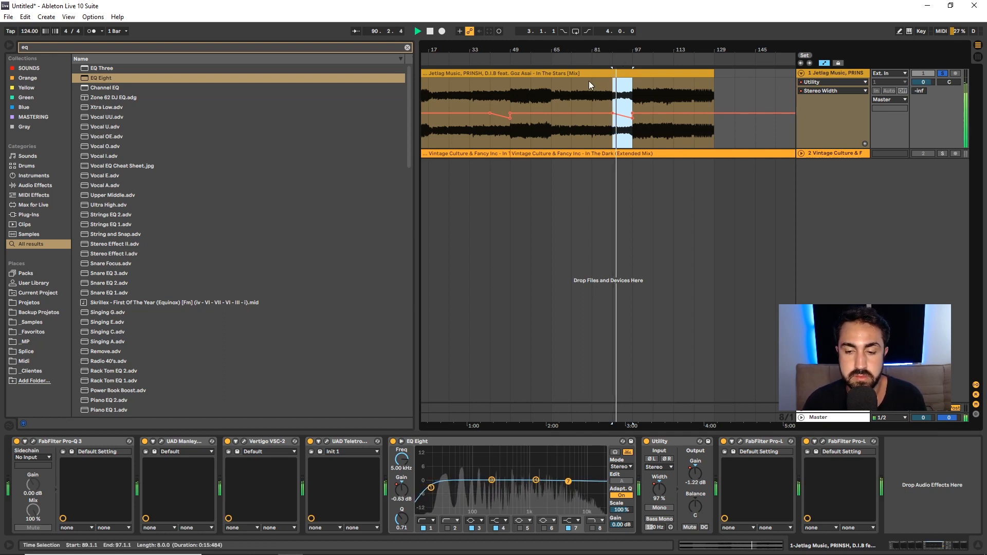
left_click(864, 143)
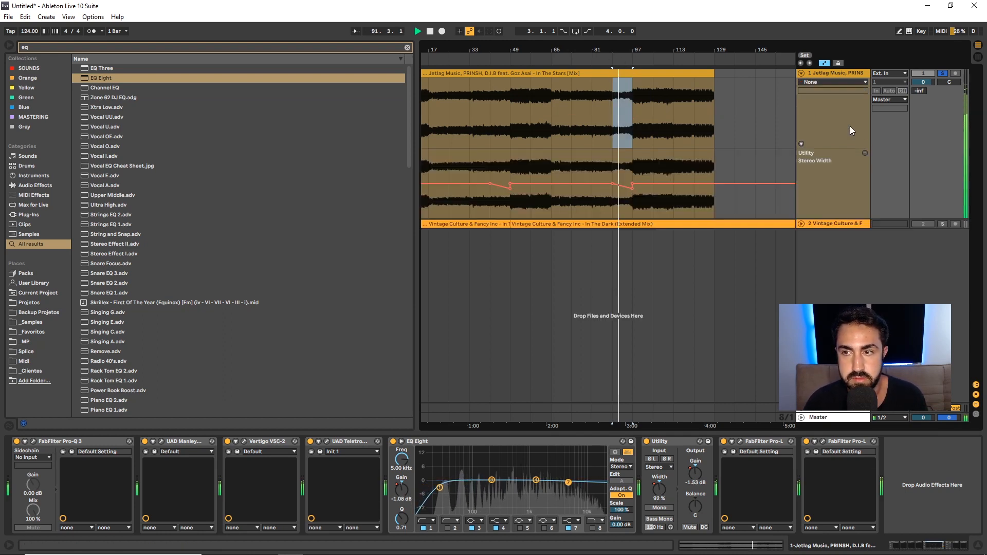
left_click(822, 82)
left_click(811, 135)
left_click(831, 90)
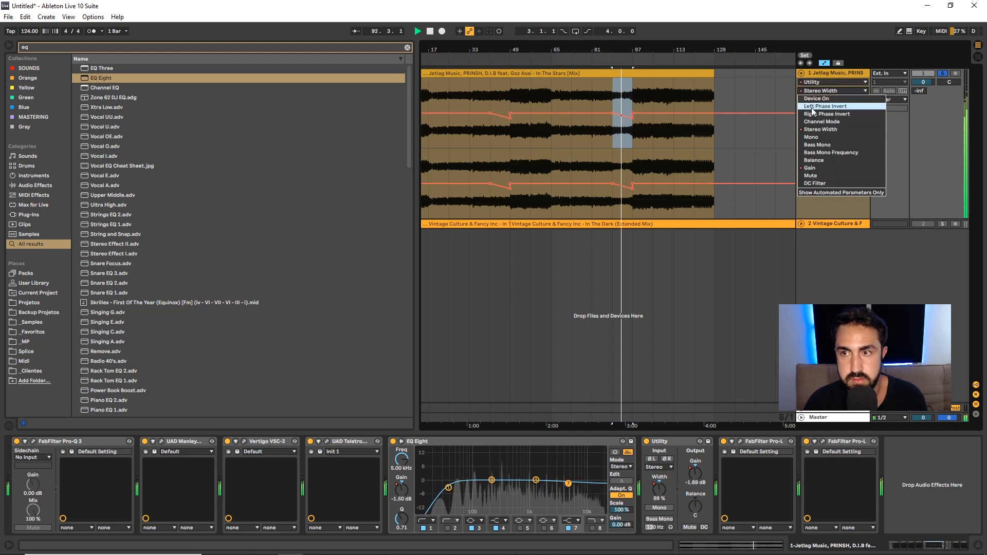
left_click(810, 168)
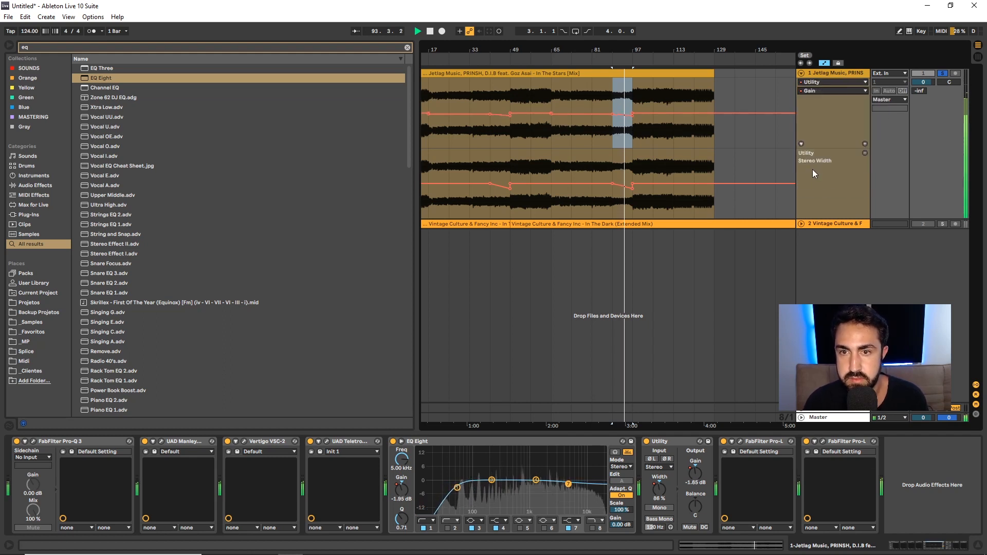
left_click(864, 144)
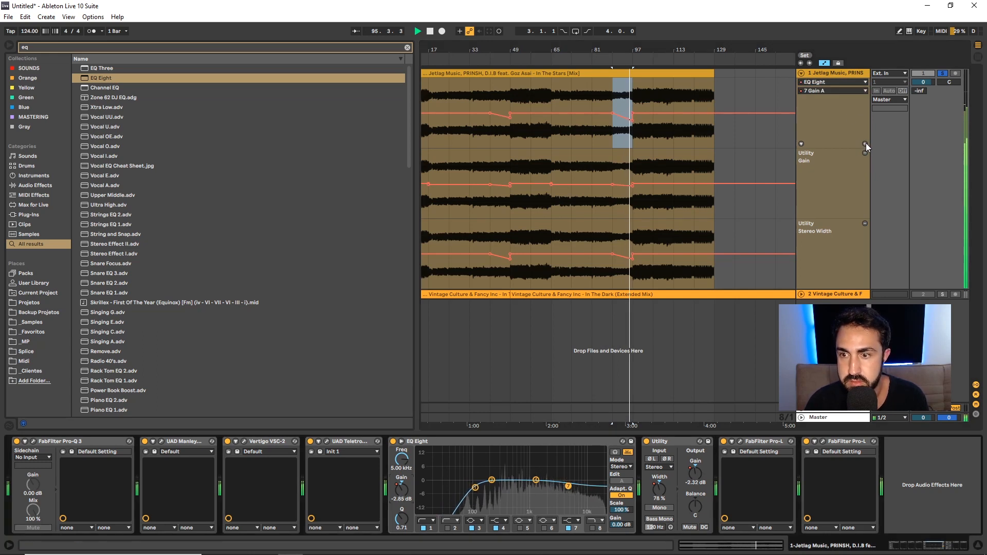
Give EQ Eight's 7 Gain A and 1 Frequency A automation their own separate lanes on the mix track.
left_click(864, 144)
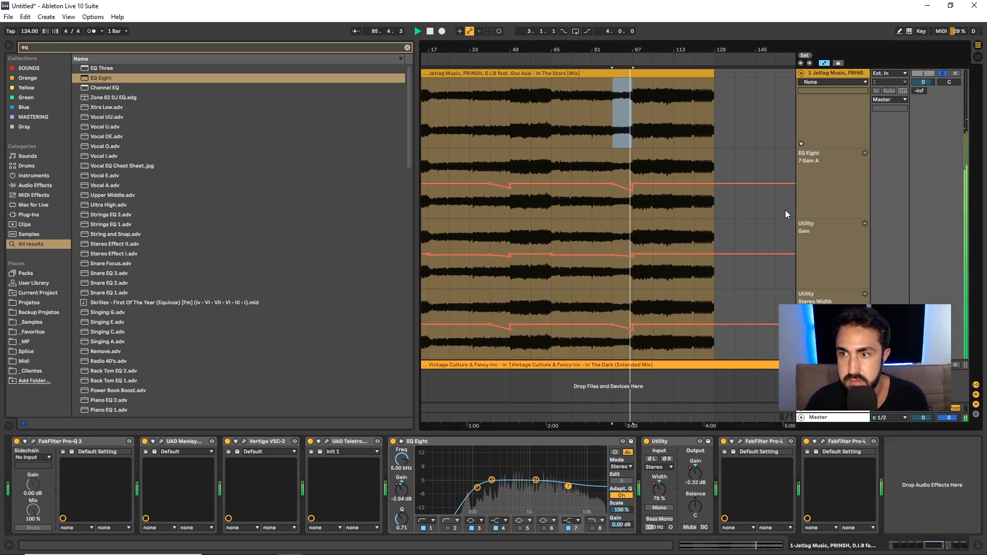
left_click(433, 520)
left_click(400, 464)
left_click(400, 465)
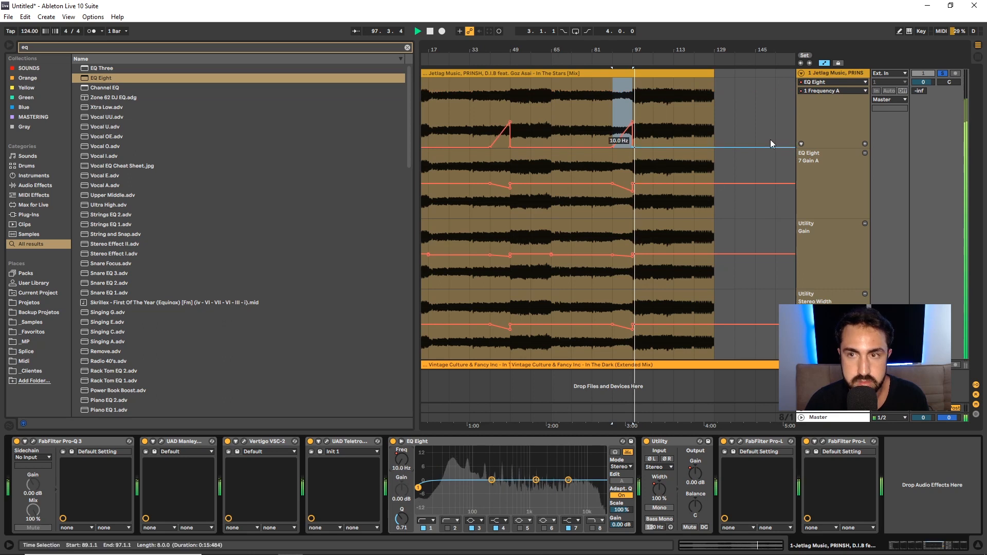
left_click(865, 144)
Stop playback and hide the browser to widen the arrangement with its automation lanes.
scroll(703, 208, "down", 1)
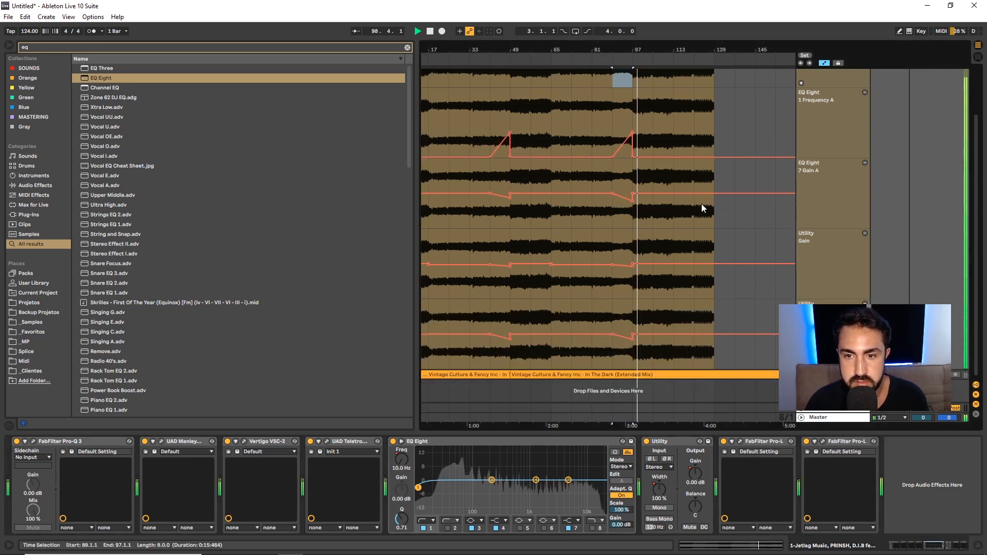
key("space")
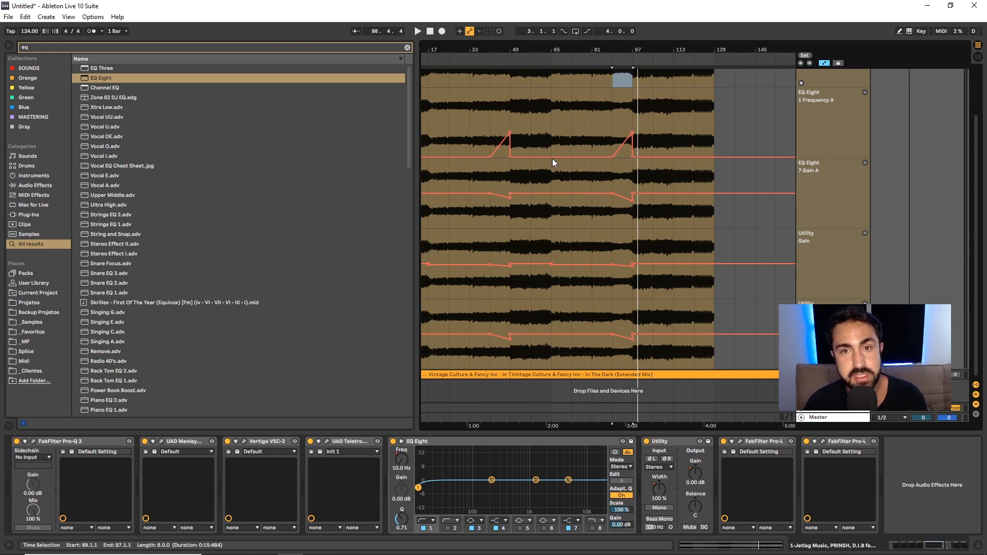
left_click(9, 48)
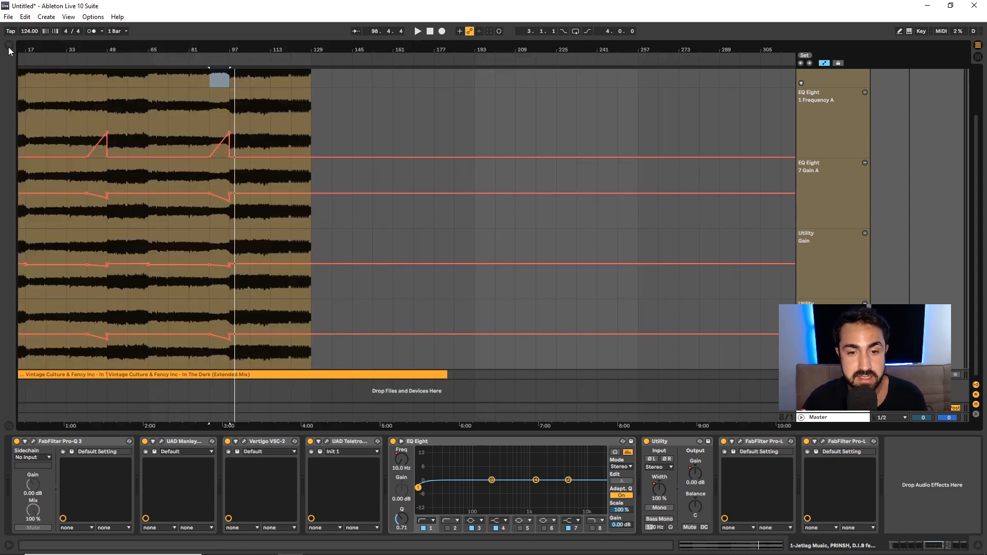